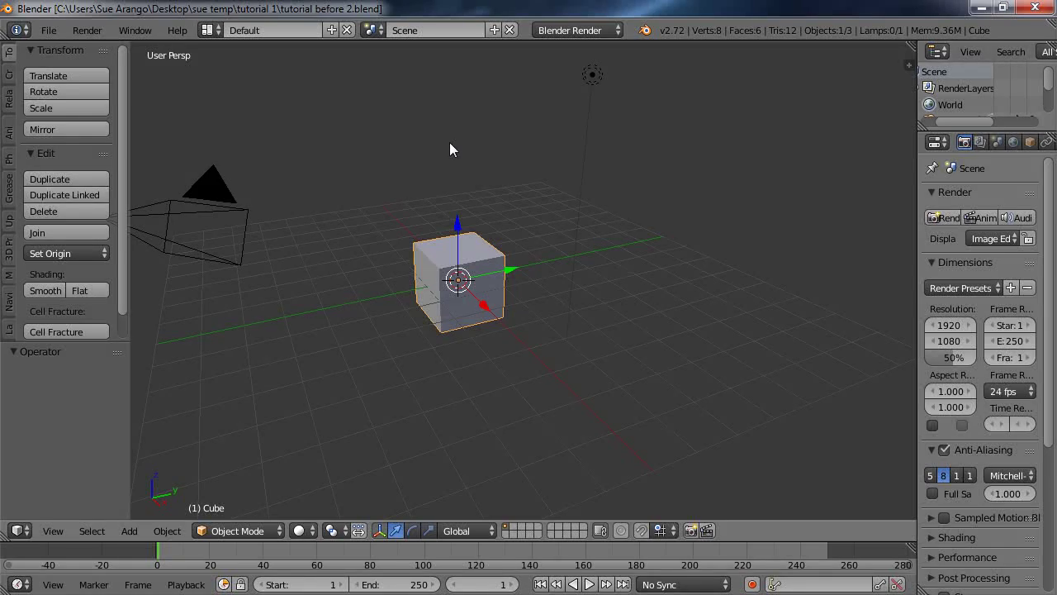
- Open User Preferences from the File menu and save the user settings
left_click(49, 31)
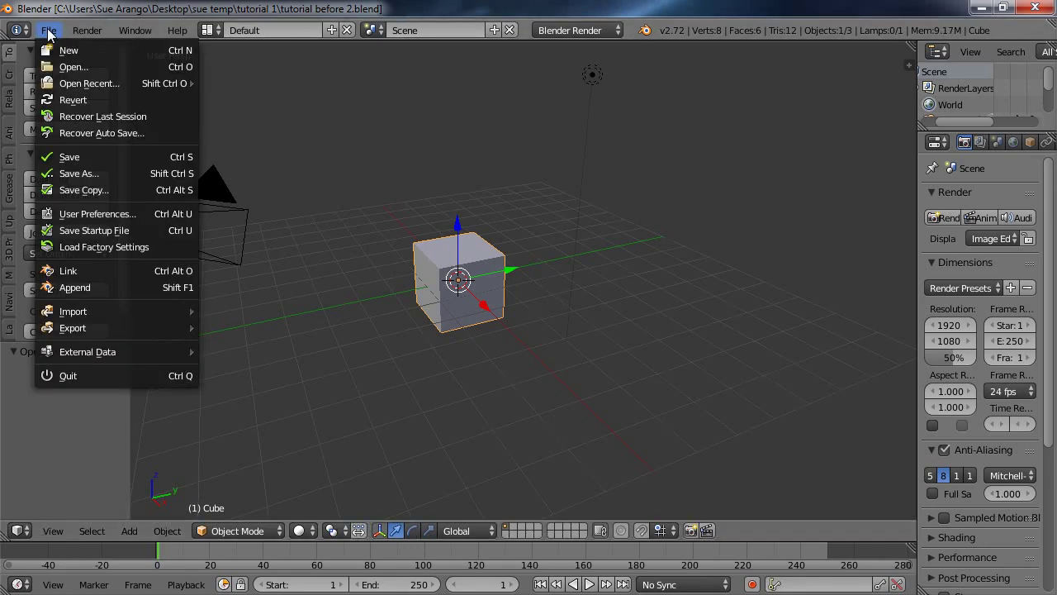
left_click(122, 214)
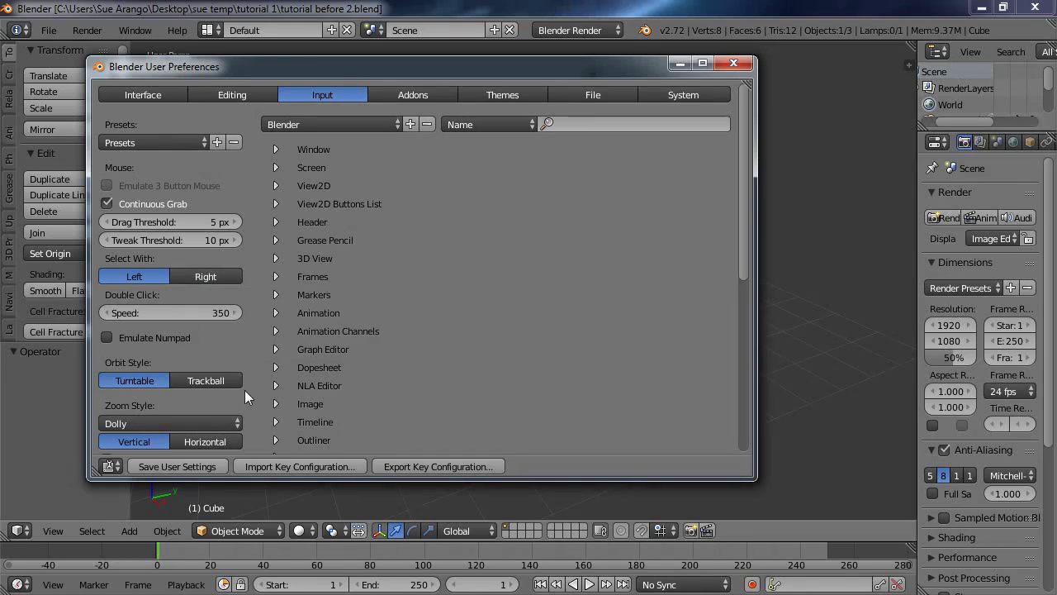
left_click(200, 466)
left_click(733, 65)
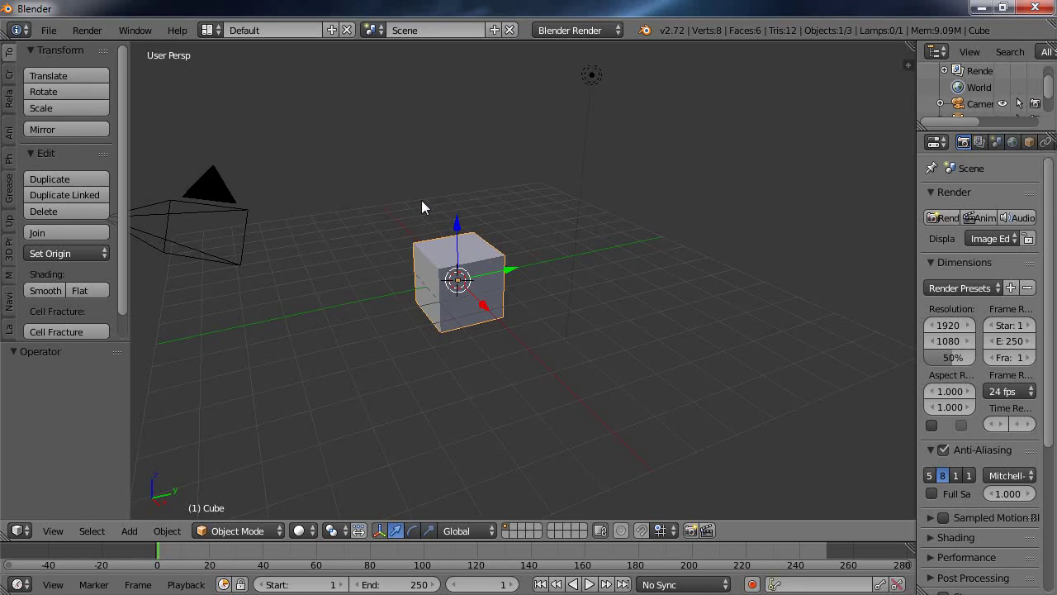
- Load Base_Female_1.blend from recent files and show the view properties side panel
left_click(49, 30)
mouse_move(124, 88)
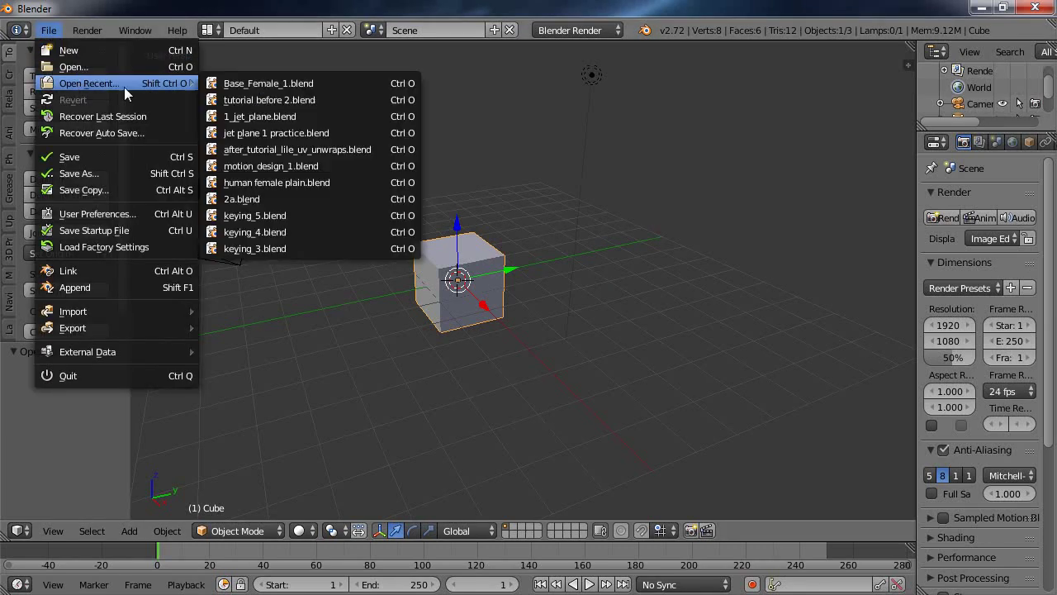
left_click(249, 84)
middle_click_drag(592, 265, 578, 295)
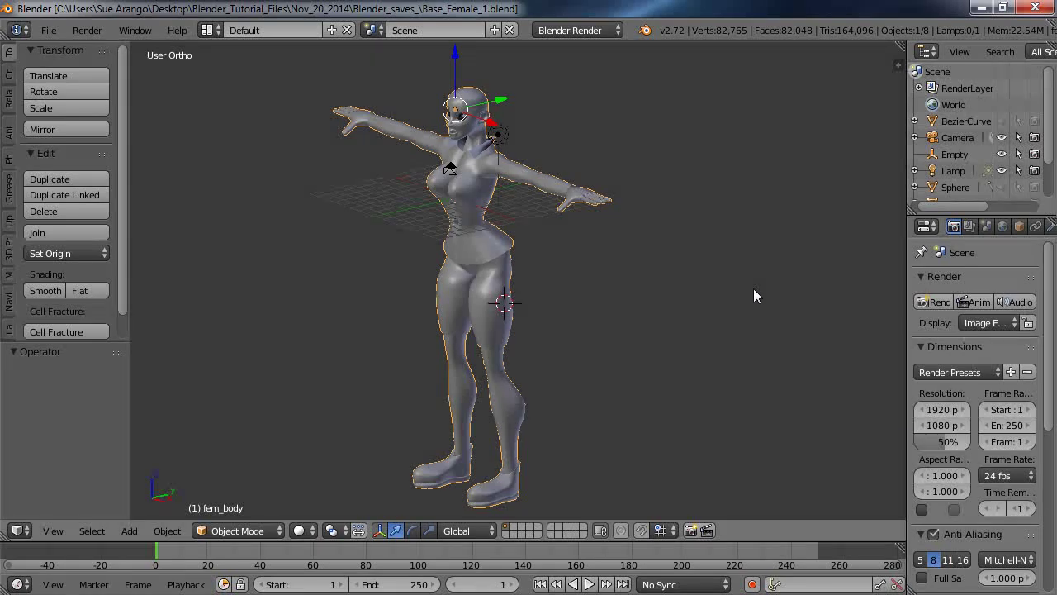
key("n")
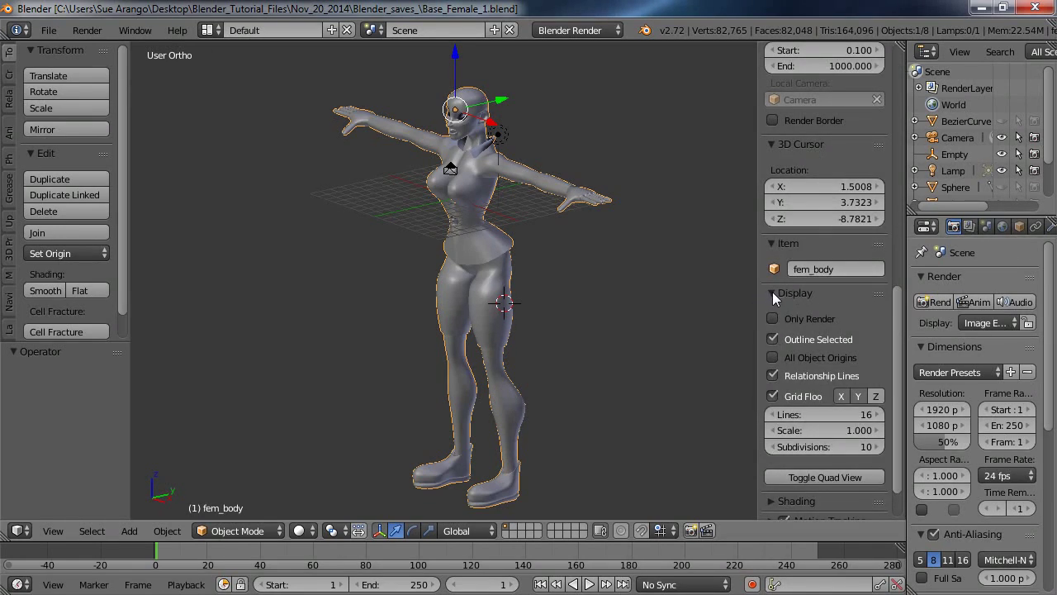
- Turn off the Grid Floor and close the properties side panel
left_click(773, 396)
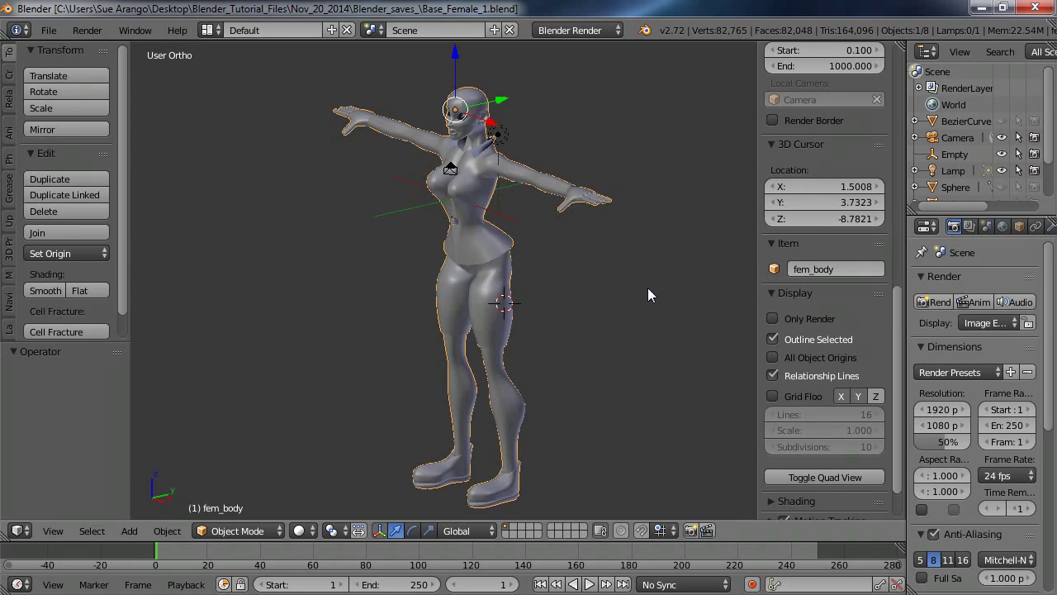
key("n")
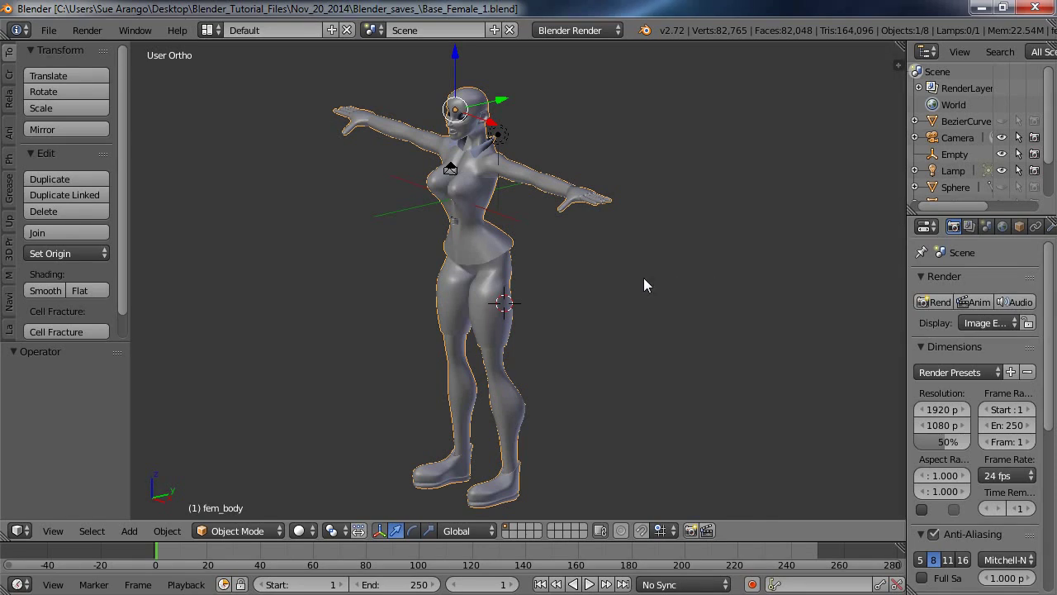
middle_click_drag(643, 277, 669, 294)
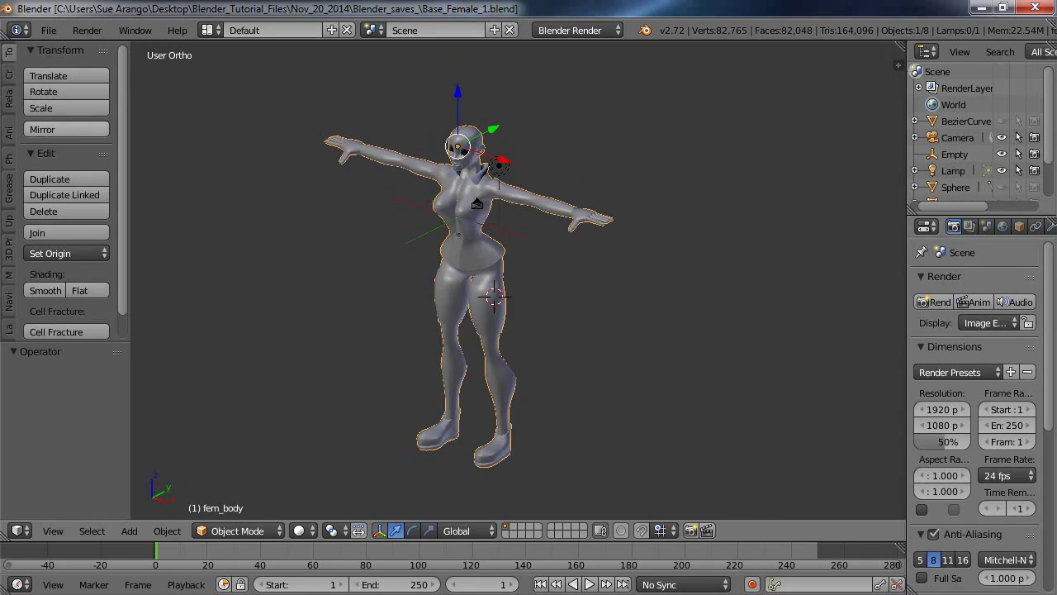
middle_click_drag(561, 182, 576, 186)
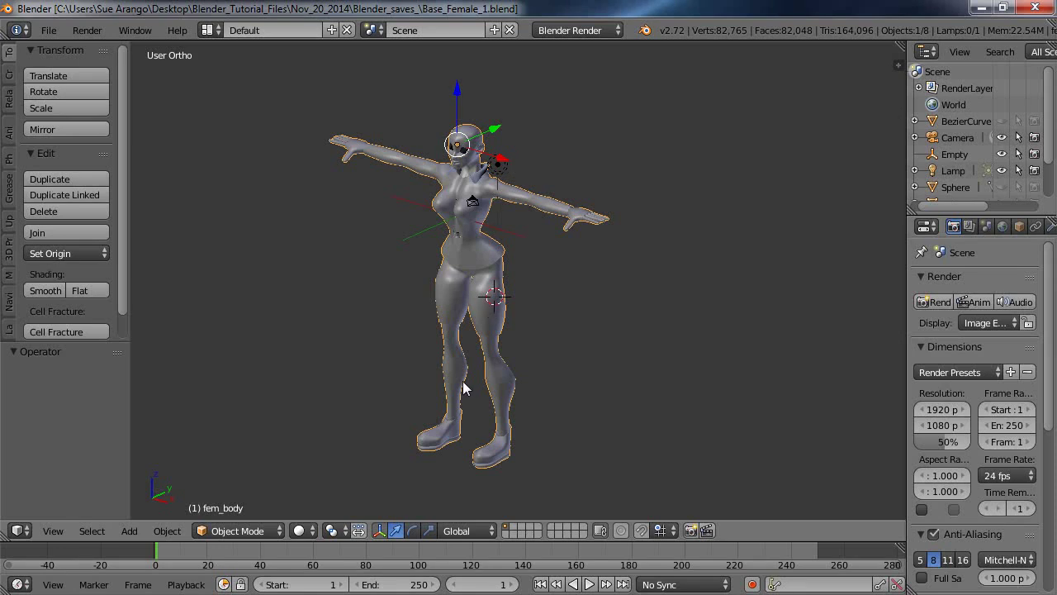
- Hide the transform manipulator widget and orbit and zoom to inspect the model
left_click(379, 532)
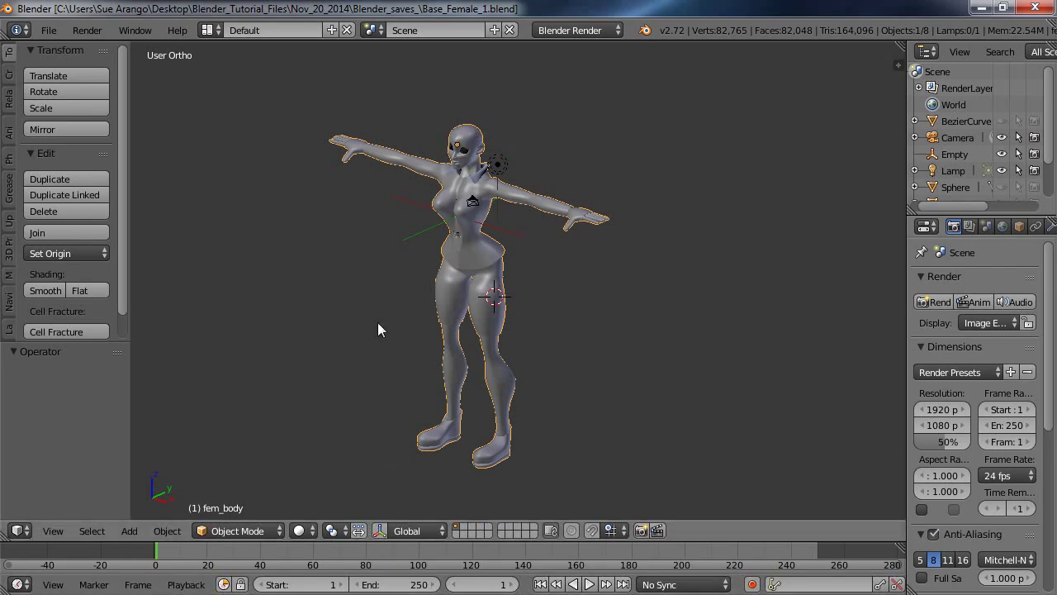
middle_click_drag(351, 266, 332, 237)
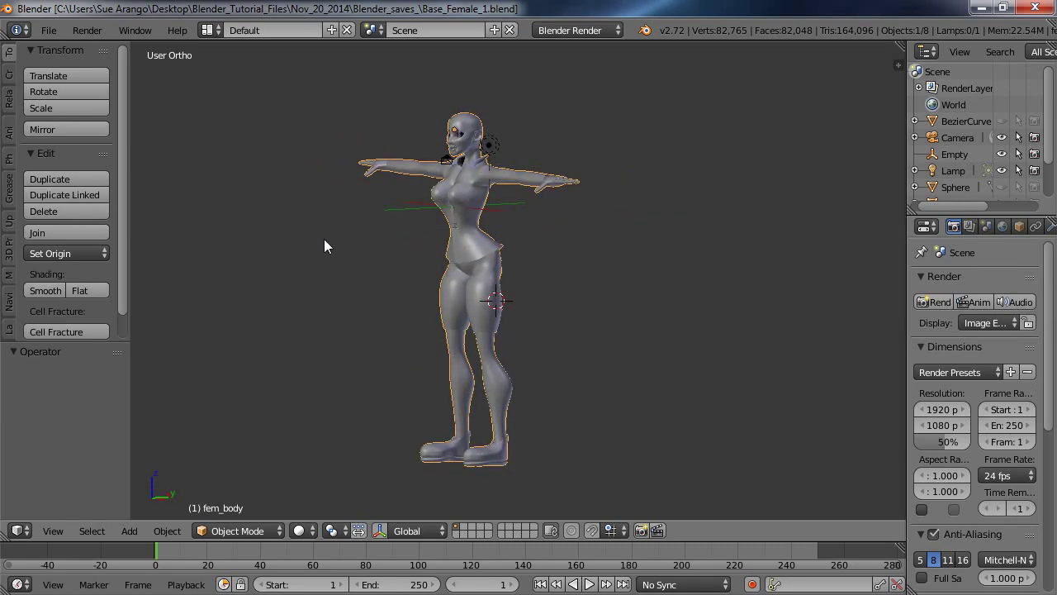
mouse_move(309, 250)
middle_mouse_down()
mouse_move(358, 284)
mouse_move(556, 236)
mouse_move(561, 288)
mouse_move(303, 224)
mouse_move(289, 249)
mouse_move(371, 255)
mouse_move(597, 223)
mouse_move(470, 236)
mouse_move(210, 230)
mouse_move(302, 256)
mouse_move(460, 228)
mouse_move(304, 247)
middle_mouse_up()
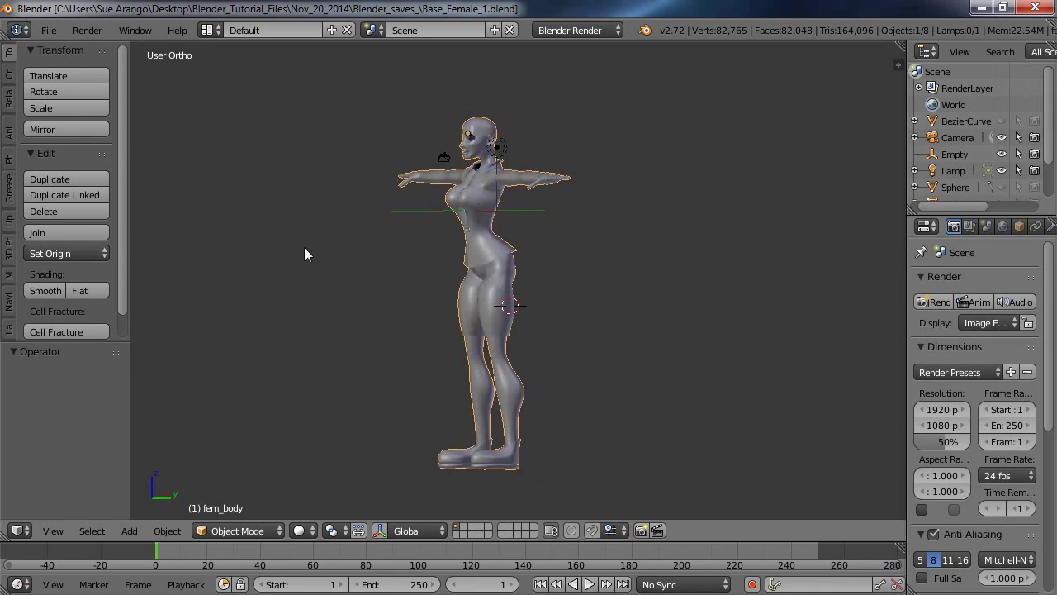
scroll(304, 247, "up", 6)
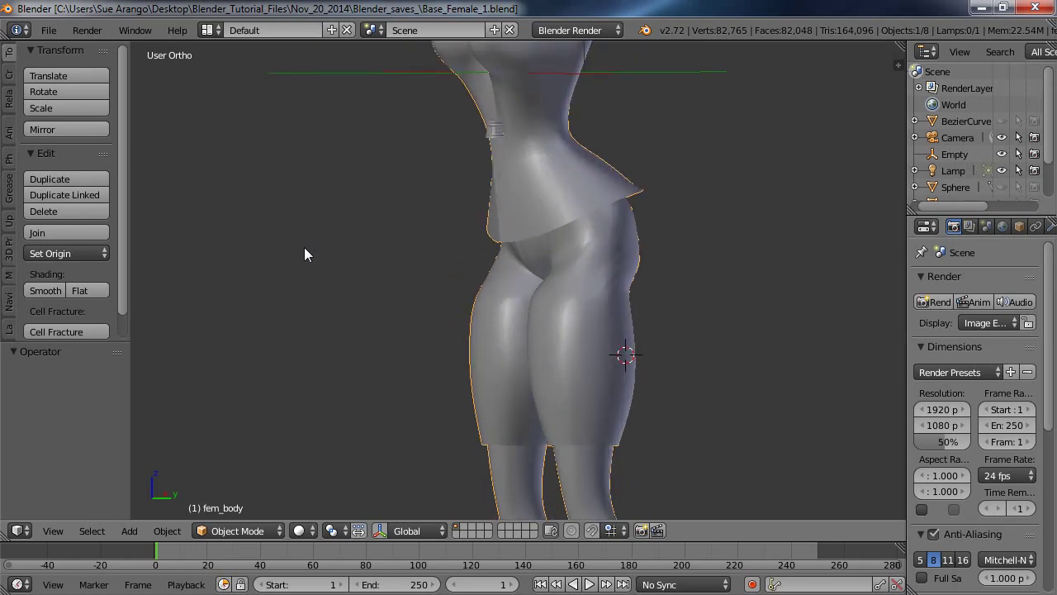
scroll(304, 247, "down", 8)
scroll(304, 247, "up", 5)
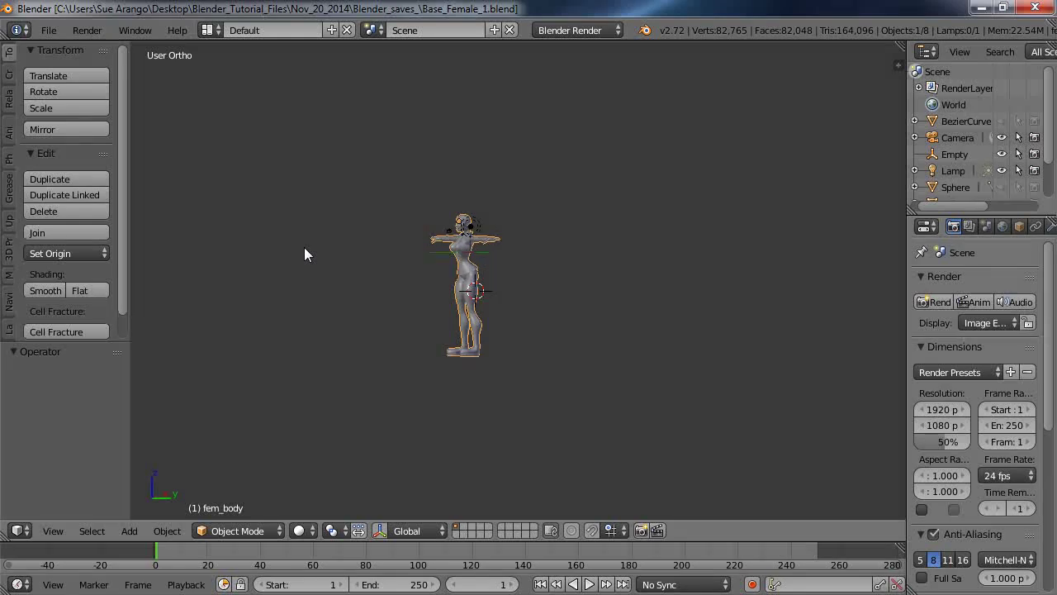
middle_click_drag(304, 253, 334, 273)
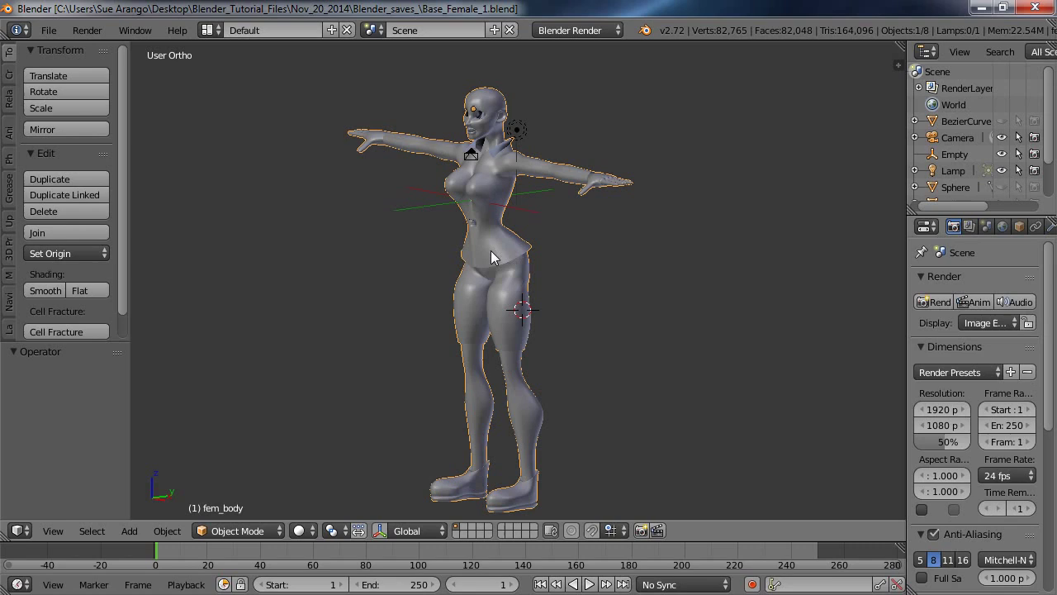
- Toggle the selection with A and select the fem_body model
key("a")
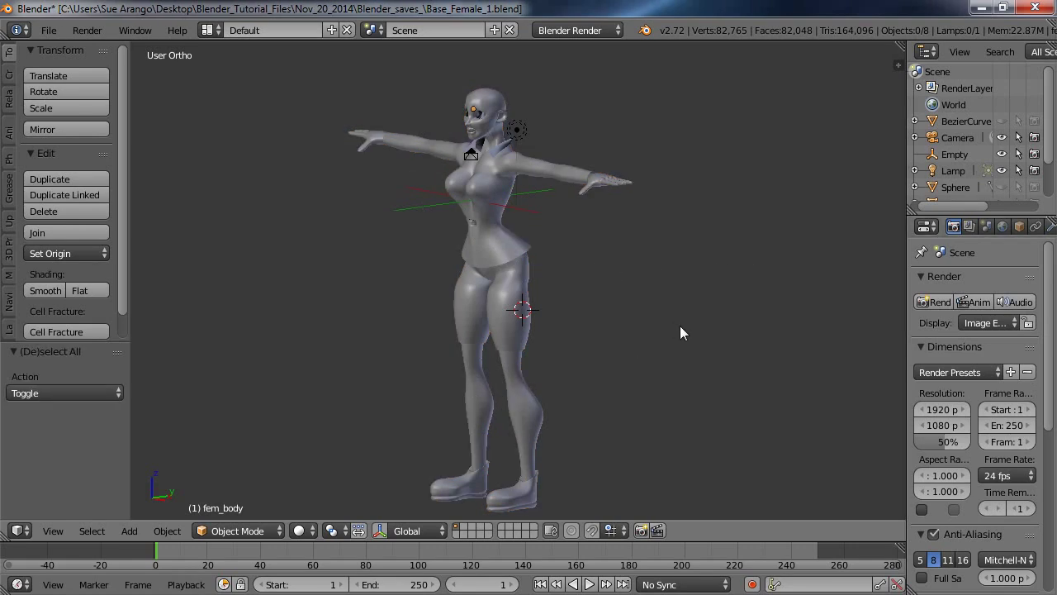
key("a")
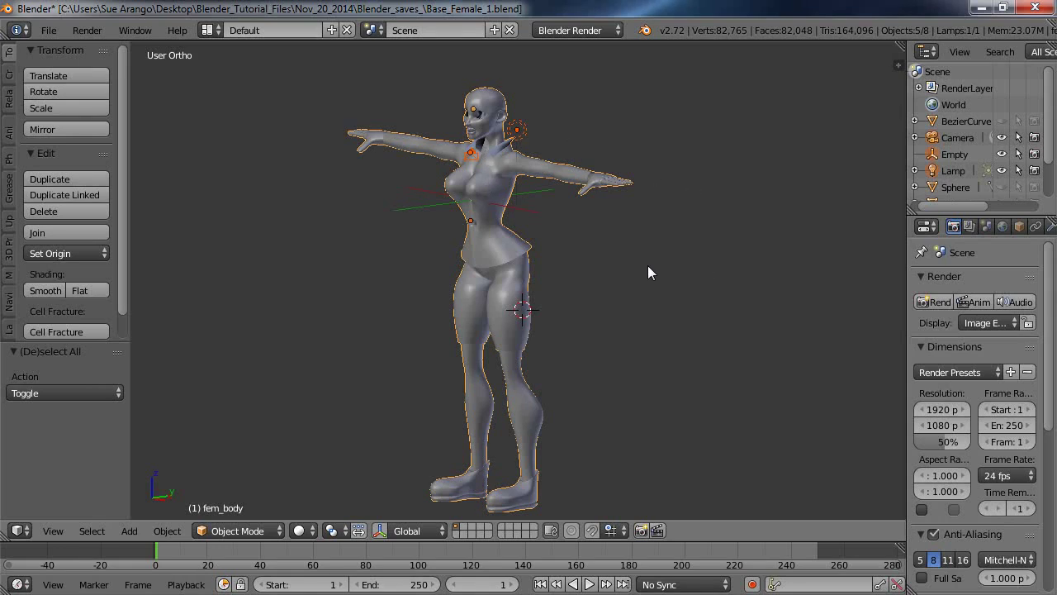
key("a")
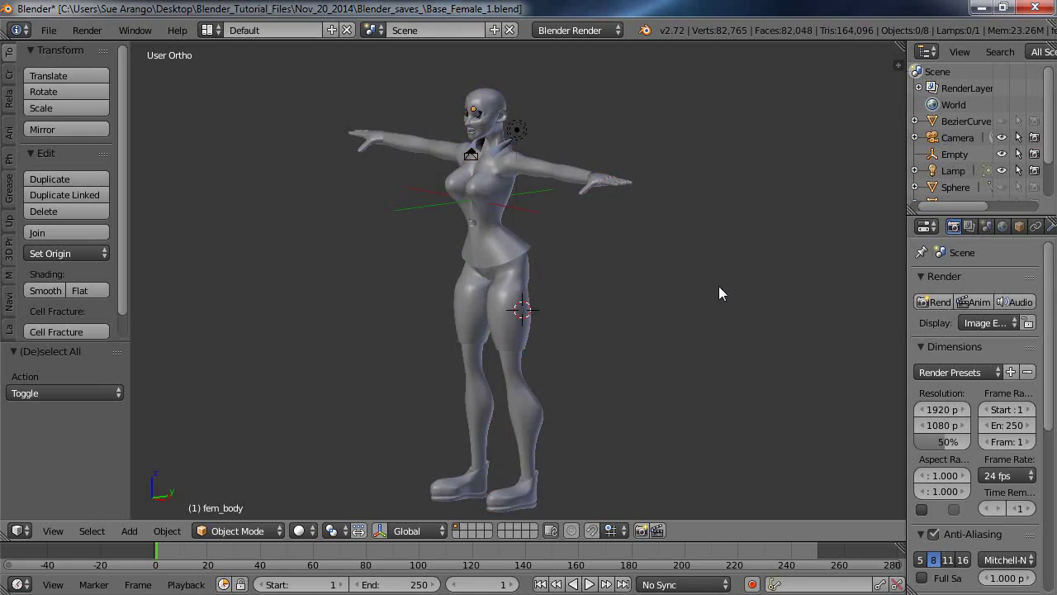
right_click(510, 259)
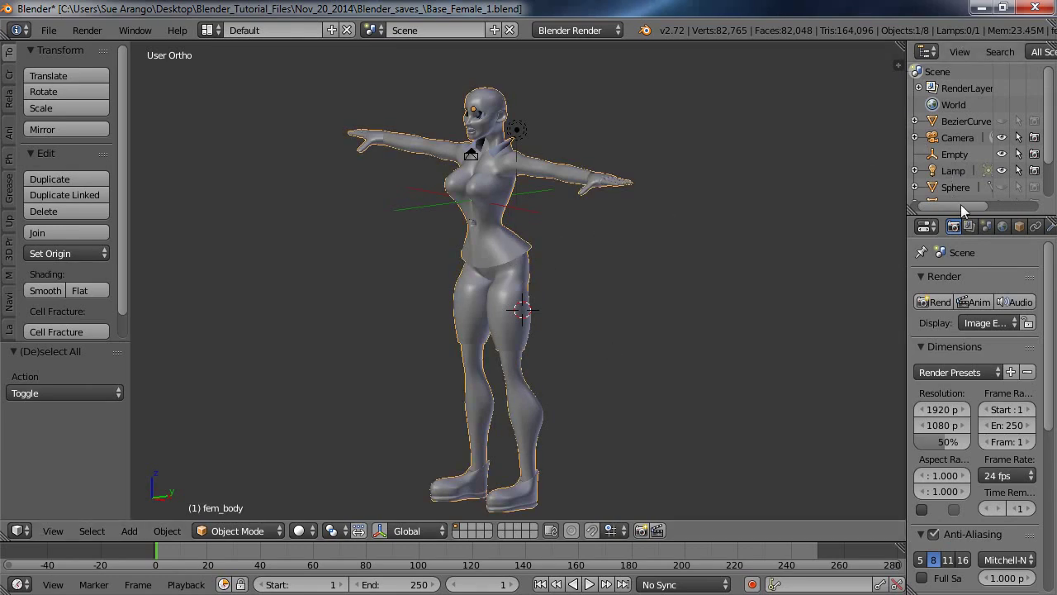
- Enlarge the Outliner, hide the teeth object, and reselect fem_body
left_click_drag(964, 217, 975, 287)
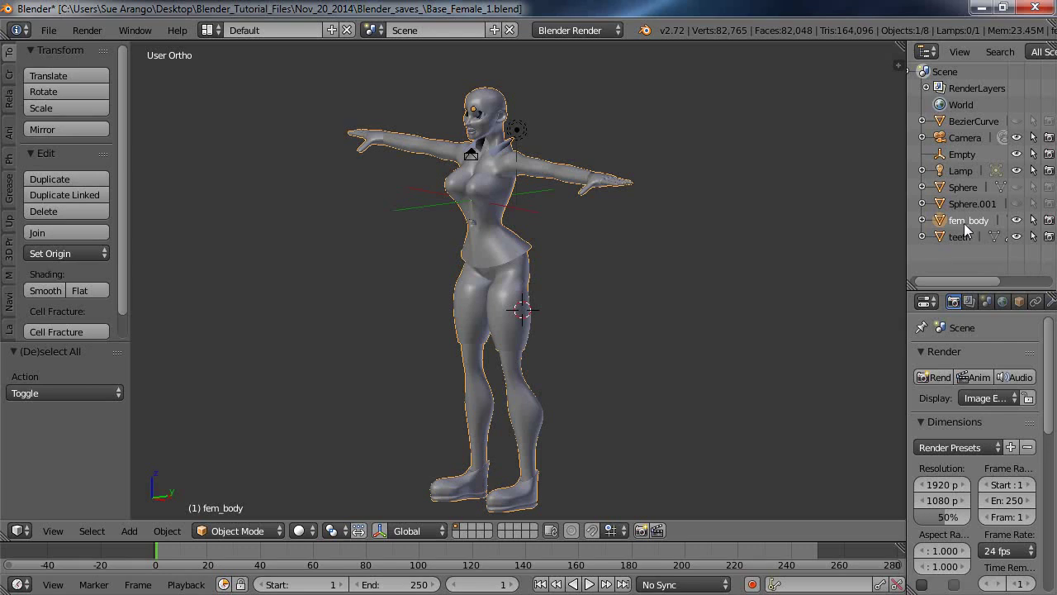
left_click(1017, 221)
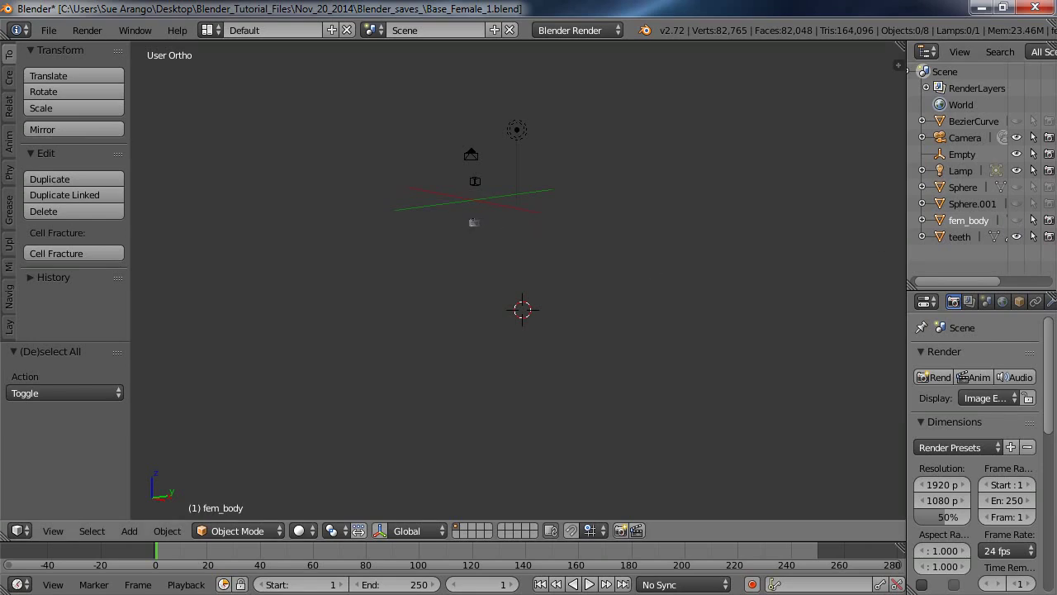
left_click(1017, 238)
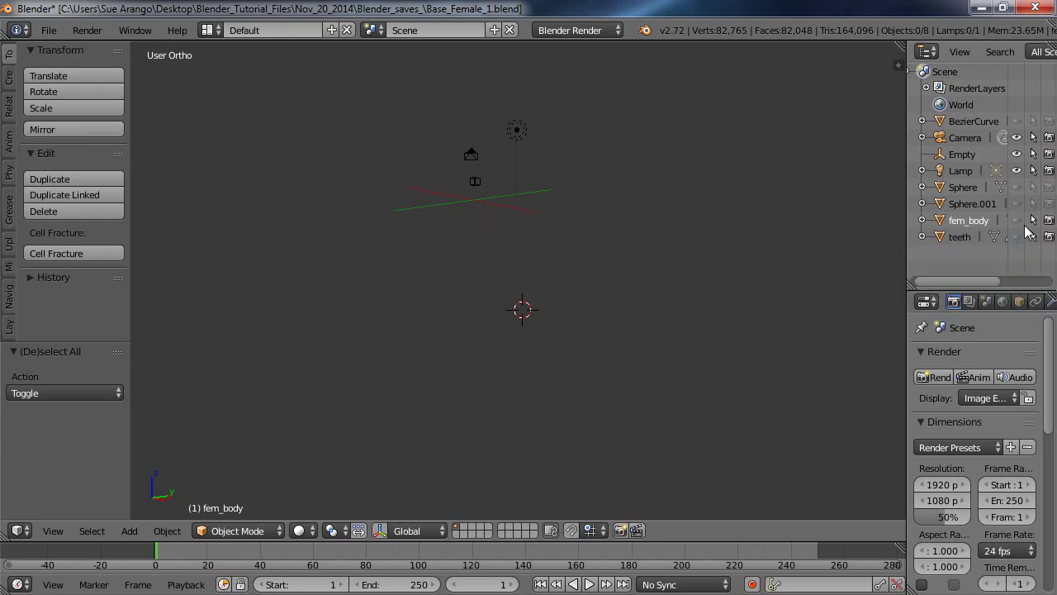
left_click(1017, 220)
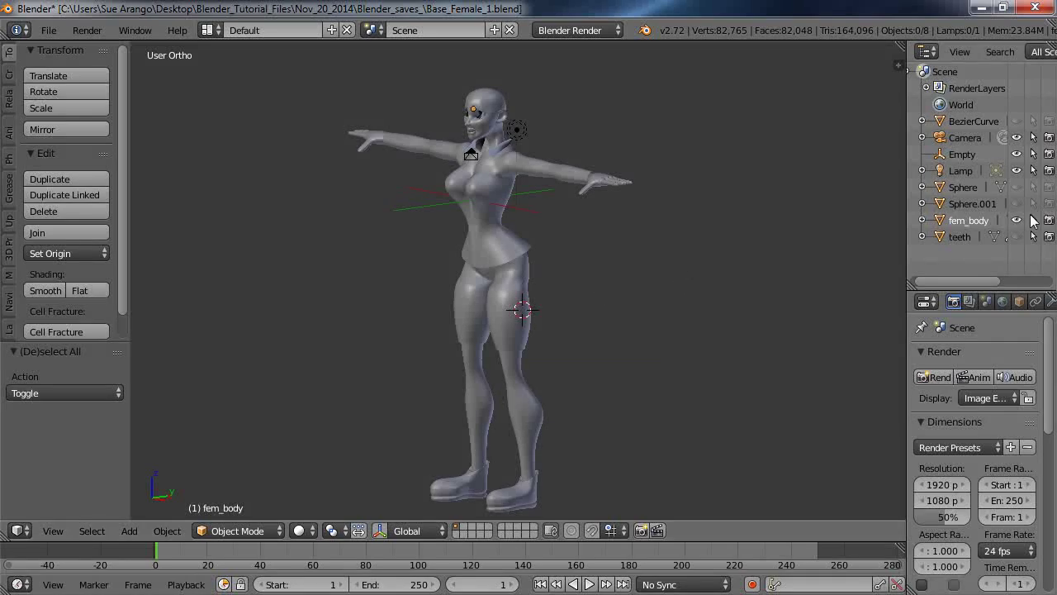
right_click(529, 237)
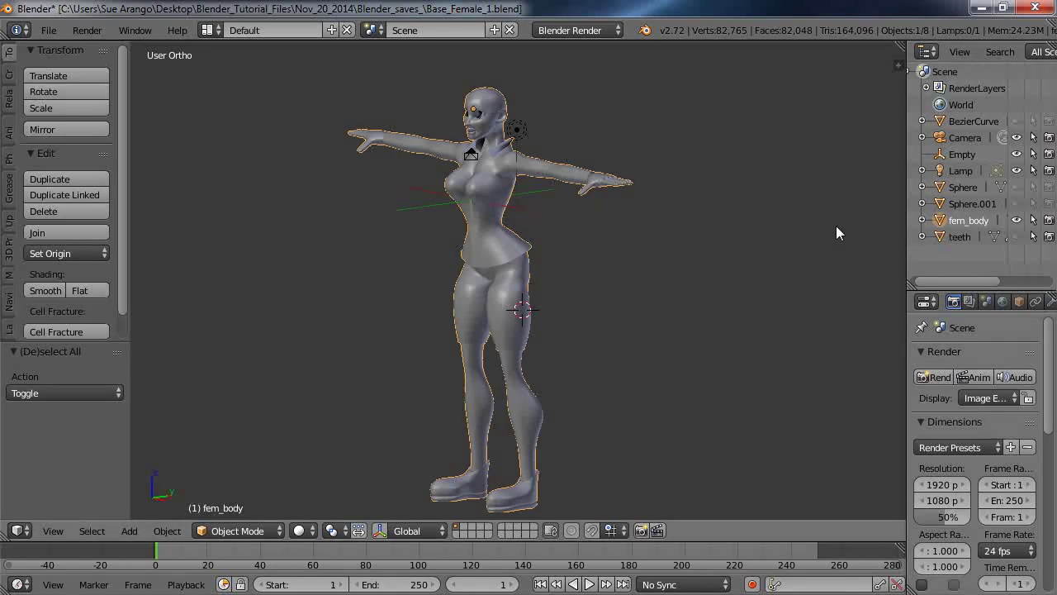
key("a")
right_click(514, 253)
- Switch fem_body into Edit Mode
left_click(280, 533)
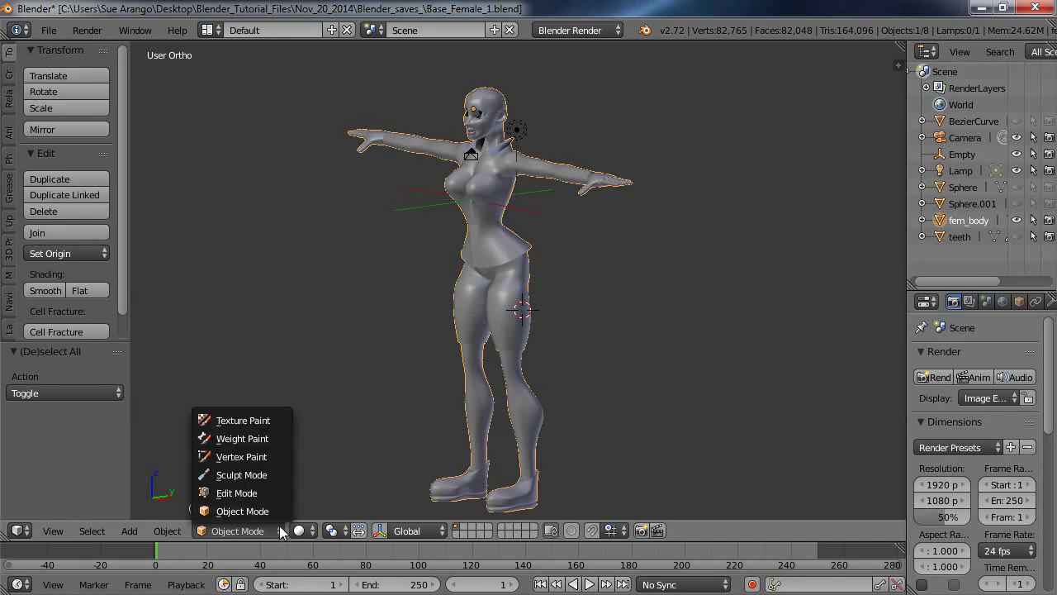
left_click(245, 493)
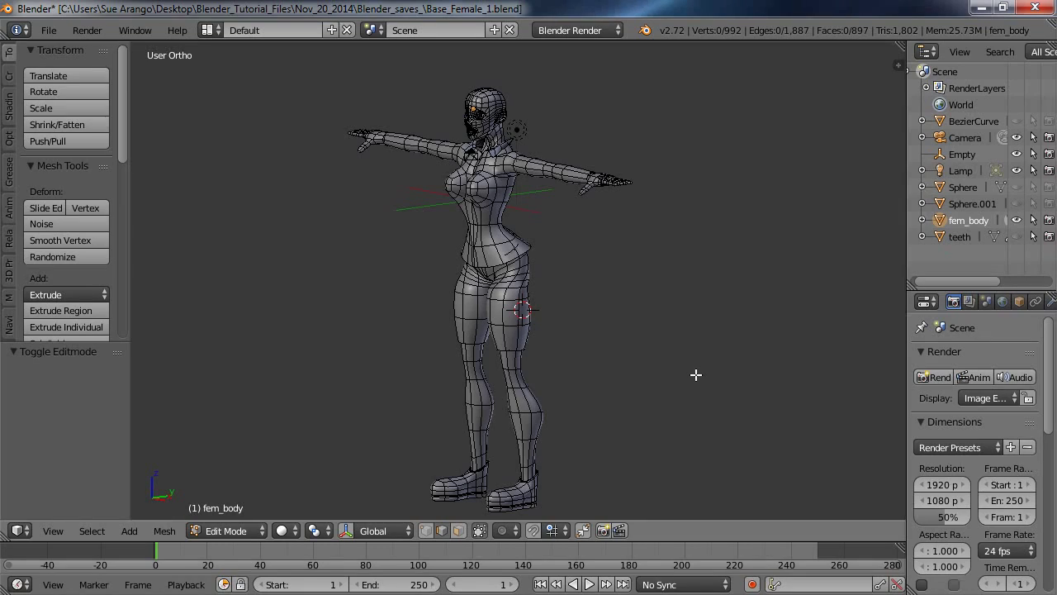
middle_click_drag(616, 337, 599, 295)
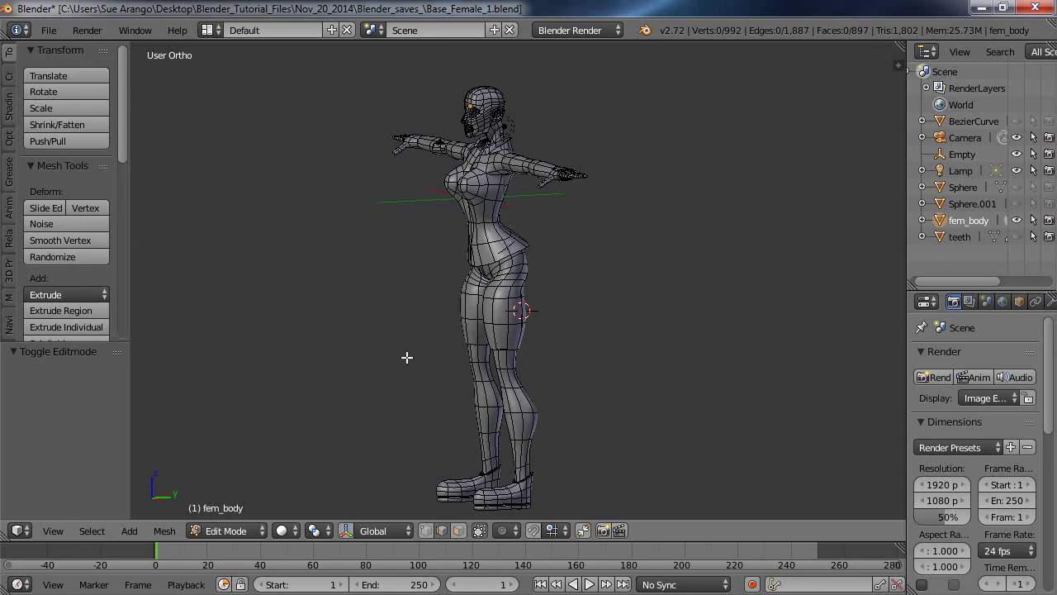
- Display the mesh as wireframe and orbit around the figure
left_click(296, 531)
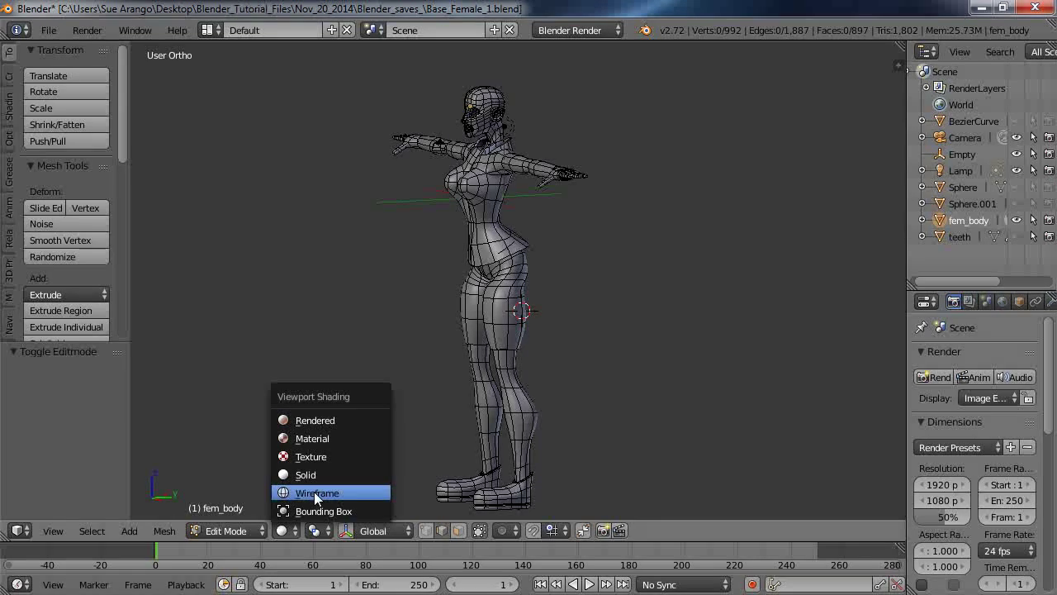
left_click(314, 490)
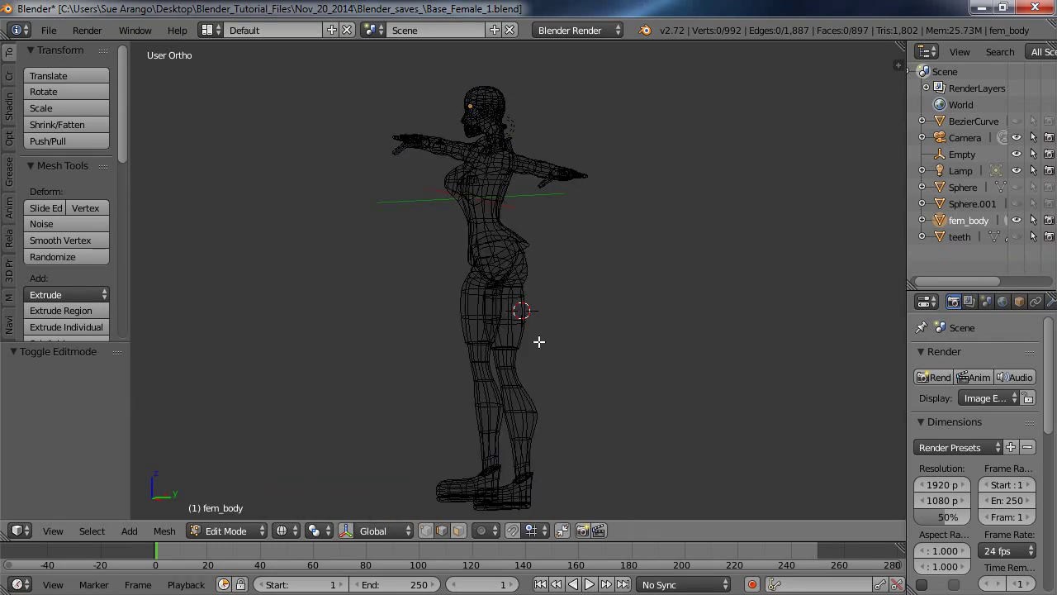
left_click(296, 531)
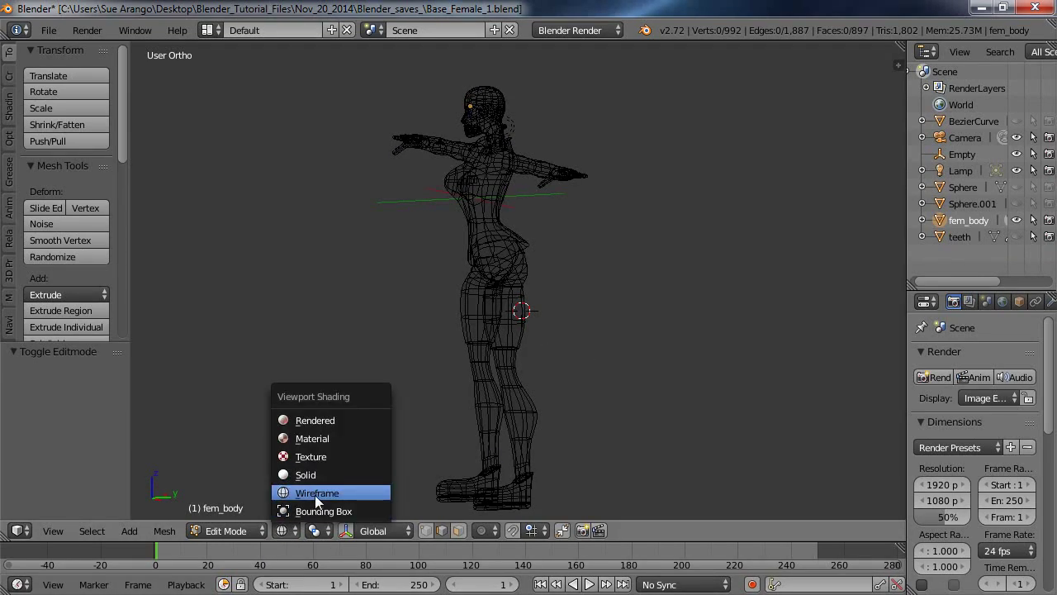
left_click(322, 490)
scroll(634, 358, "up", 5)
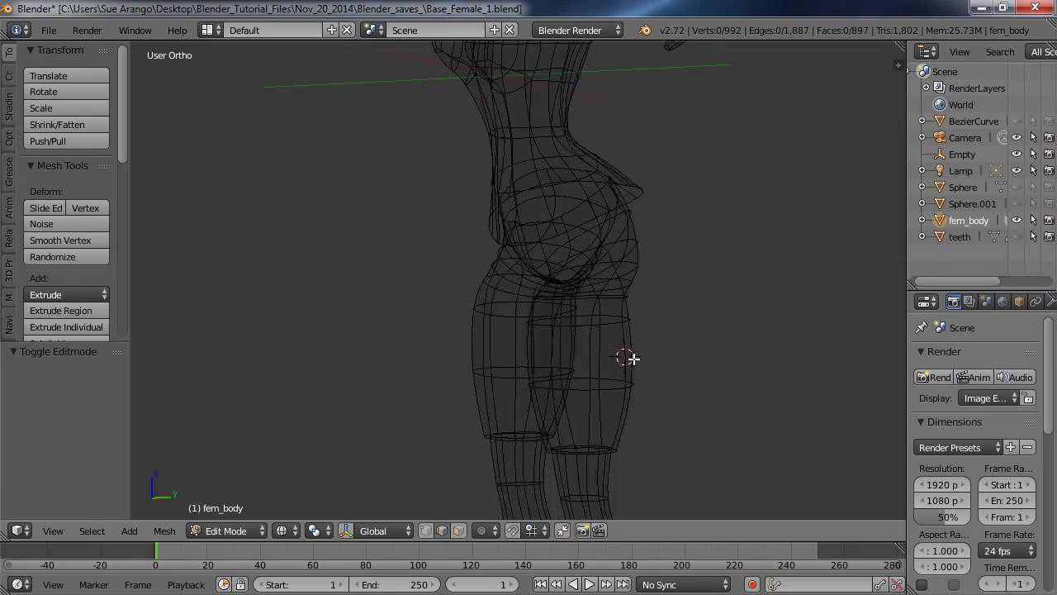
middle_click_drag(605, 382, 690, 377)
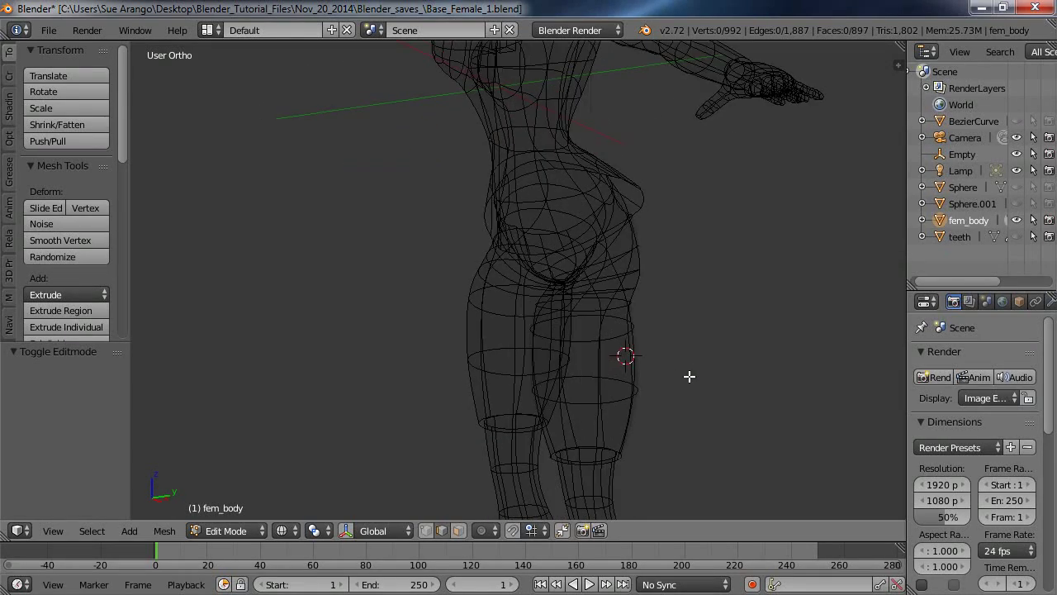
scroll(690, 376, "down", 6)
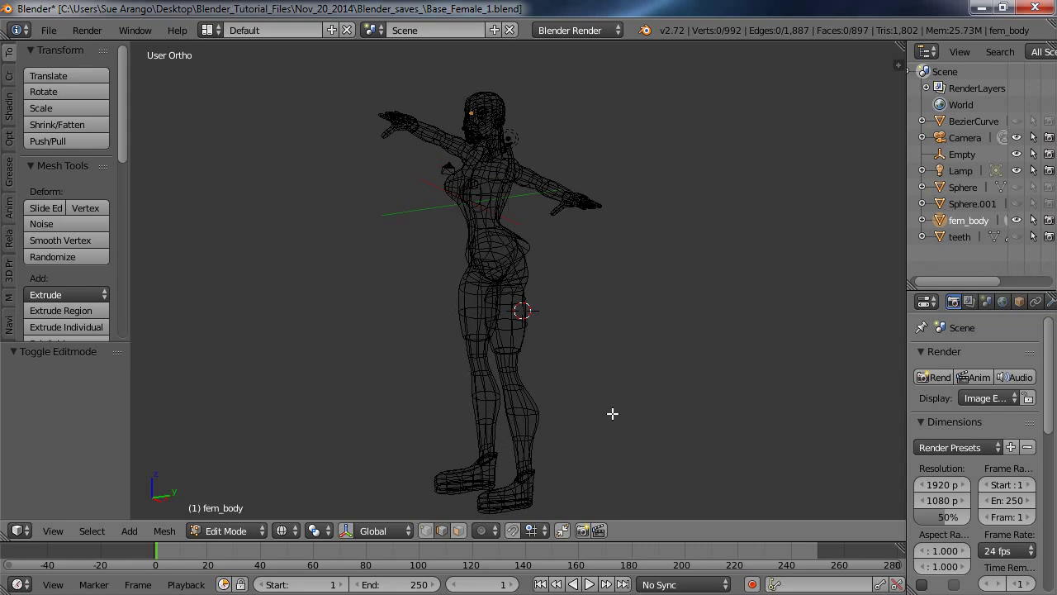
middle_click_drag(597, 422, 625, 396)
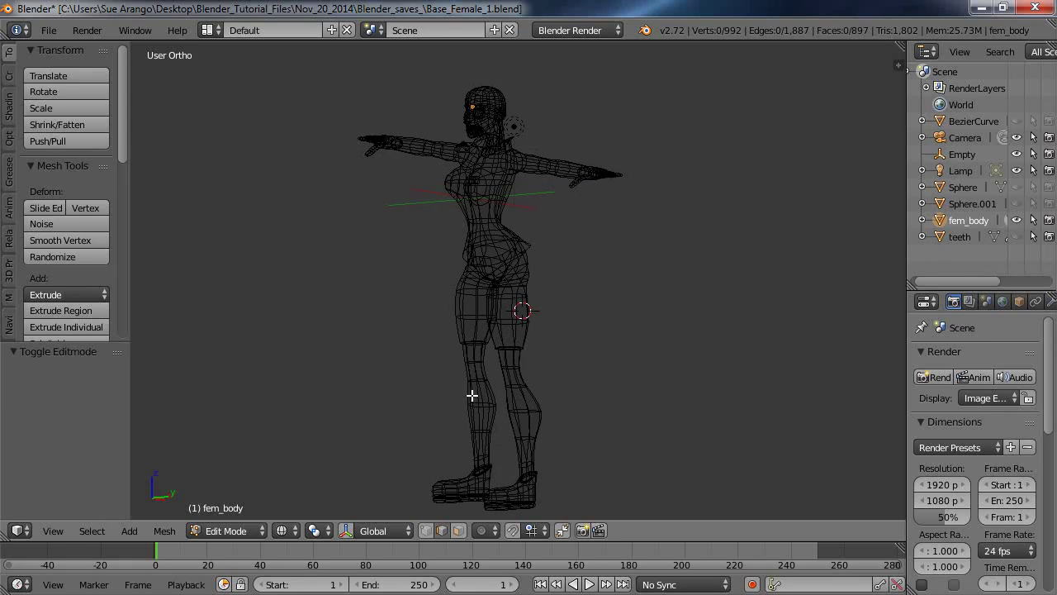
- Switch to Solid, return to Wireframe via the Z pie, and split the viewport in two
left_click(285, 530)
left_click(306, 475)
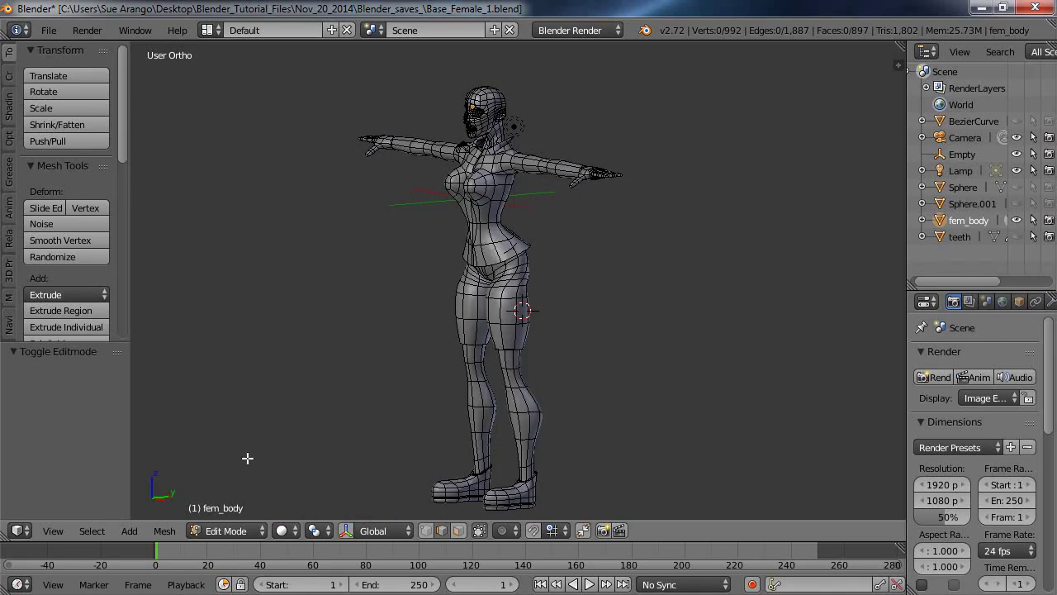
key("z")
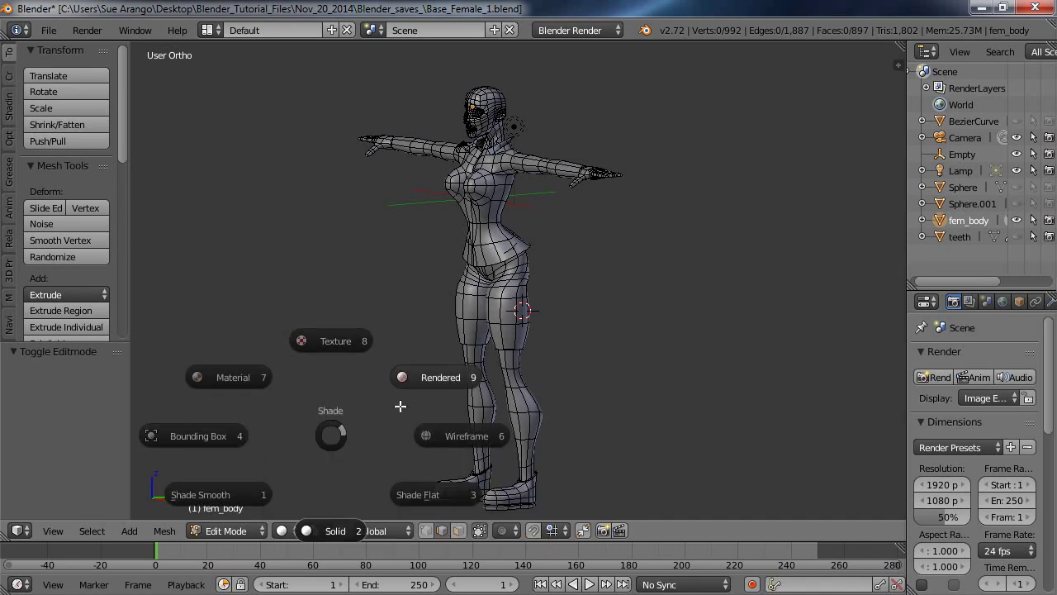
left_click(462, 436)
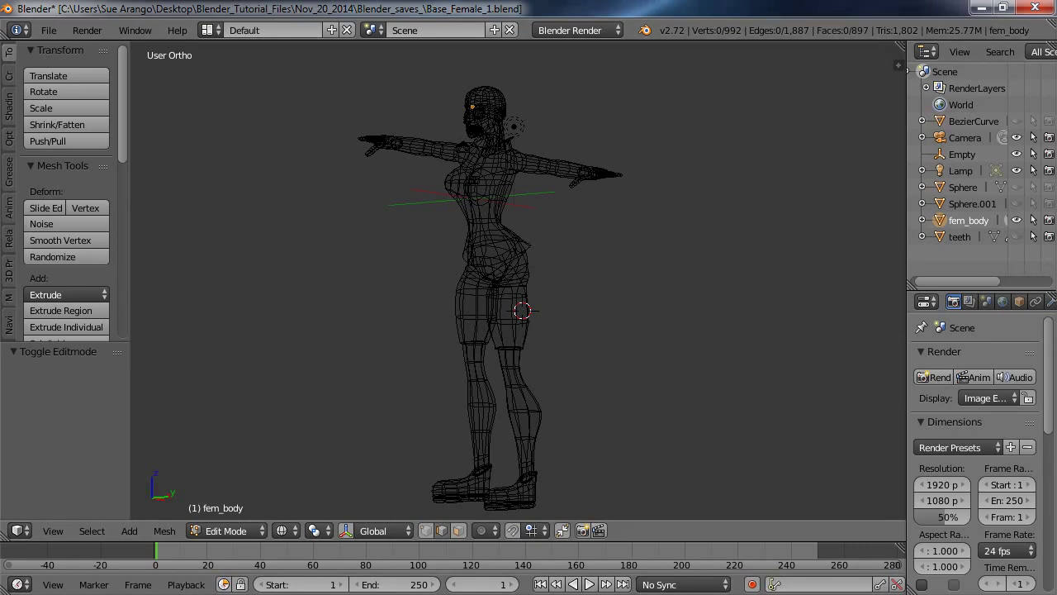
left_click_drag(898, 65, 337, 108)
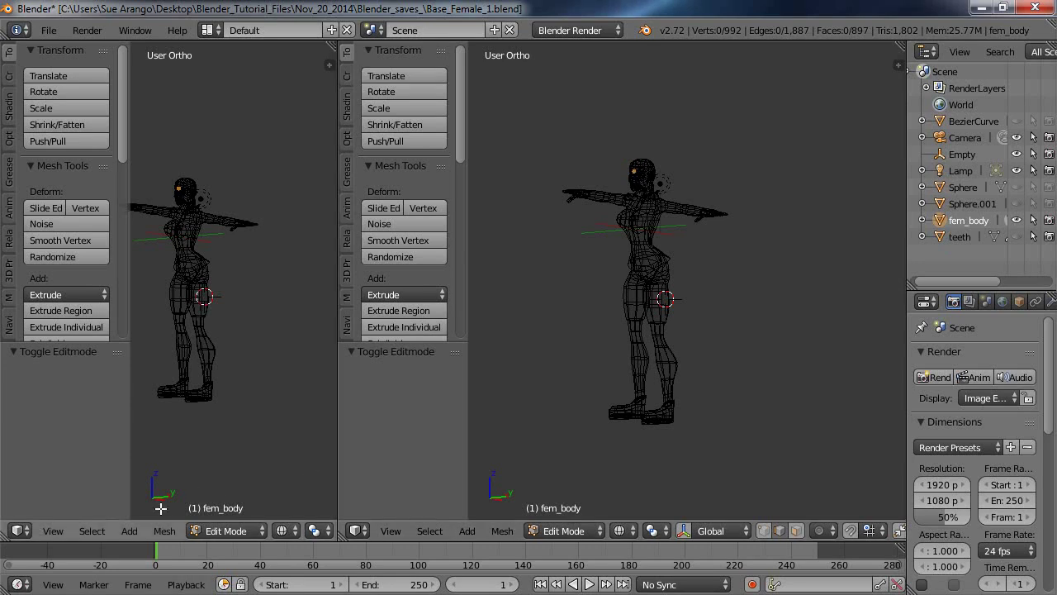
- Change the left view to a UV/Image Editor and toggle the mesh selection with A
left_click(20, 531)
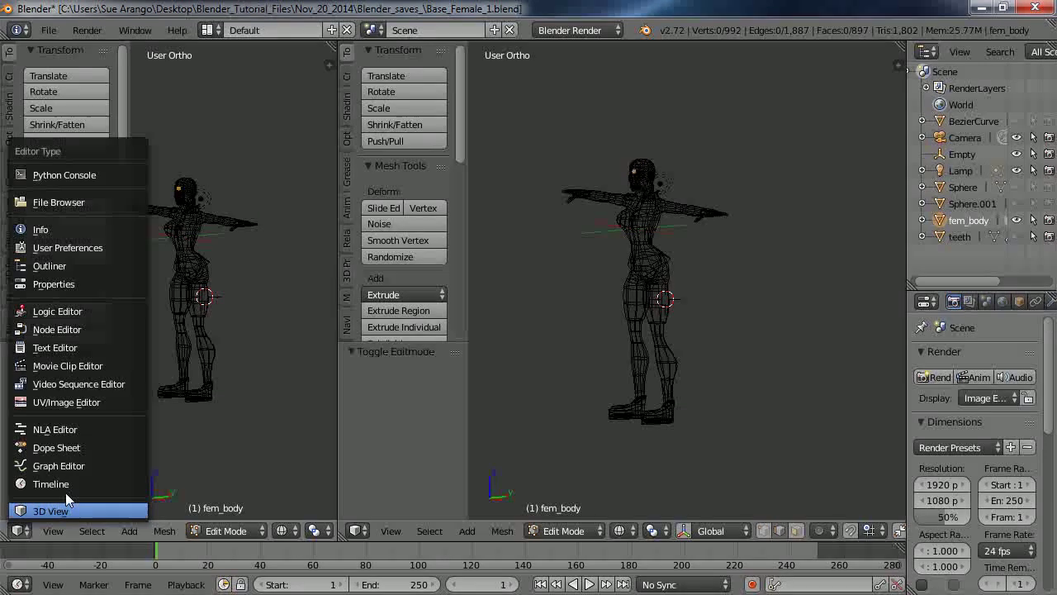
left_click(59, 403)
scroll(156, 299, "down", 1)
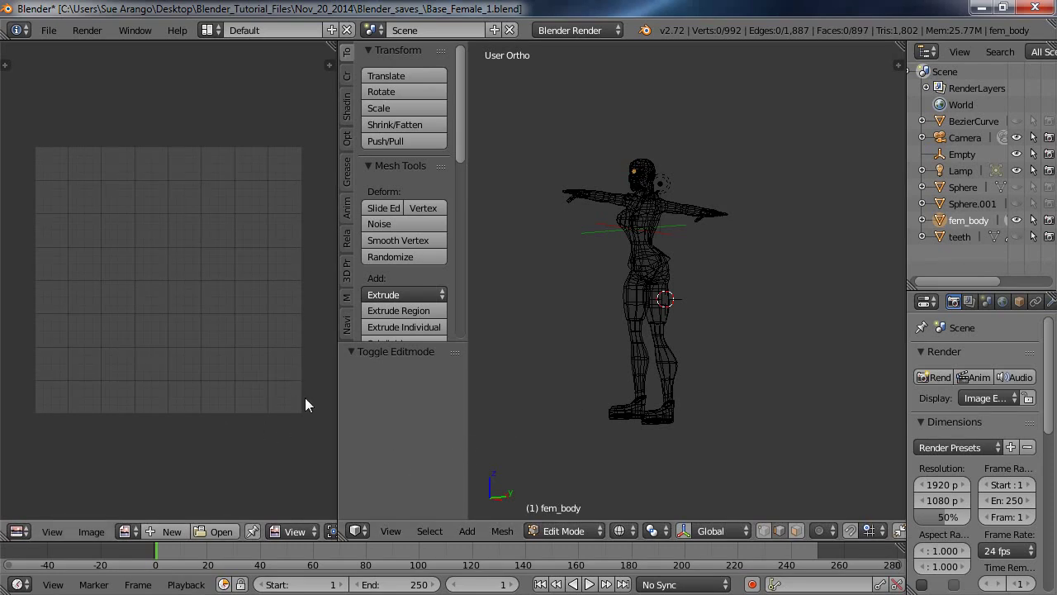
key("a")
key("Home")
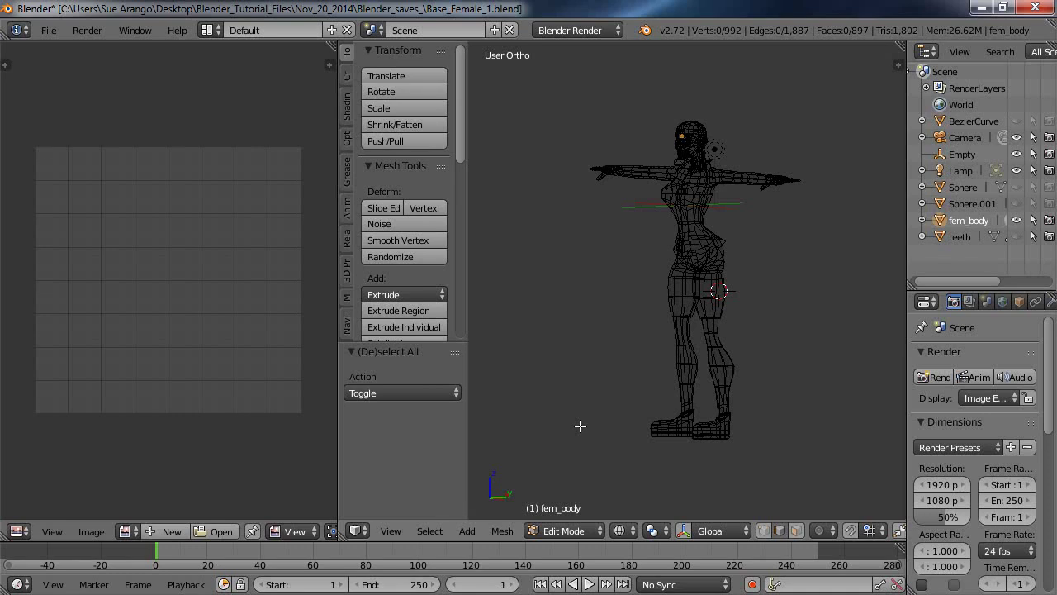
- Switch to Solid shading, zoom onto the legs, and select an edge on the calf
left_click(632, 531)
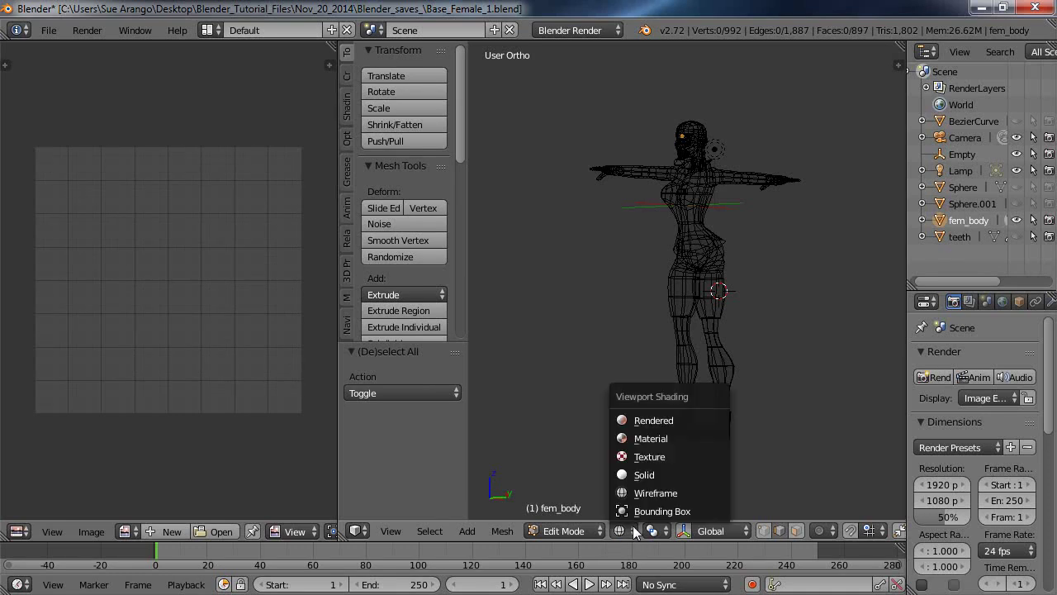
left_click(667, 474)
scroll(596, 433, "up", 1)
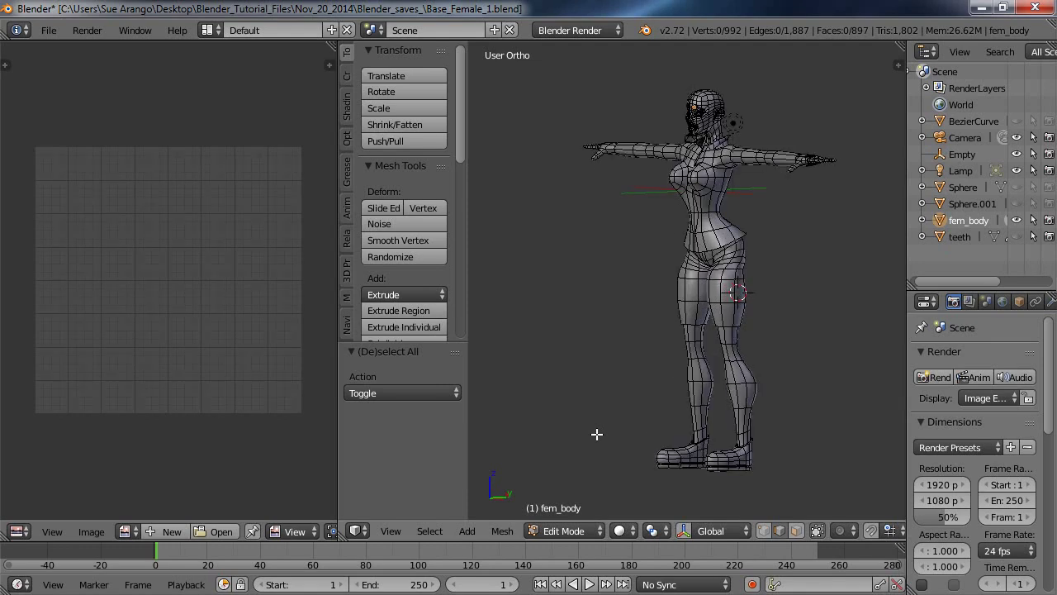
scroll(597, 433, "up", 2)
middle_click_drag(588, 434, 519, 412, "shift")
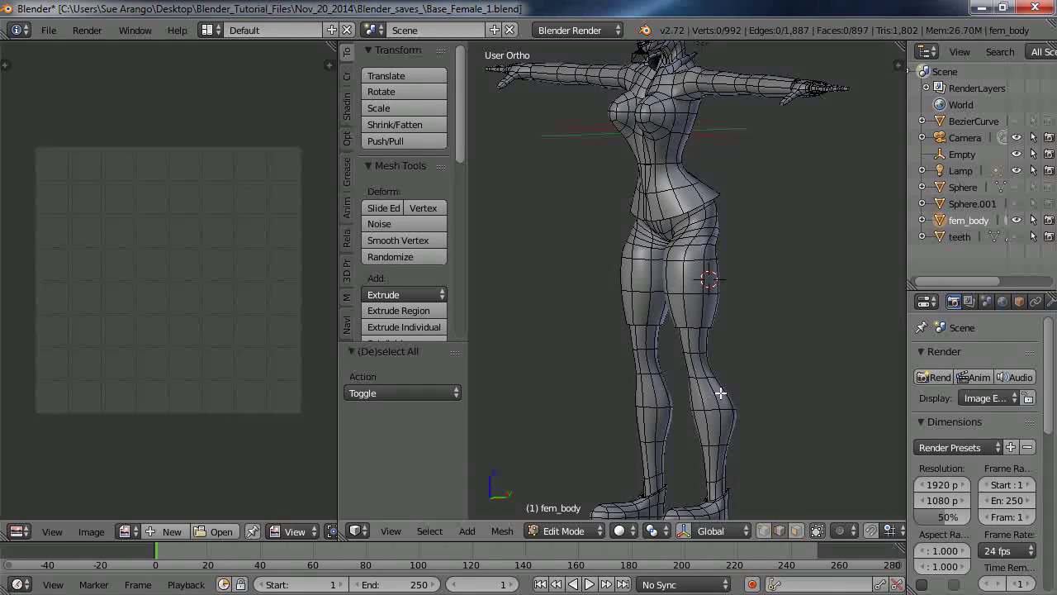
scroll(762, 405, "up", 2)
right_click(754, 462)
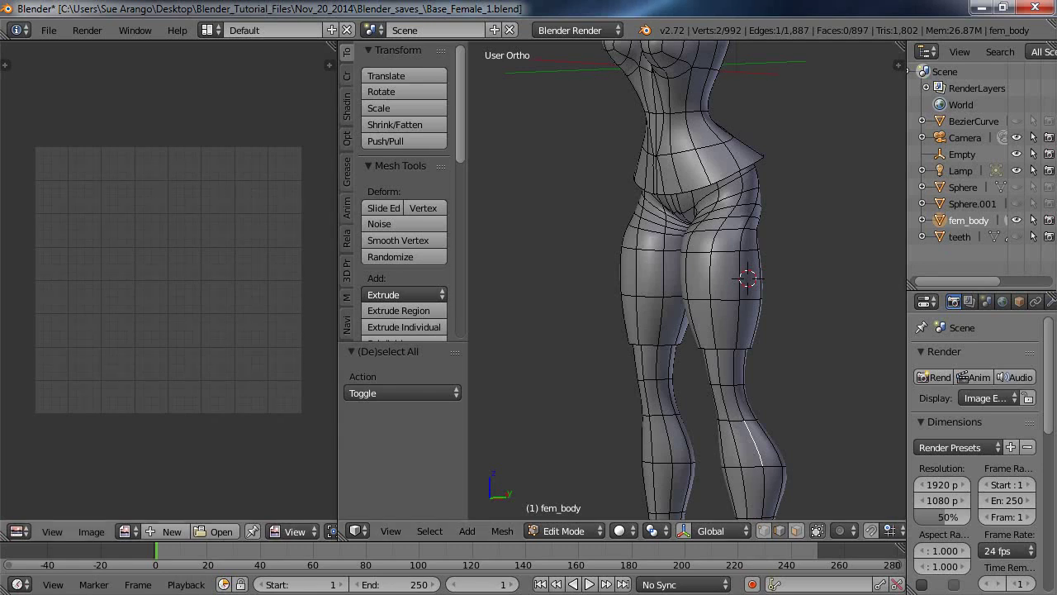
- Orbit around the legs to inspect the selected calf edge
middle_click_drag(530, 398, 617, 421)
middle_click_drag(626, 414, 674, 396)
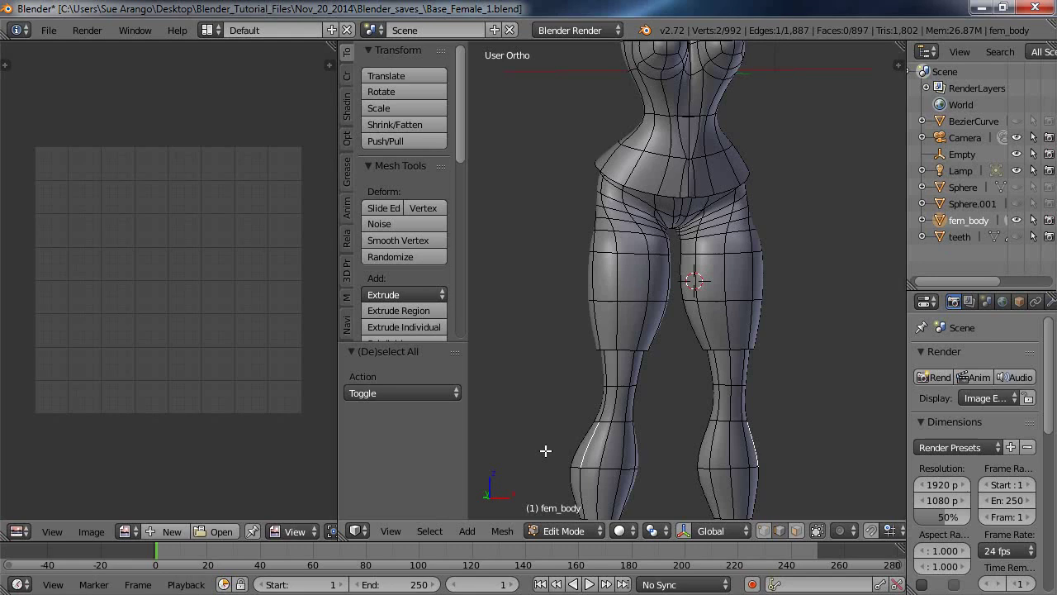
middle_click_drag(541, 454, 563, 452)
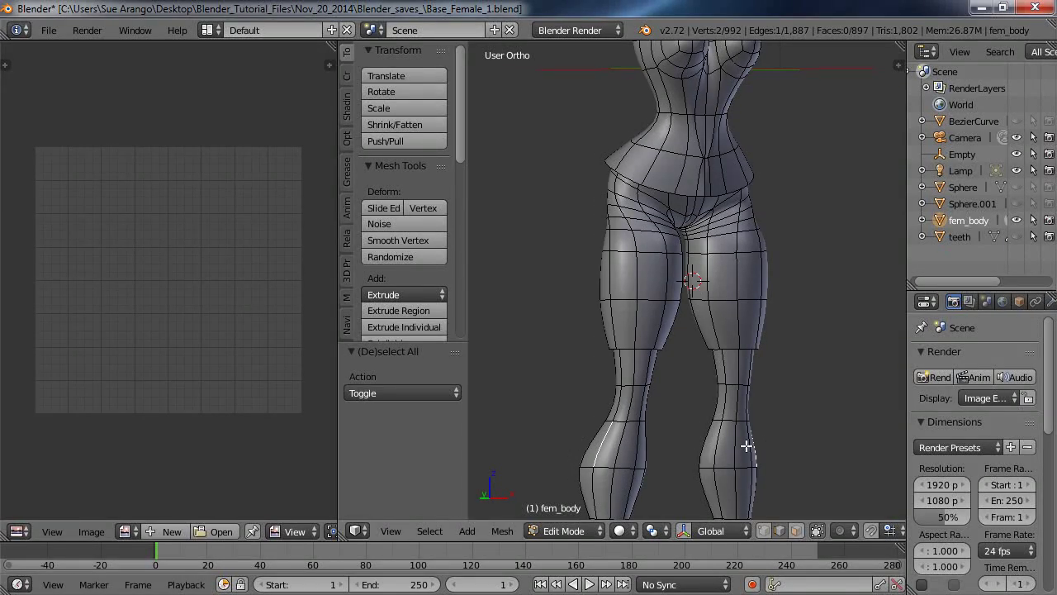
middle_click_drag(820, 446, 658, 444)
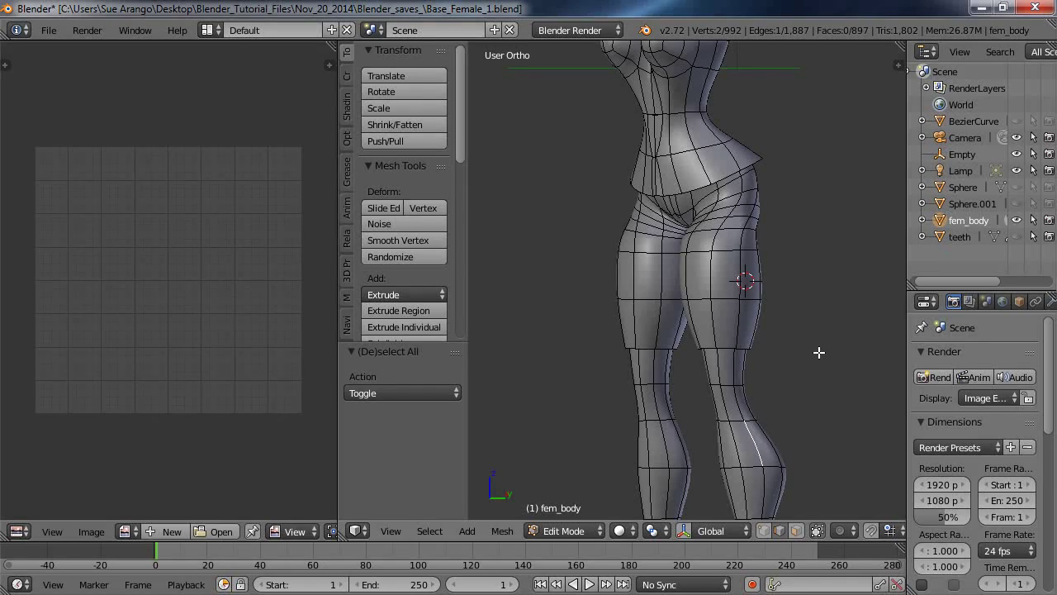
mouse_move(628, 435)
middle_mouse_down()
mouse_move(751, 432)
mouse_move(645, 445)
middle_mouse_up()
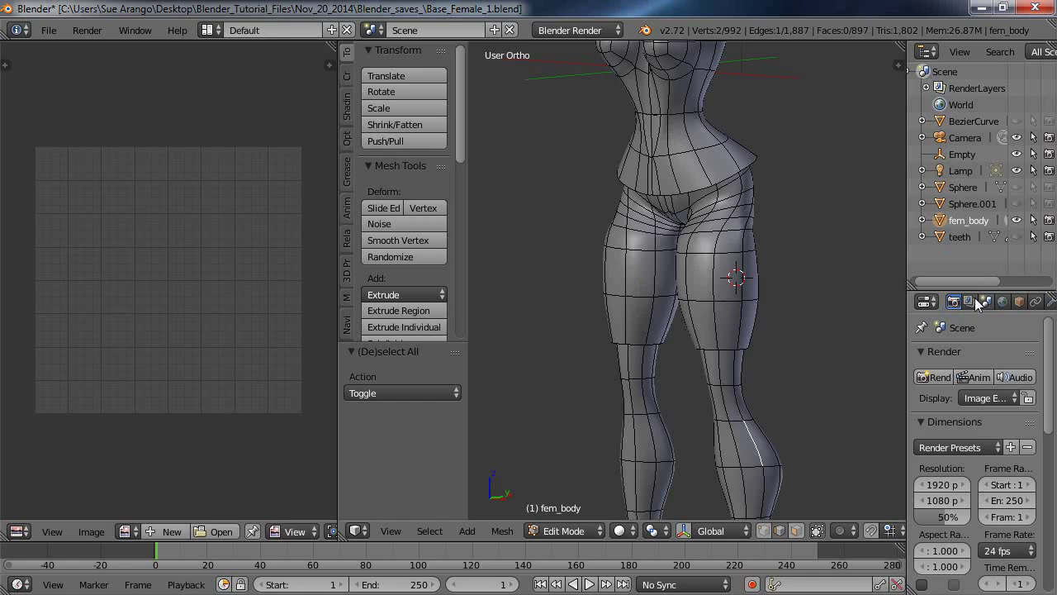
- Check the Mirror modifier (merge limit 0.001) in the Modifiers tab, then show Object Data
middle_click_drag(1004, 304, 938, 302)
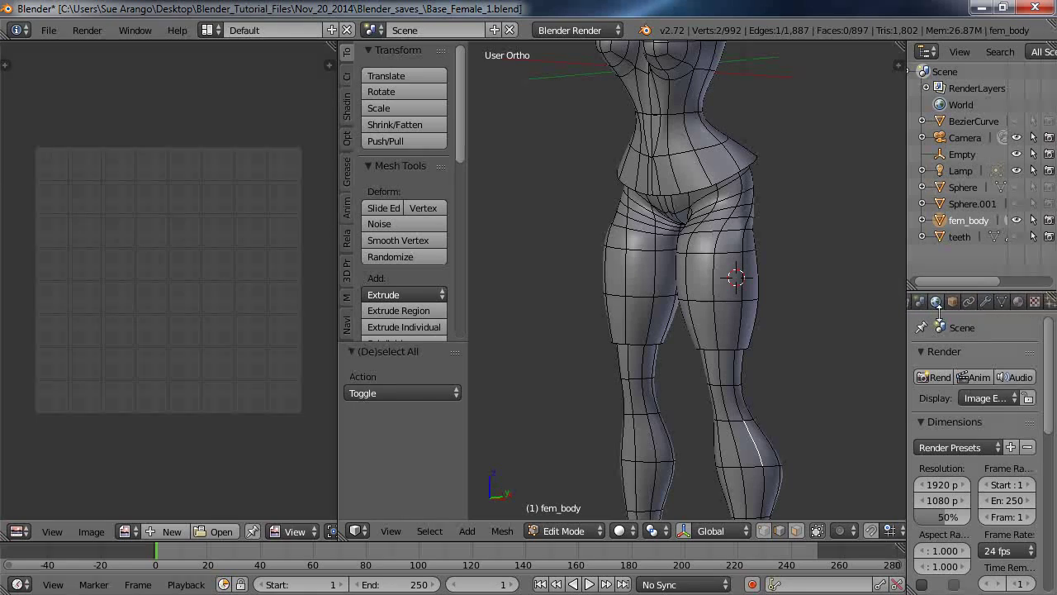
left_click(984, 302)
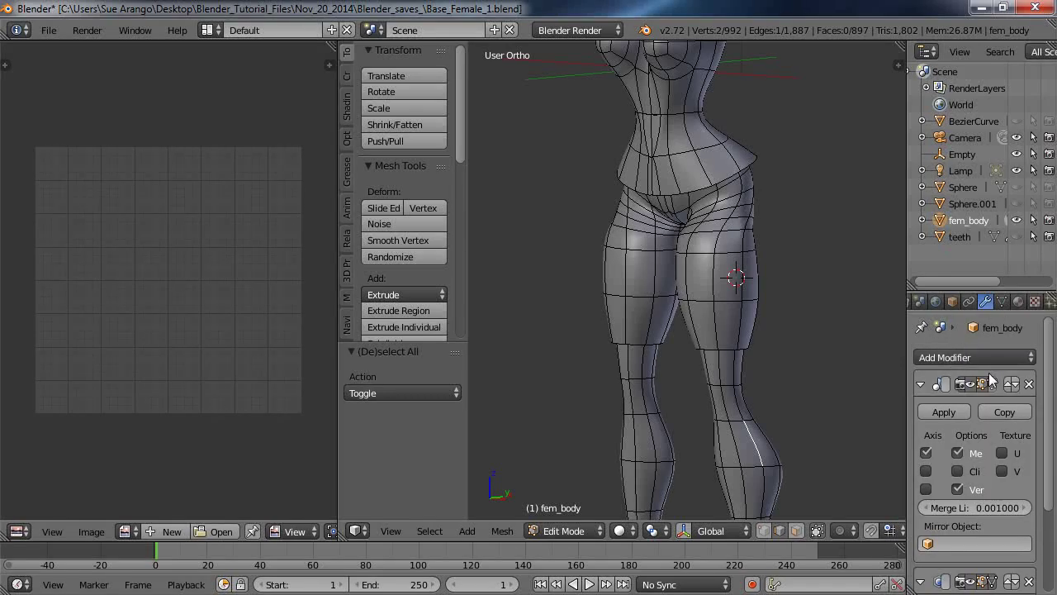
left_click_drag(1046, 373, 1048, 400)
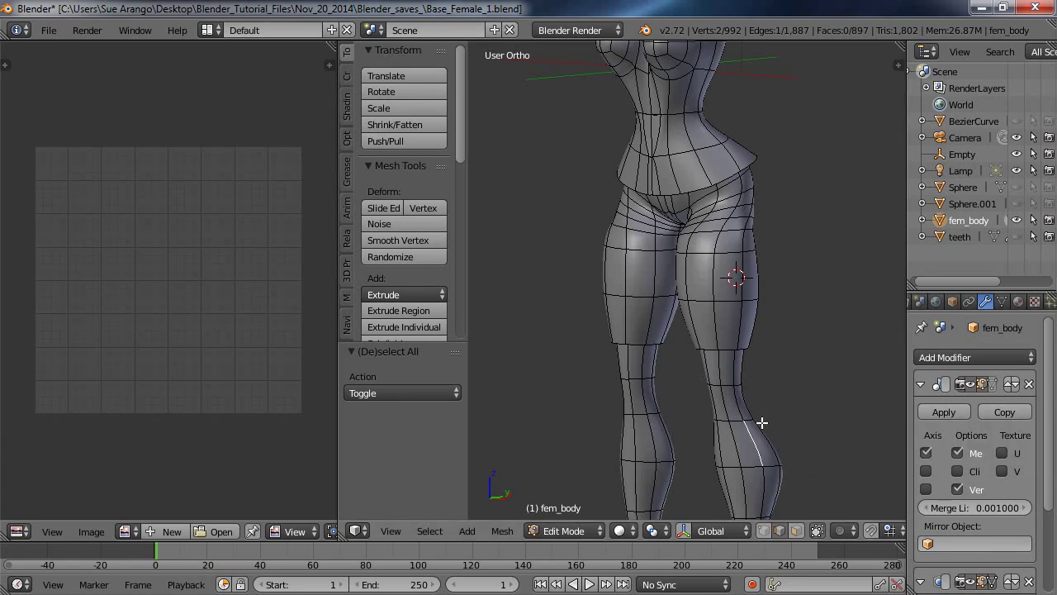
scroll(942, 302, "left", 2)
scroll(983, 302, "right", 4)
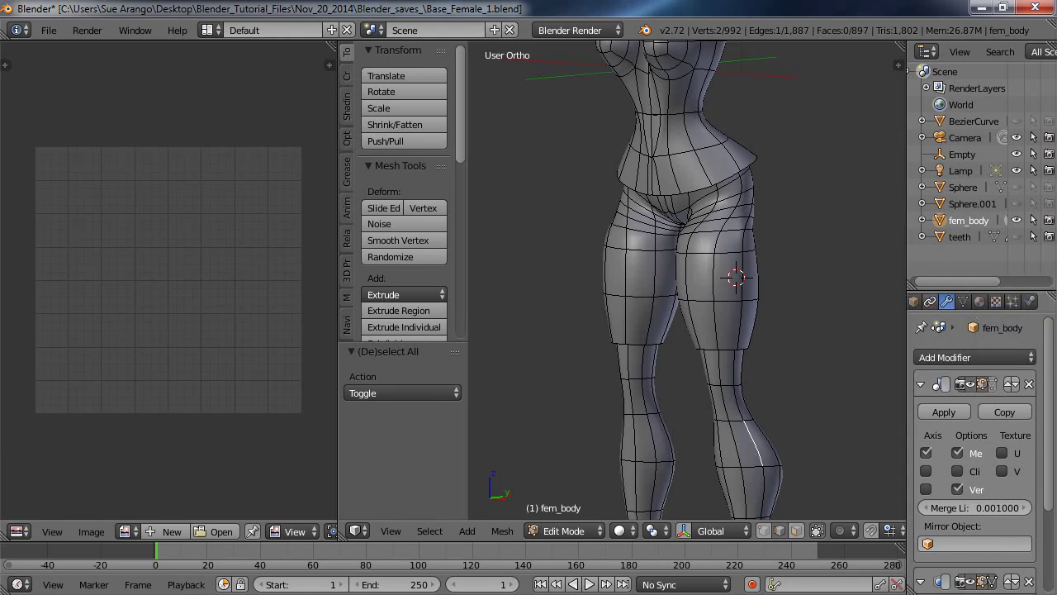
left_click(962, 301)
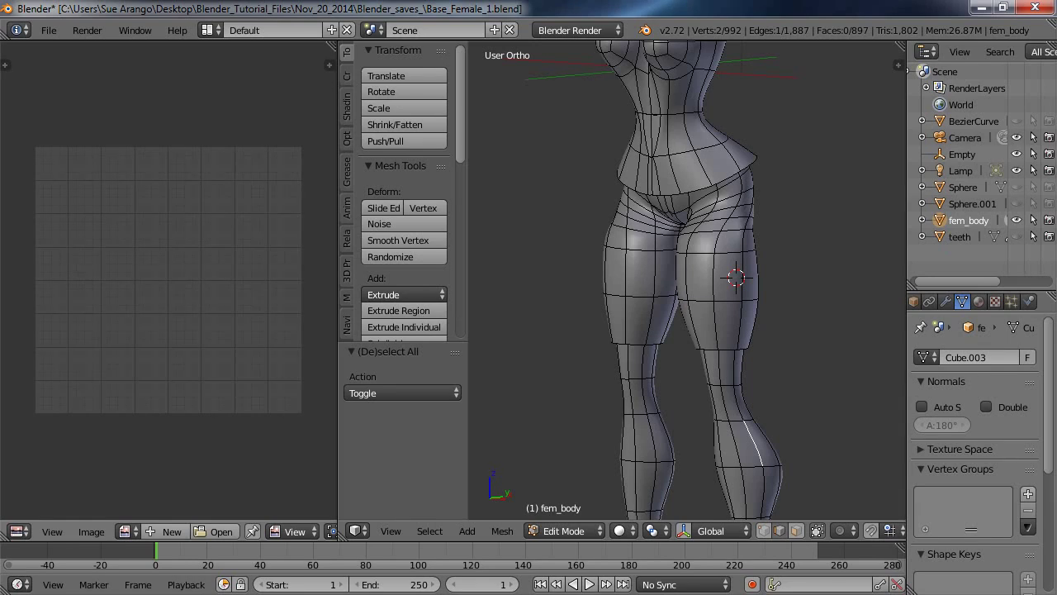
- Alt+right-click the edge loops down the back of both lower legs, 12 edges total
scroll(652, 351, "down", 2)
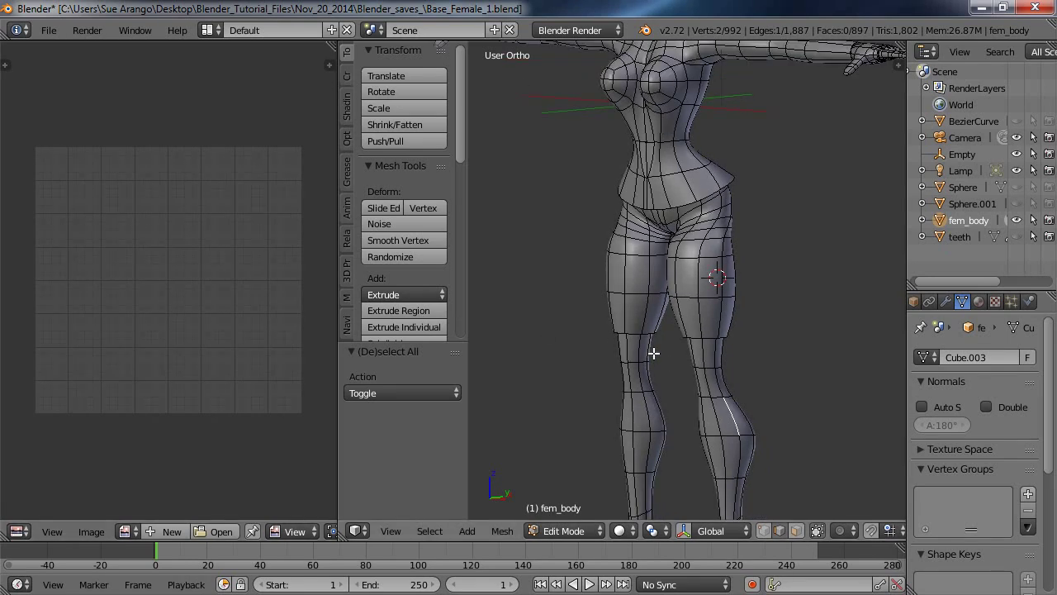
middle_click_drag(668, 361, 704, 392)
scroll(667, 371, "down", 3)
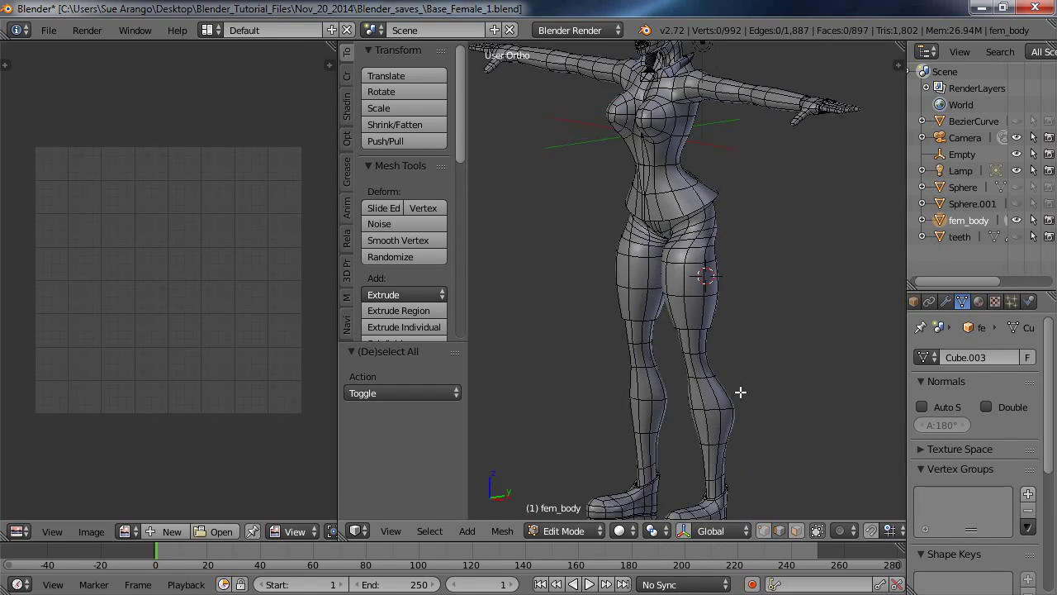
right_click(715, 396, "alt")
mouse_move(757, 425)
middle_mouse_down()
mouse_move(604, 413)
mouse_move(507, 425)
mouse_move(880, 398)
mouse_move(359, 406)
mouse_move(886, 399)
mouse_move(484, 402)
mouse_move(628, 397)
mouse_move(750, 410)
middle_mouse_up()
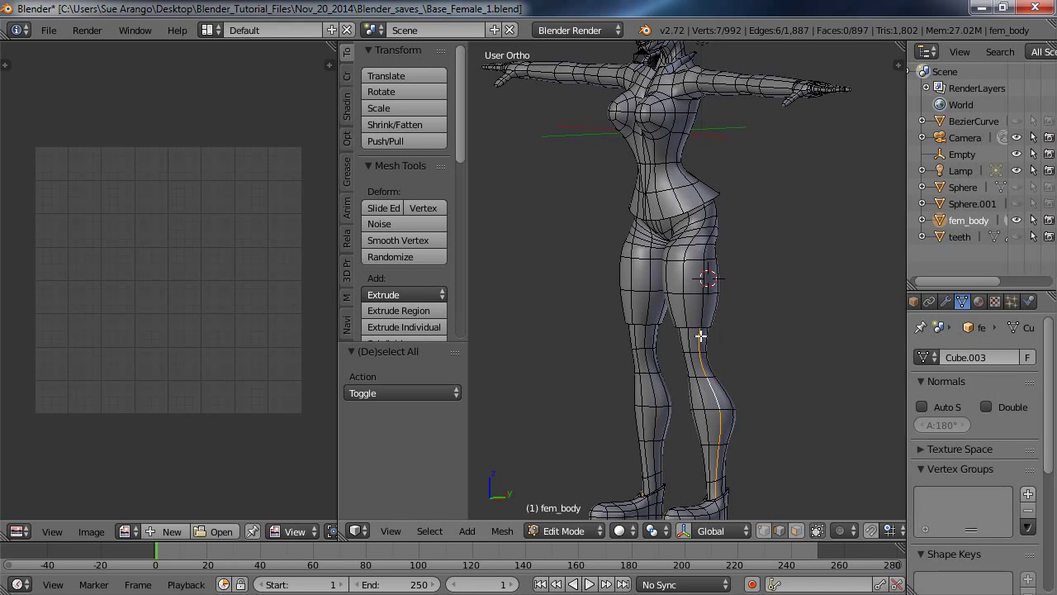
middle_click_drag(697, 419, 665, 428)
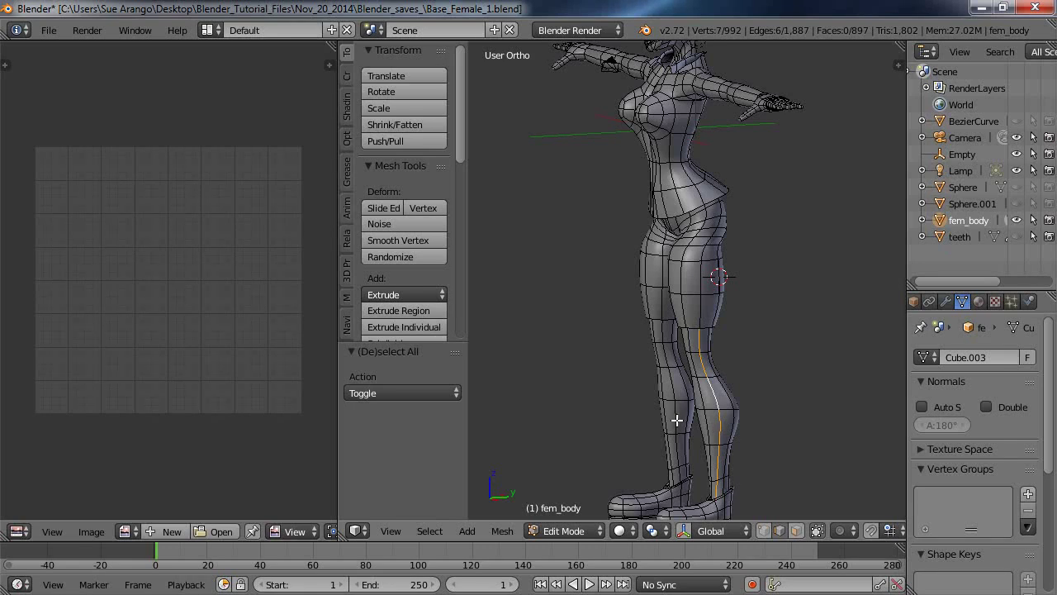
right_click(676, 421, "alt+shift")
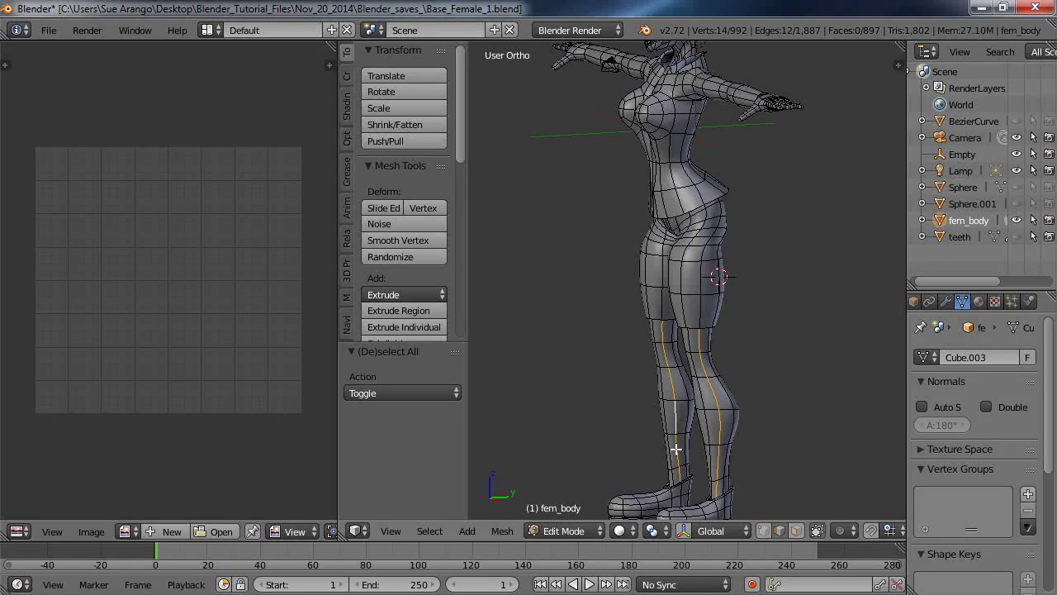
mouse_move(640, 450)
middle_mouse_down()
mouse_move(695, 461)
mouse_move(845, 432)
mouse_move(707, 427)
mouse_move(653, 433)
mouse_move(647, 446)
middle_mouse_up()
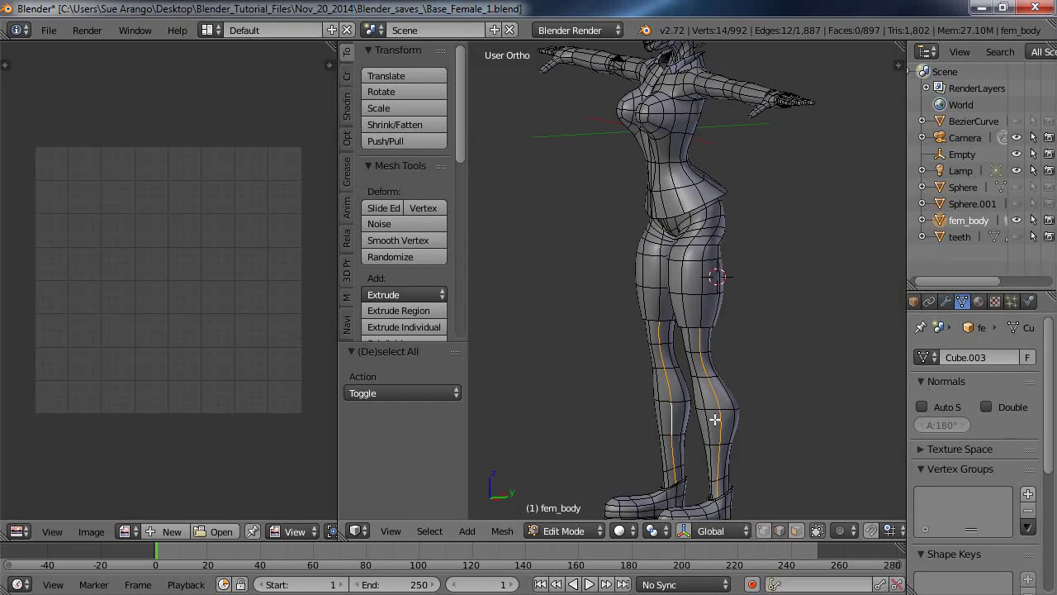
- Switch to Wireframe shading, orbit to check the leg selection, and open the Edges menu
left_click(636, 532)
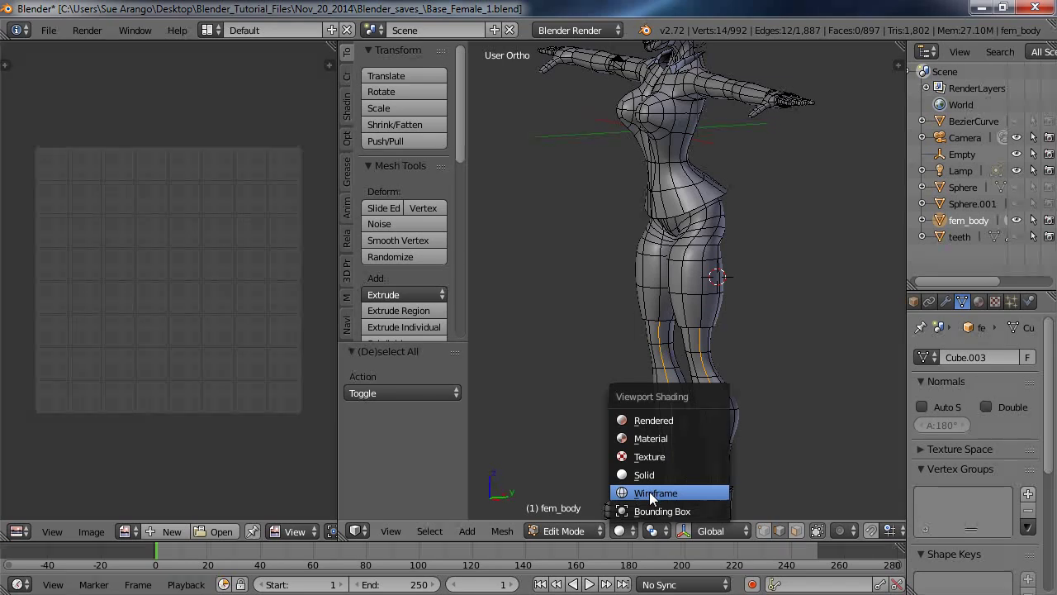
left_click(652, 494)
middle_click_drag(755, 430, 727, 321)
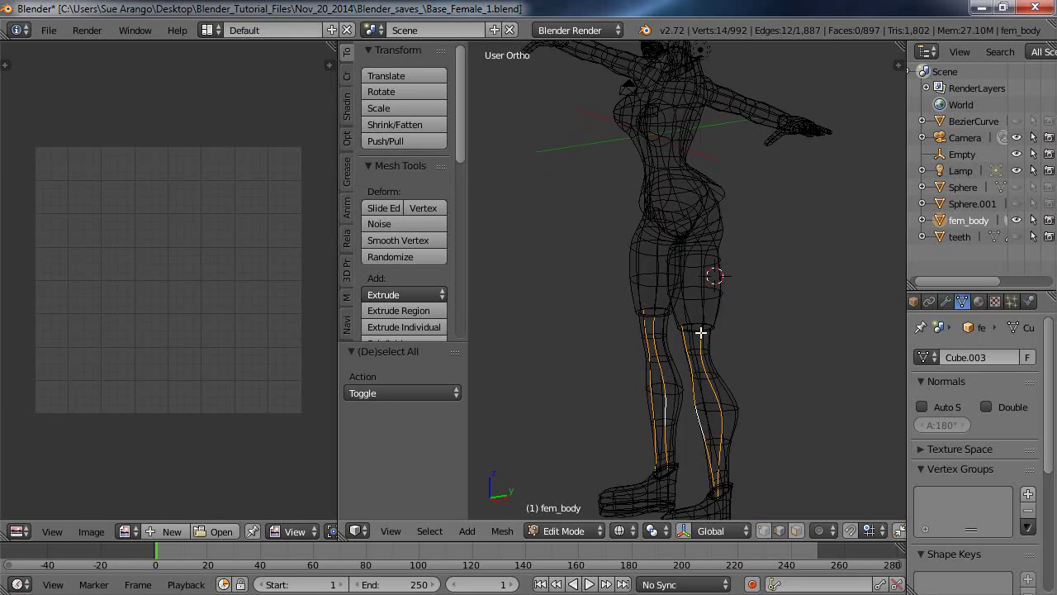
middle_click_drag(756, 435, 550, 405)
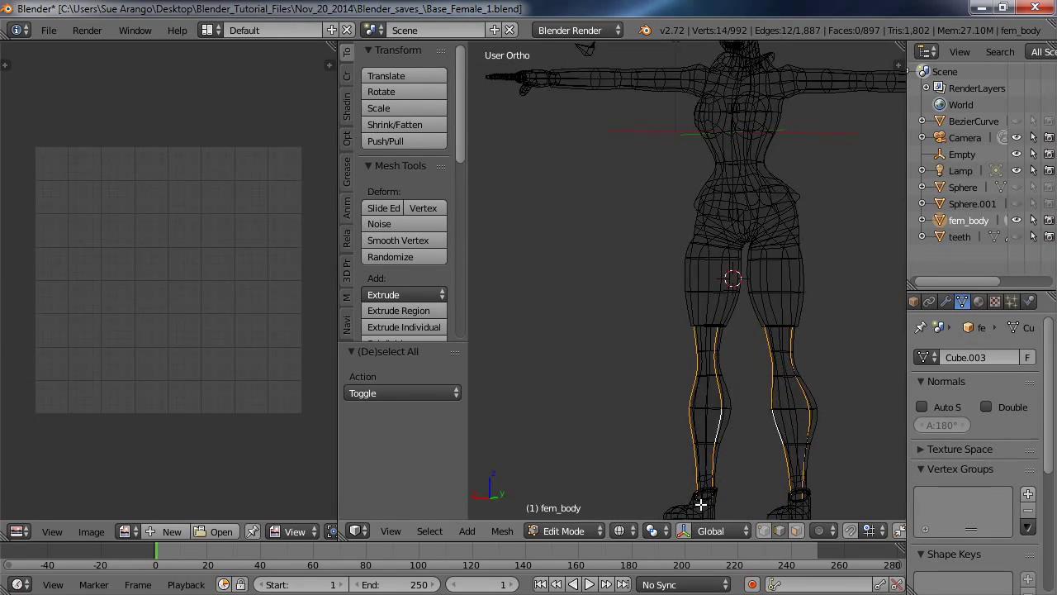
middle_click_drag(667, 465, 858, 488)
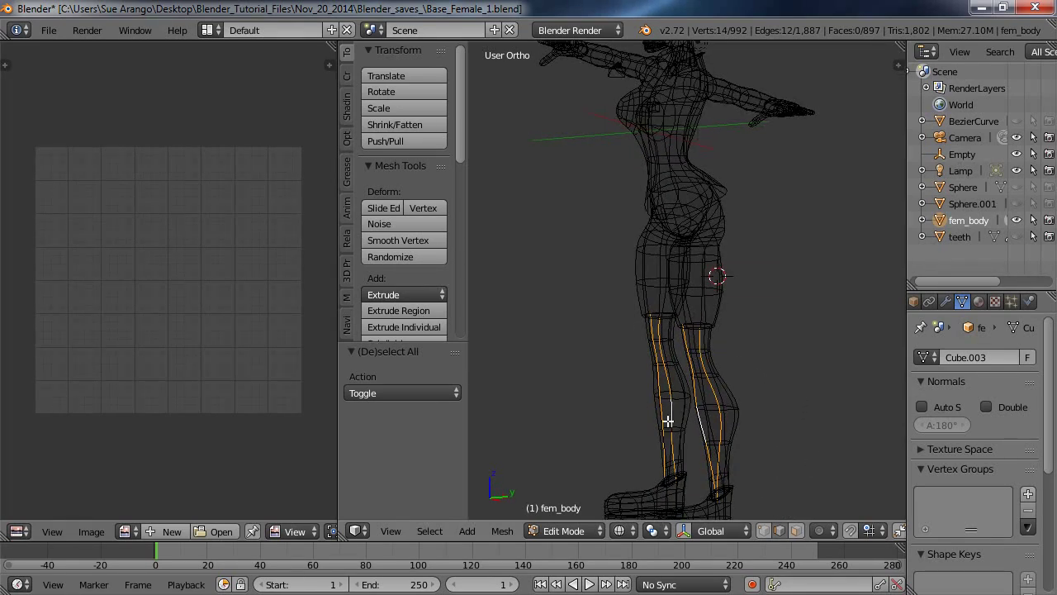
middle_click_drag(763, 383, 859, 399)
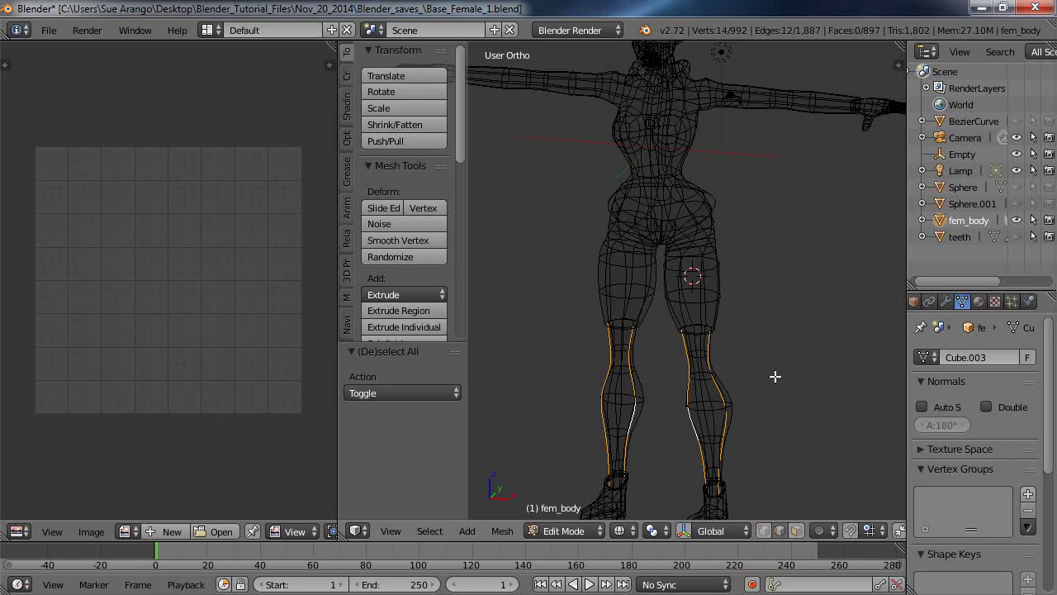
middle_click_drag(775, 377, 750, 376)
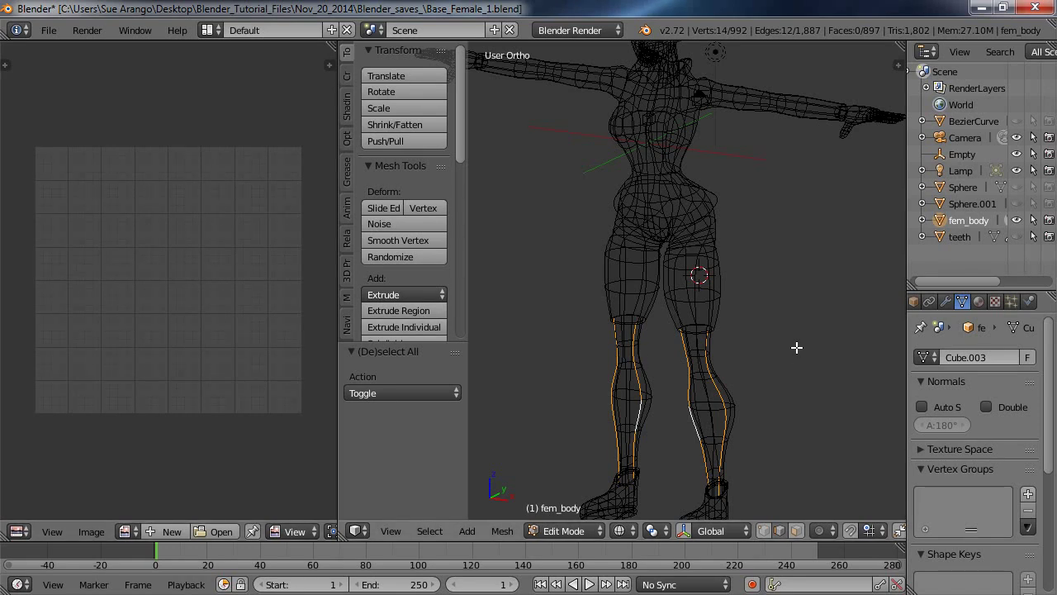
middle_click_drag(792, 347, 761, 331)
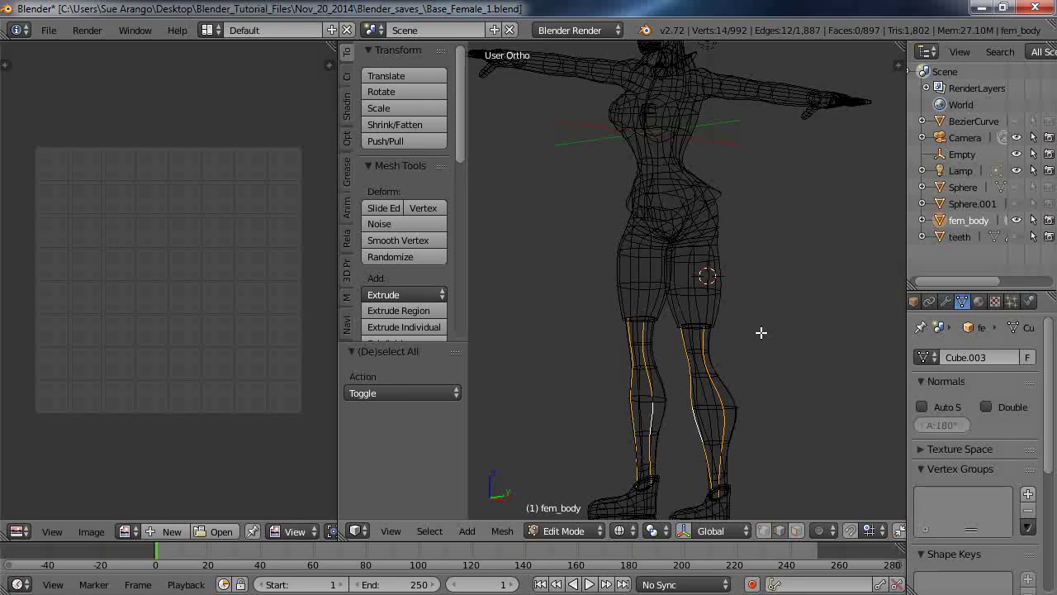
key("ctrl+e")
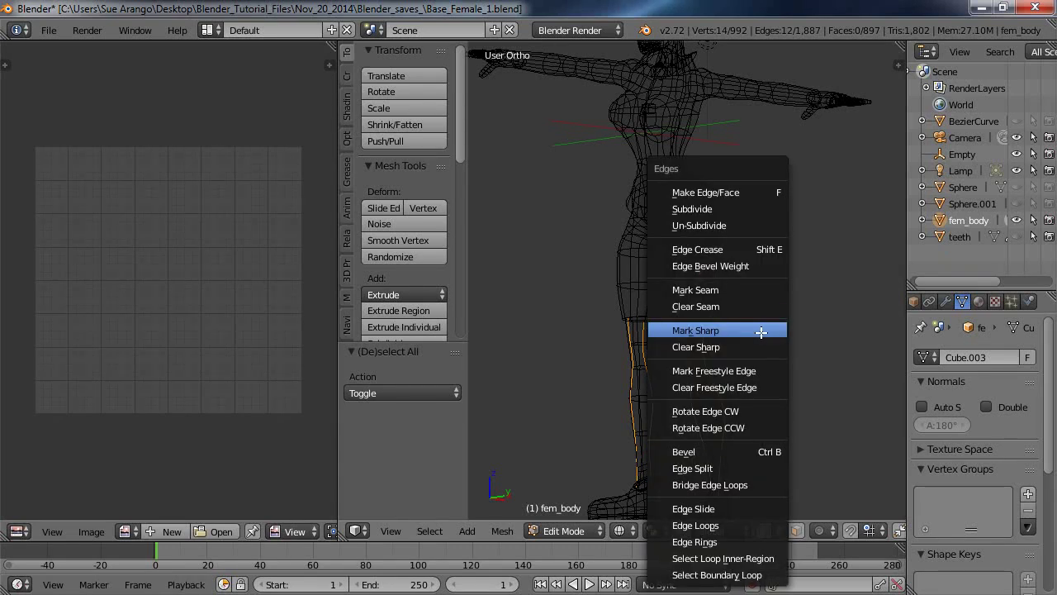
- Mark the selected leg edges as seams, deselect all, and orbit to inspect the red seams
left_click(740, 290)
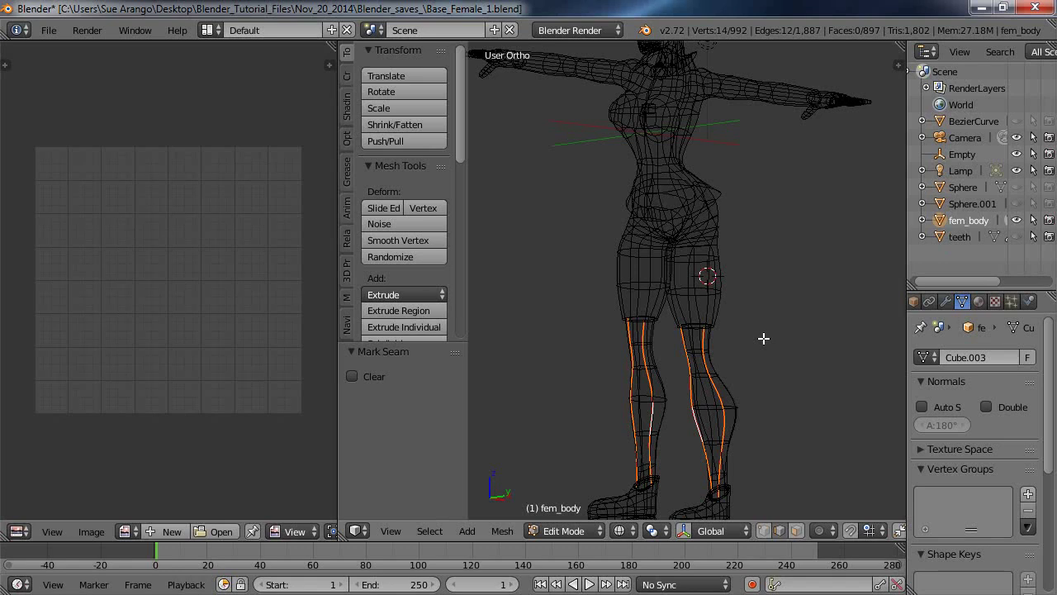
key("a")
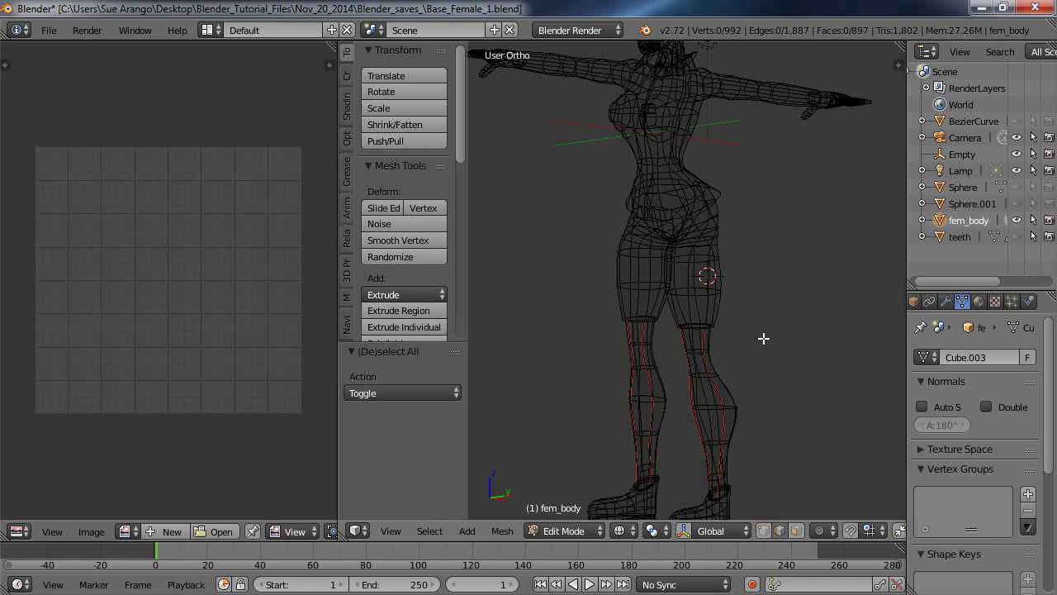
scroll(753, 411, "up", 2)
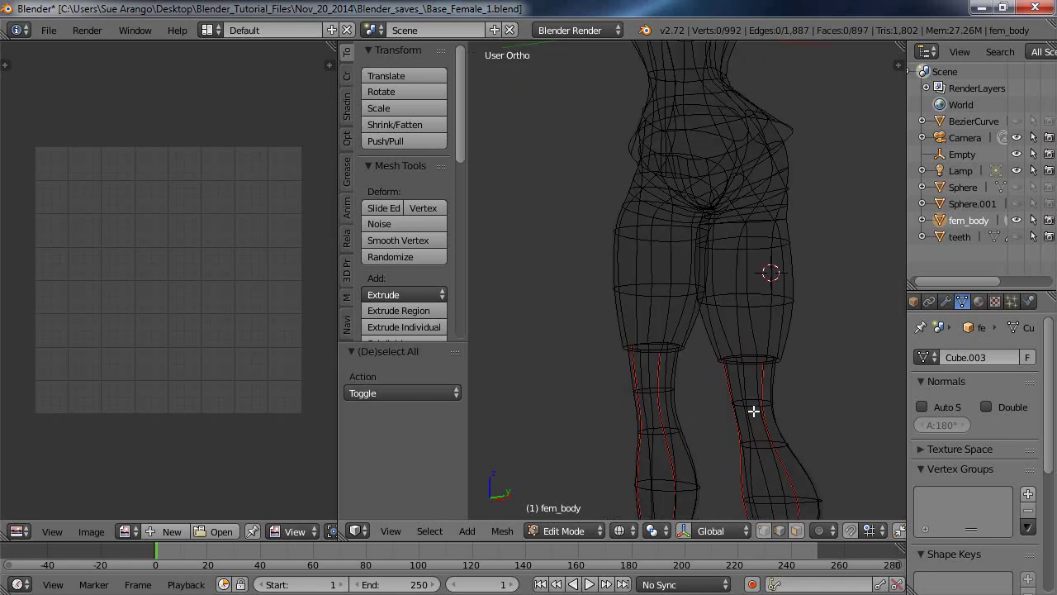
scroll(776, 420, "up", 2)
middle_click_drag(777, 421, 802, 425)
scroll(800, 424, "down", 2)
middle_click_drag(807, 371, 771, 369)
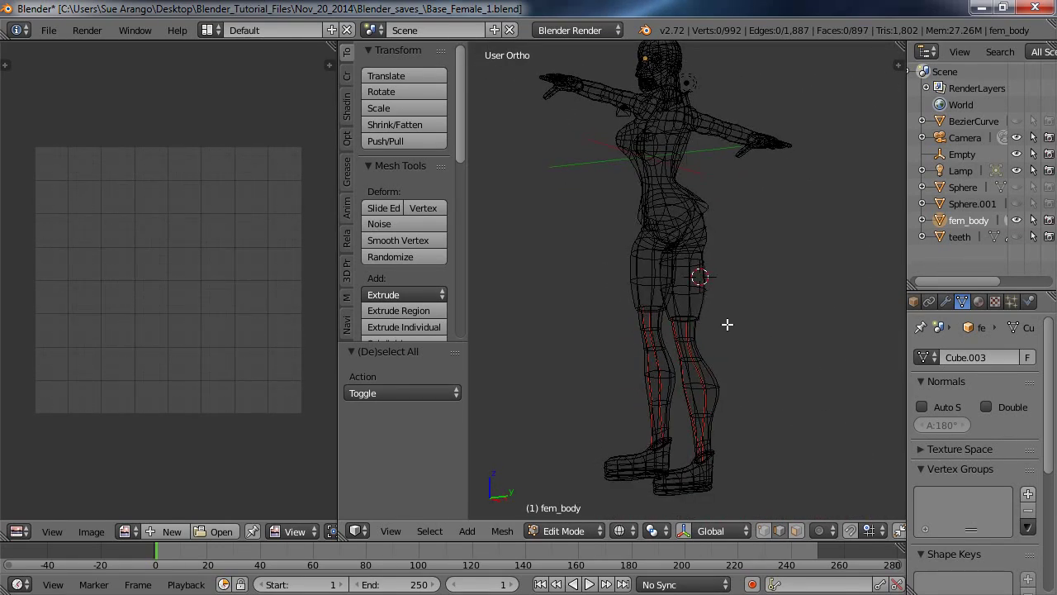
scroll(749, 346, "up", 4)
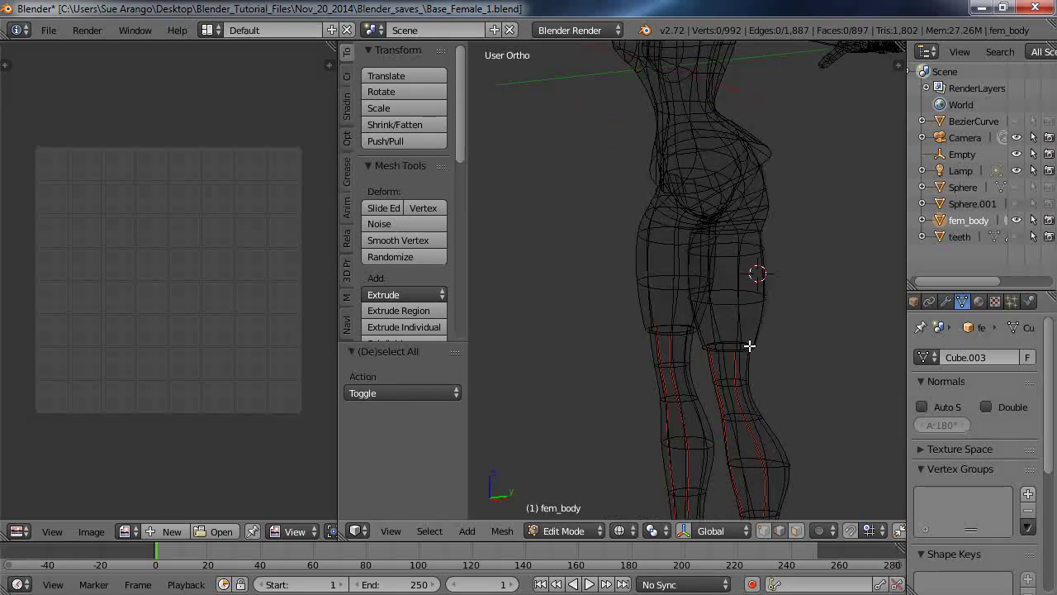
middle_click_drag(672, 415, 754, 421)
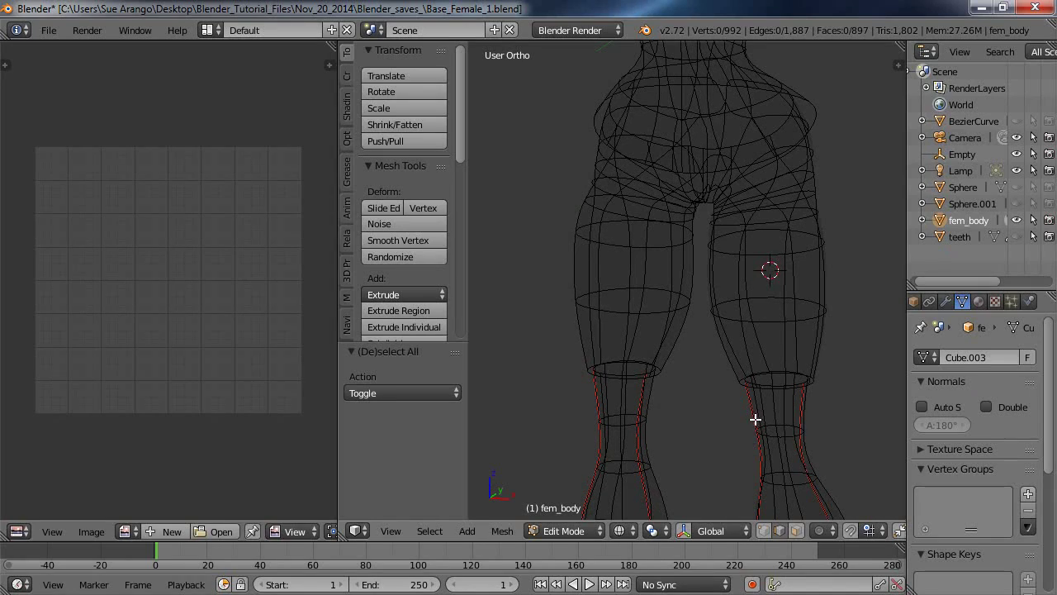
- Clear the seam from the top edge of the calf seam, then deselect everything
right_click(801, 409)
middle_click_drag(829, 412, 790, 411)
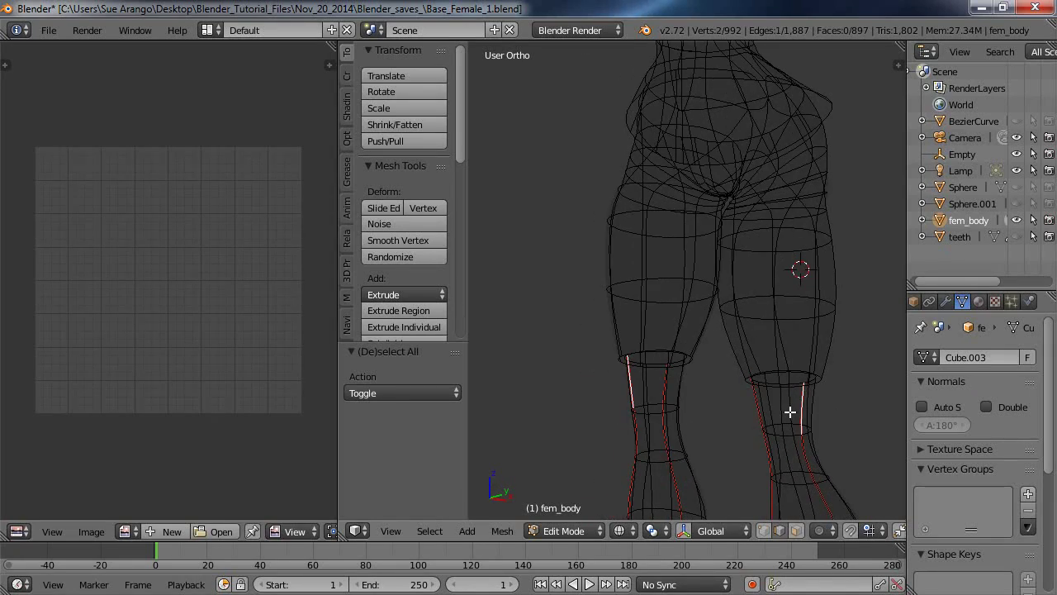
key("ctrl+e")
key("Escape")
key("ctrl+e")
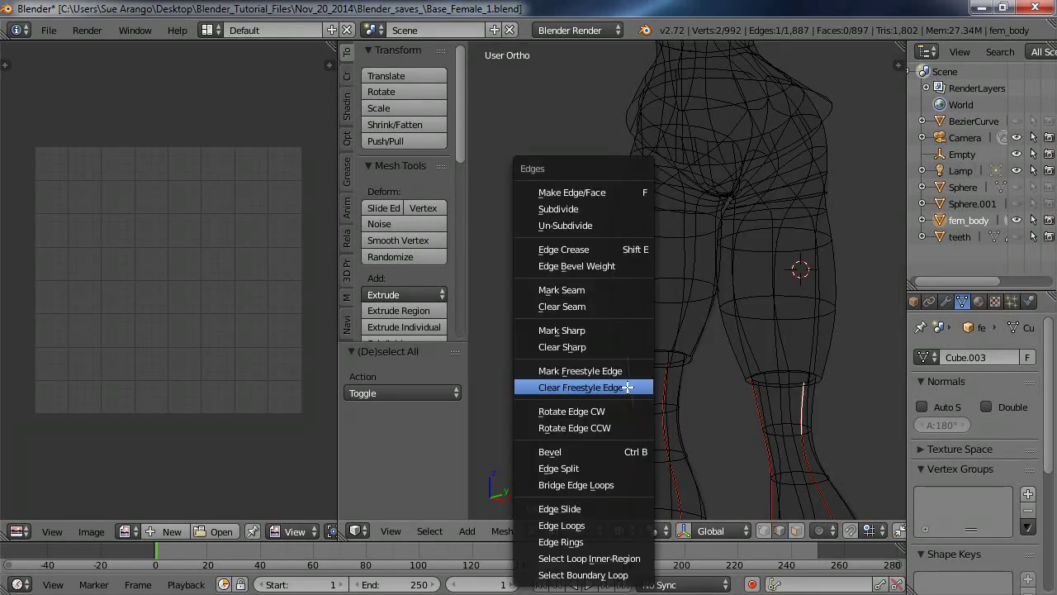
left_click(583, 240)
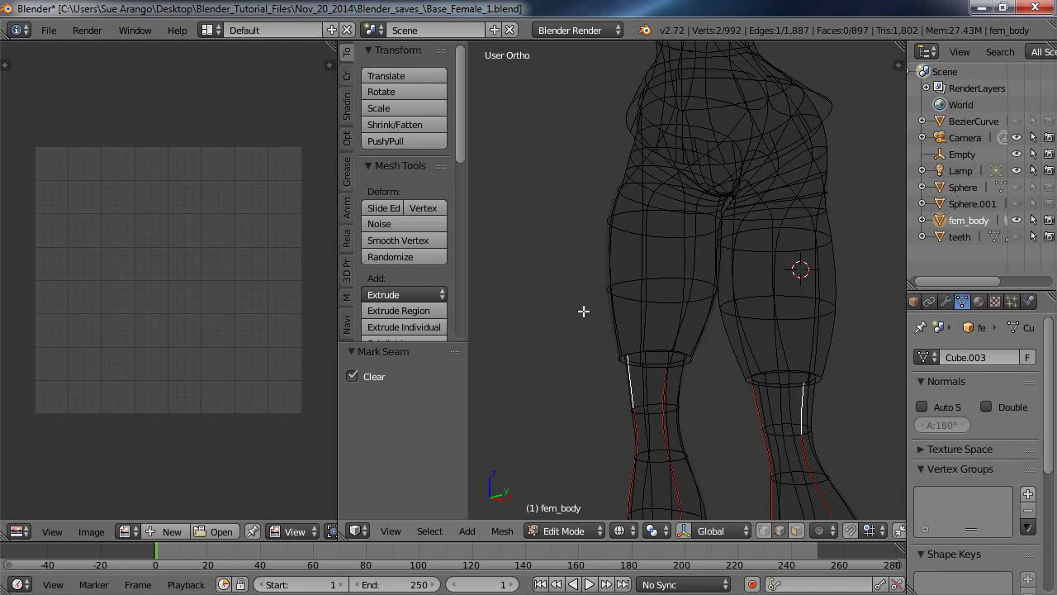
key("a")
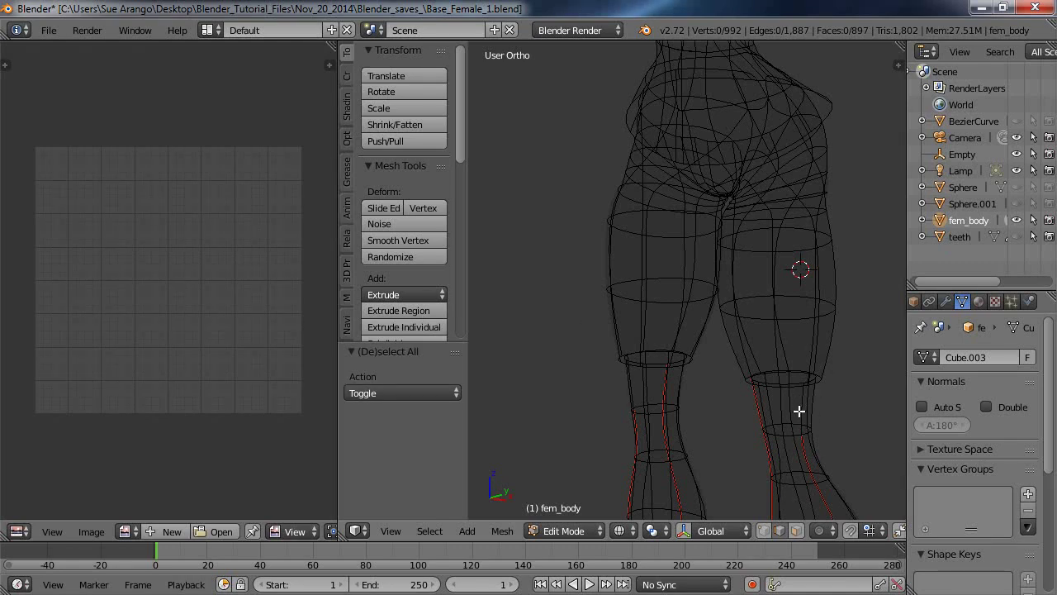
right_click(727, 426)
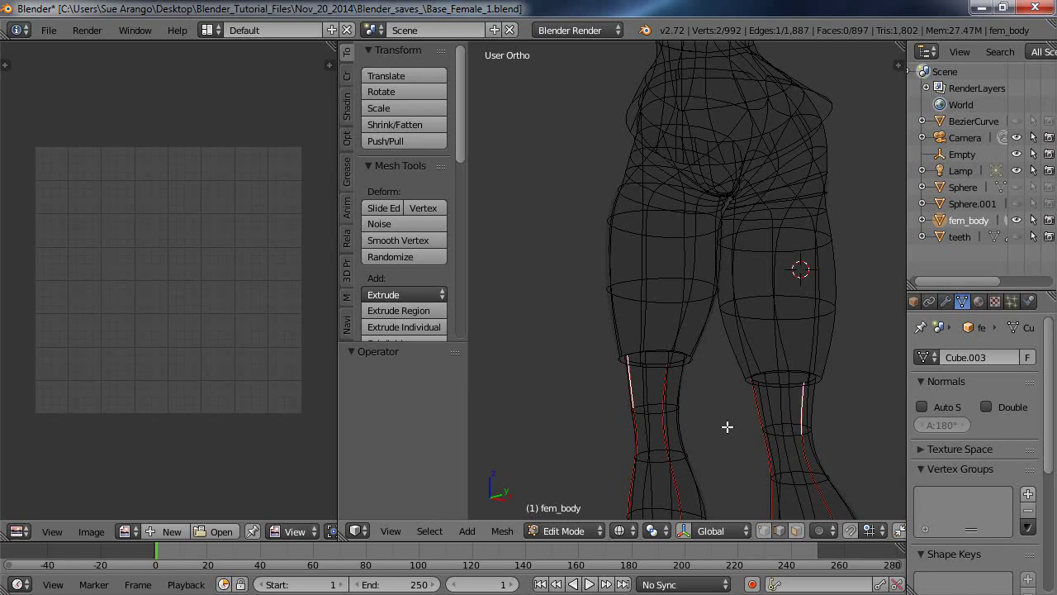
right_click(726, 426, "shift")
middle_click_drag(719, 405, 699, 424)
scroll(699, 424, "down", 5)
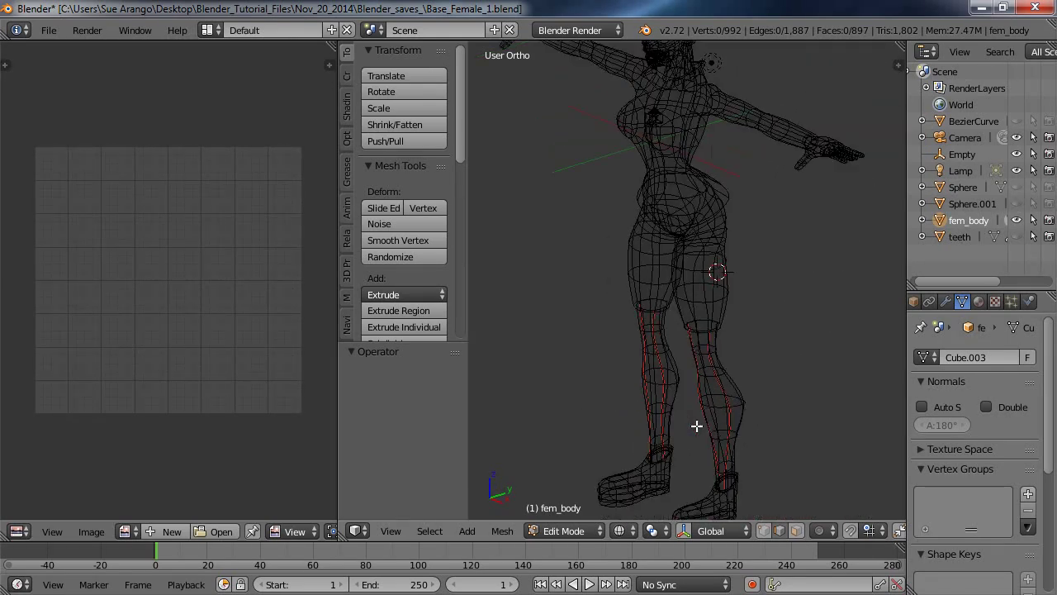
middle_click_drag(809, 424, 804, 401)
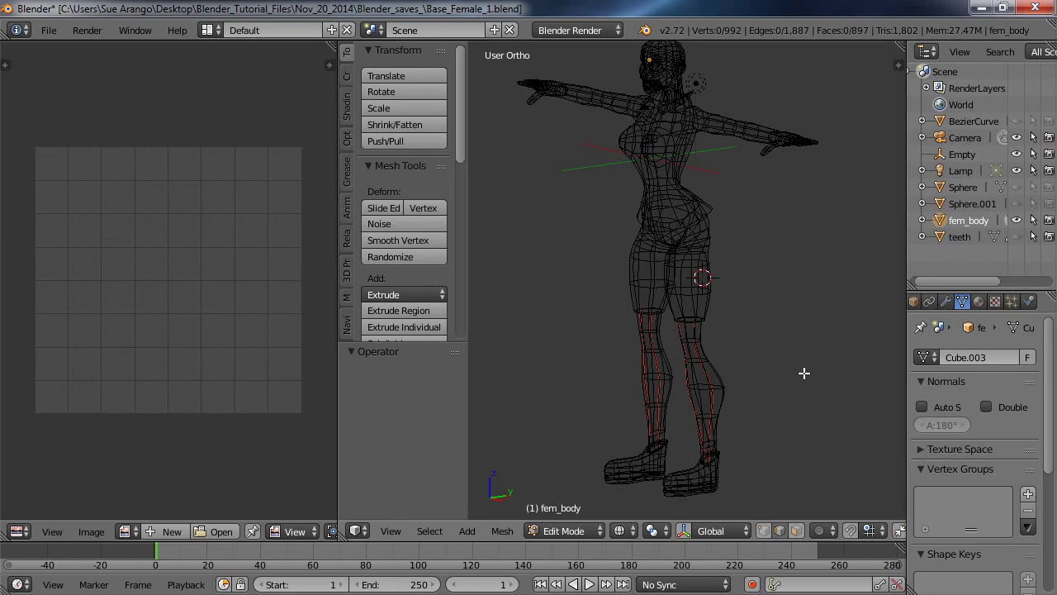
middle_click_drag(804, 373, 829, 374)
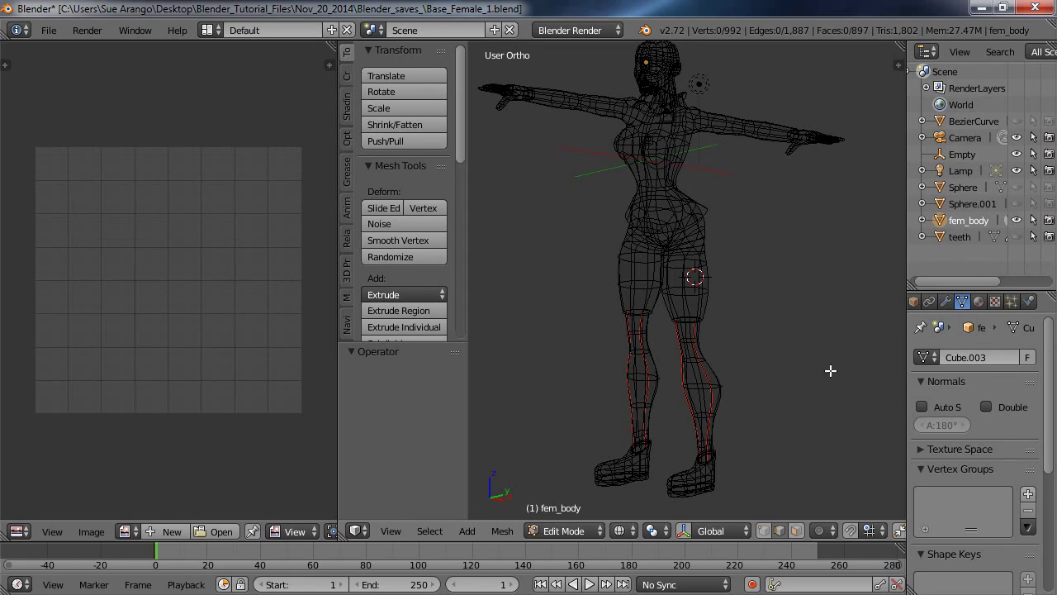
mouse_move(821, 359)
middle_mouse_down()
mouse_move(769, 366)
mouse_move(587, 342)
mouse_move(812, 370)
middle_mouse_up()
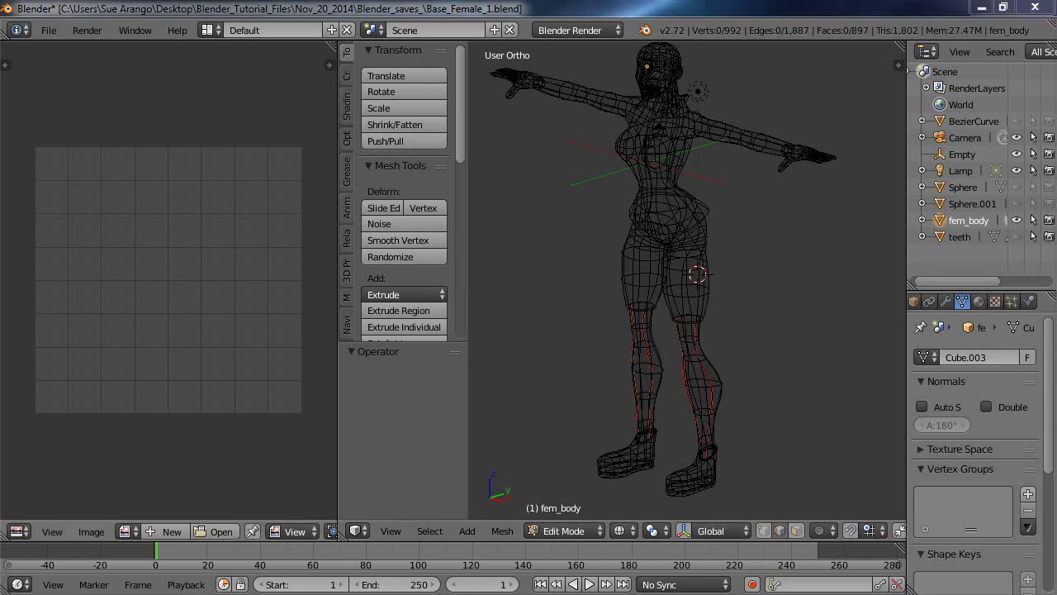
mouse_move(763, 352)
middle_mouse_down()
mouse_move(751, 333)
mouse_move(783, 333)
mouse_move(762, 350)
mouse_move(722, 349)
mouse_move(766, 348)
middle_mouse_up()
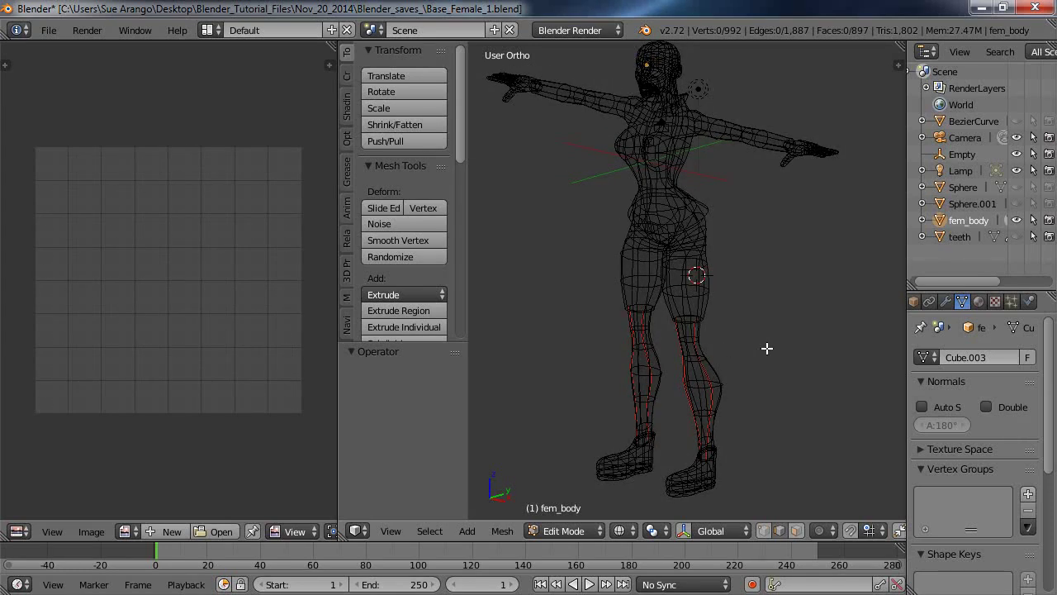
- Frame the legs, turn off Limit selection to visible, and switch to Solid shading
scroll(766, 348, "up", 2)
middle_click_drag(767, 347, 725, 203, "shift")
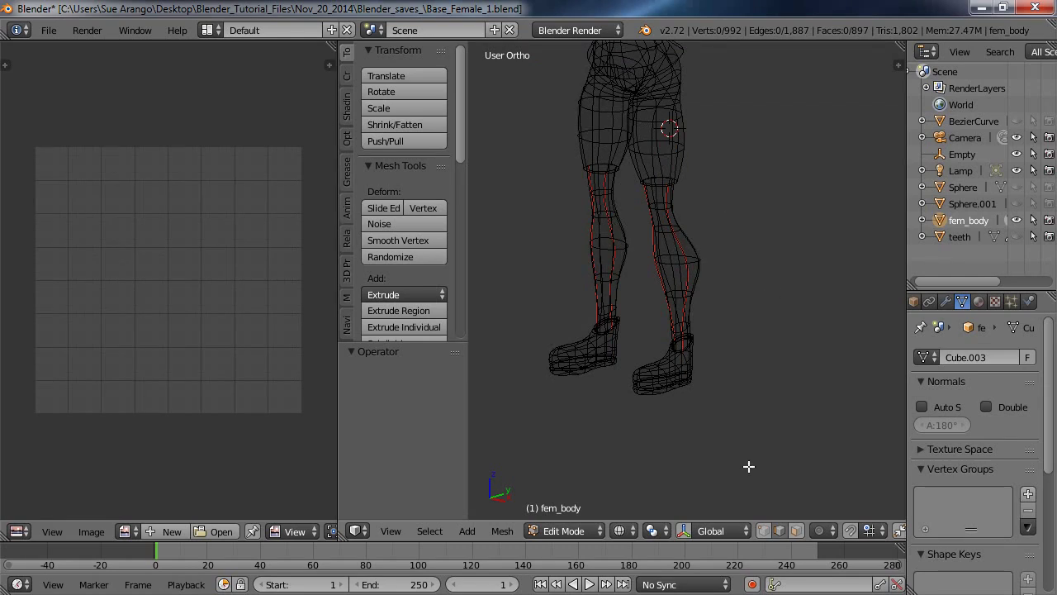
left_click(797, 533)
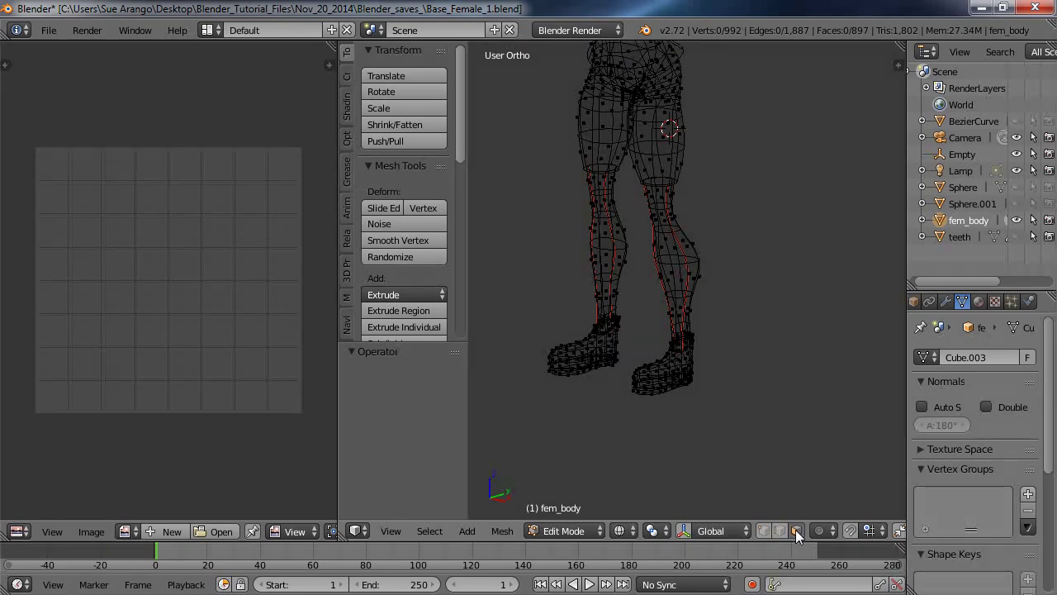
left_click(635, 531)
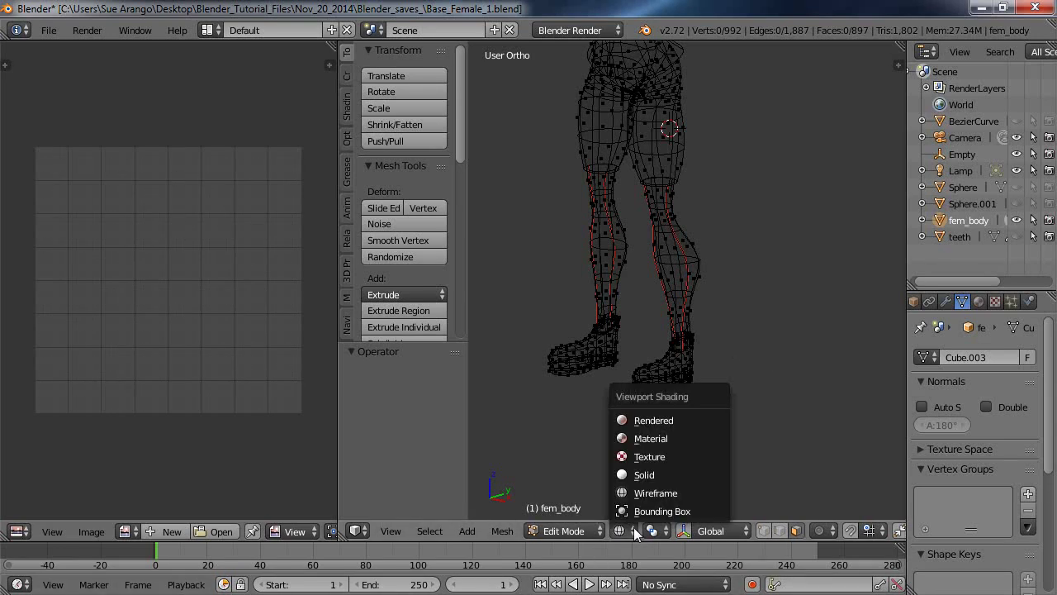
left_click(661, 476)
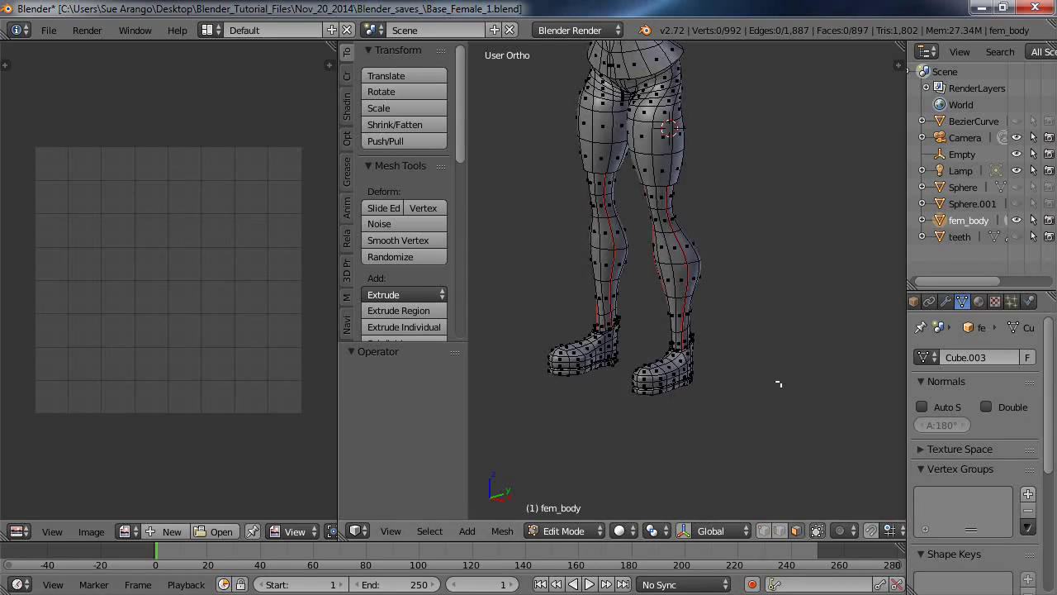
- Select the seam-bounded lower-leg region from one face with Ctrl+L and inspect it
right_click(678, 276)
key("ctrl+l")
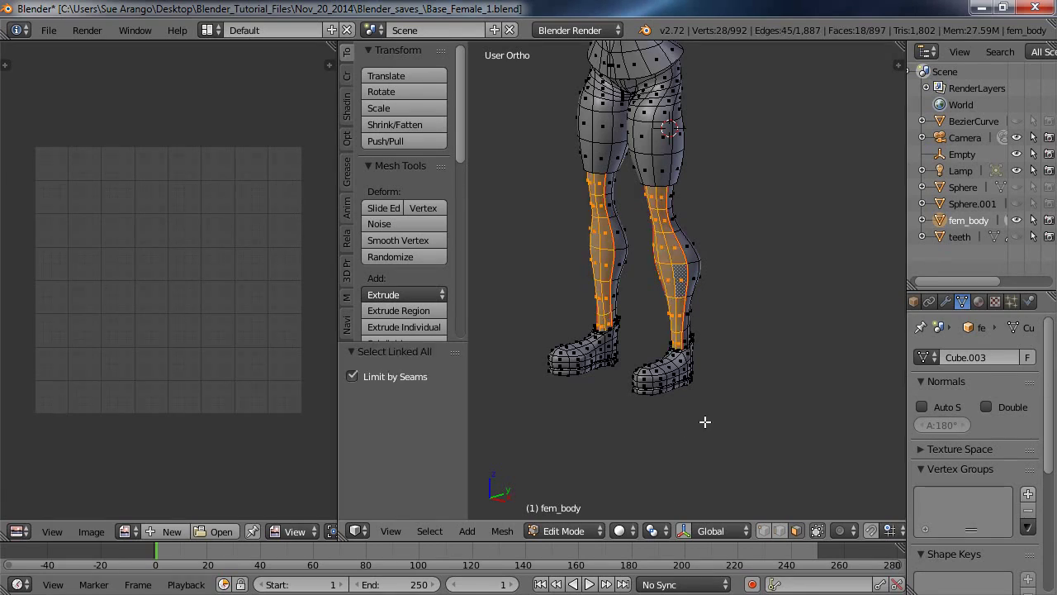
middle_click_drag(713, 416, 622, 309)
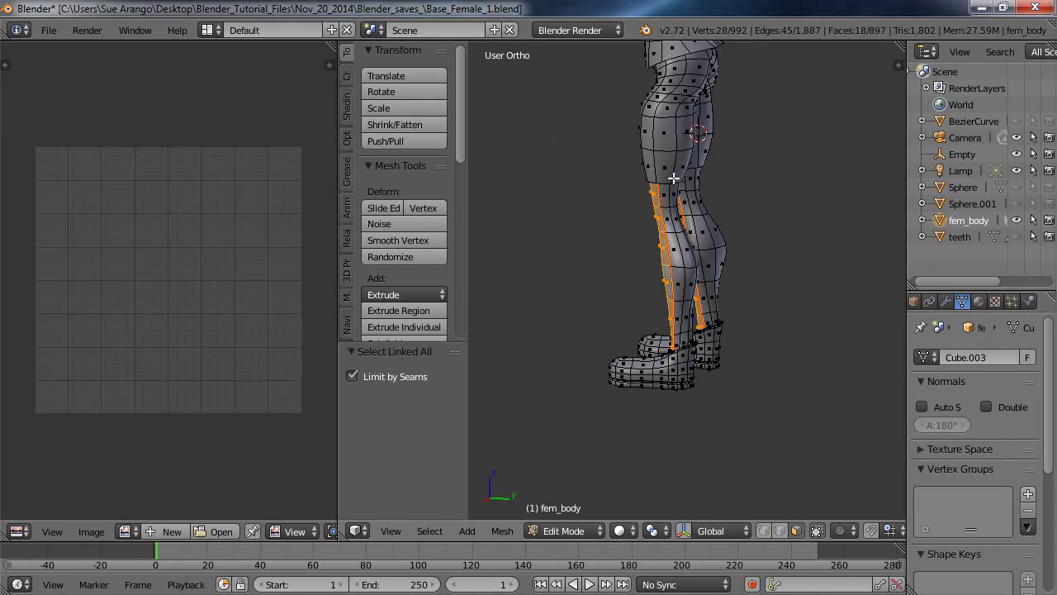
middle_click_drag(614, 436, 790, 435)
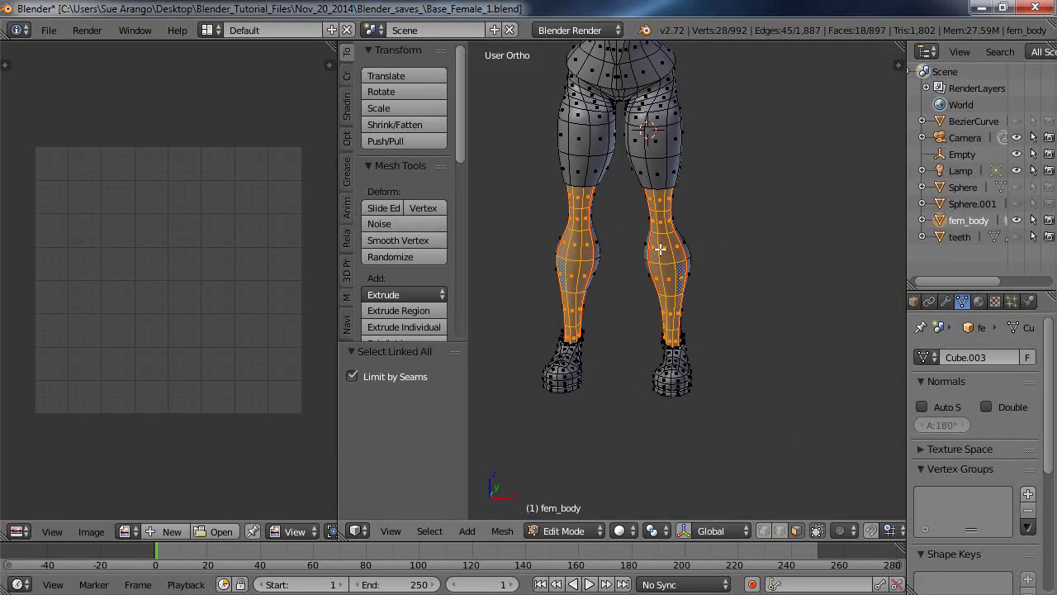
middle_click_drag(752, 373, 625, 382)
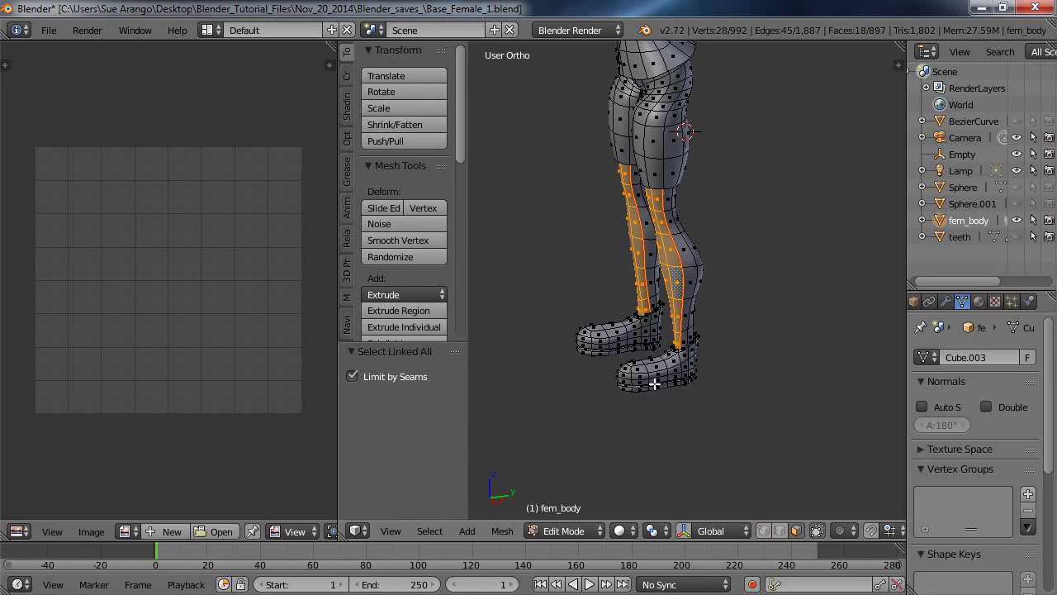
middle_click_drag(760, 389, 630, 384)
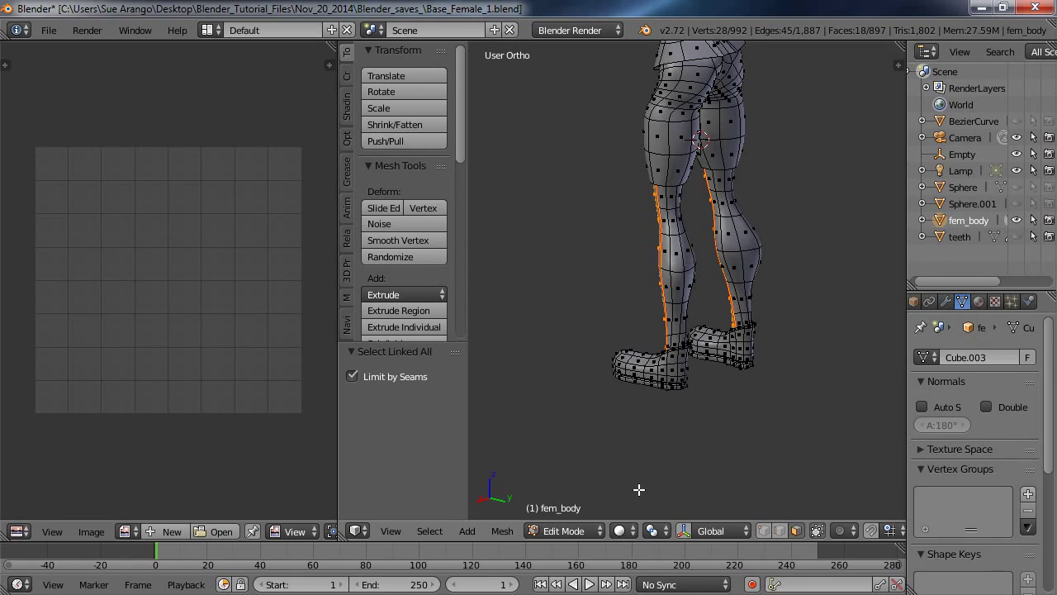
- Select the seam-bounded thigh and hip island from a single thigh face
key("a")
right_click(677, 136)
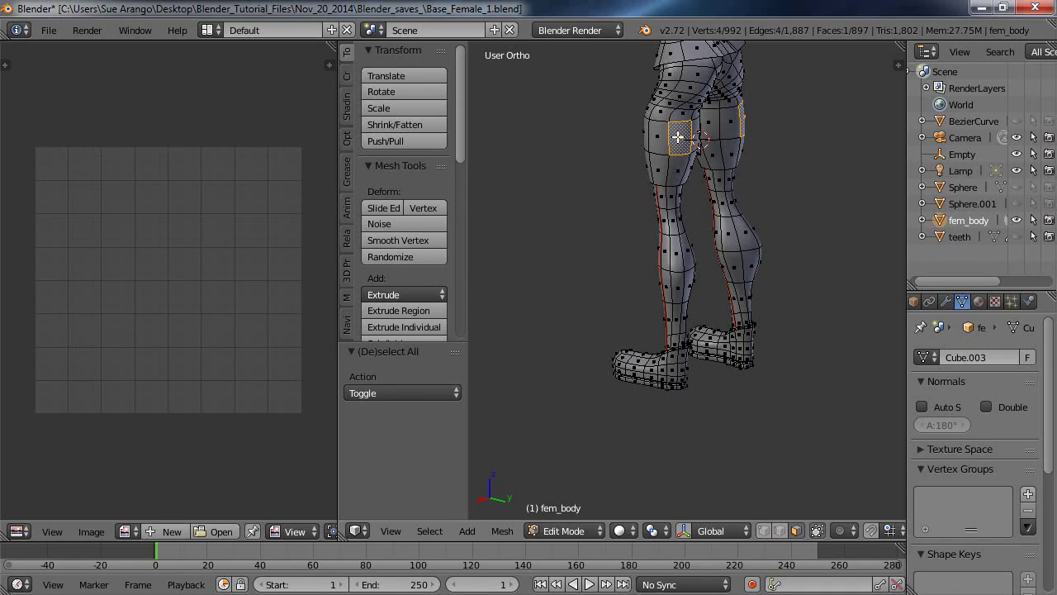
key("ctrl+l")
middle_click_drag(587, 463, 748, 454)
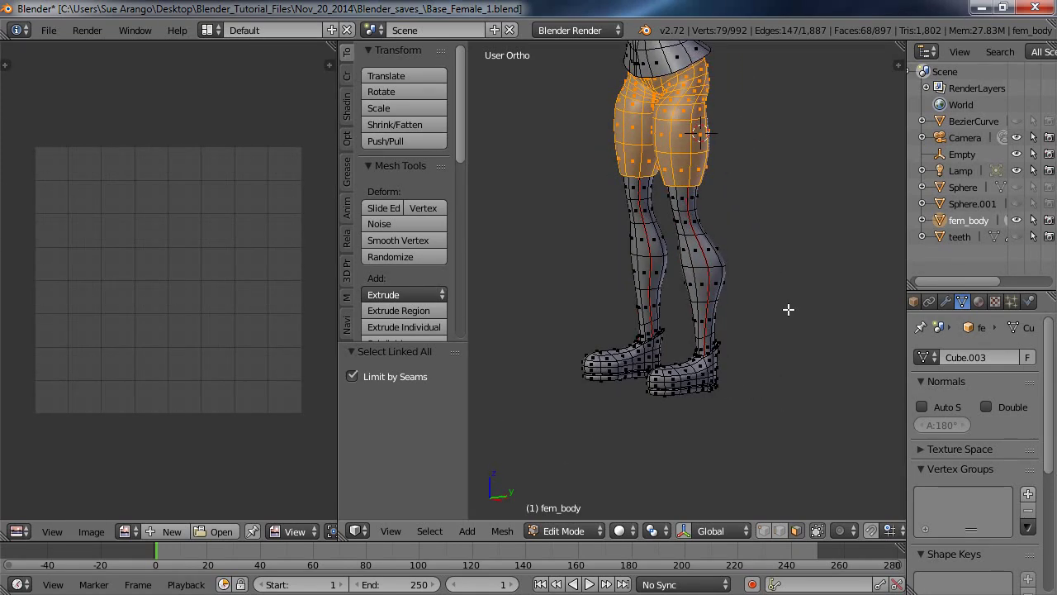
- Mark seams on an edge loop up the front of each thigh toward the hips
key("a")
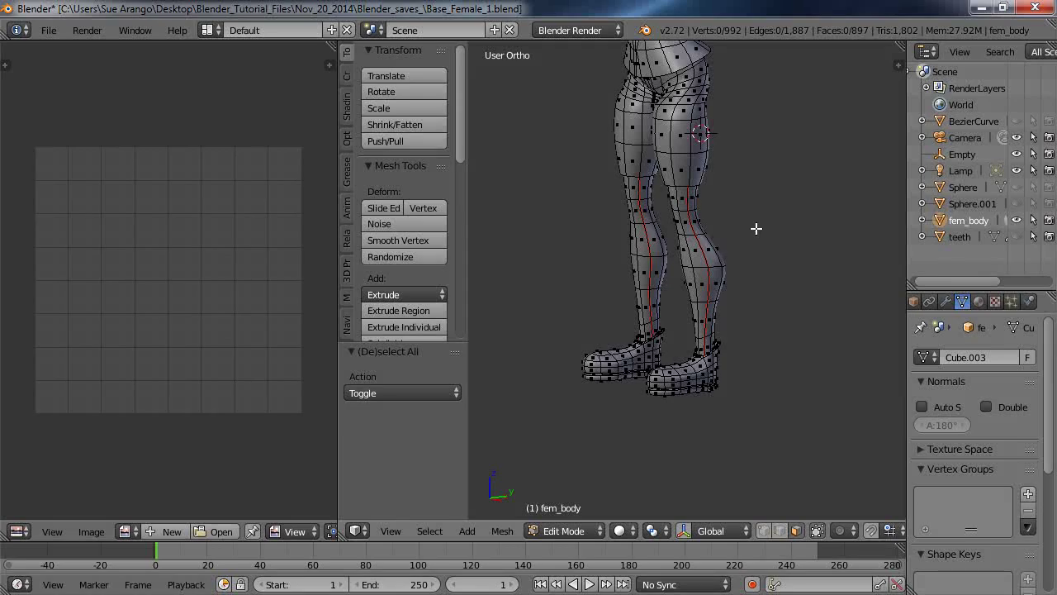
left_click(781, 530)
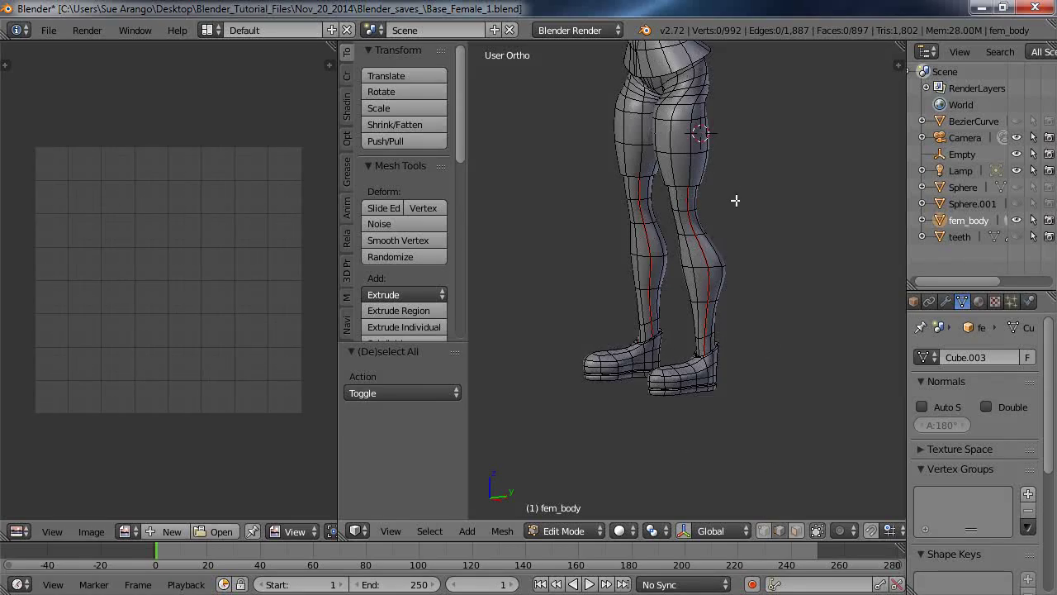
right_click(690, 171, "alt")
middle_click_drag(765, 226, 524, 195)
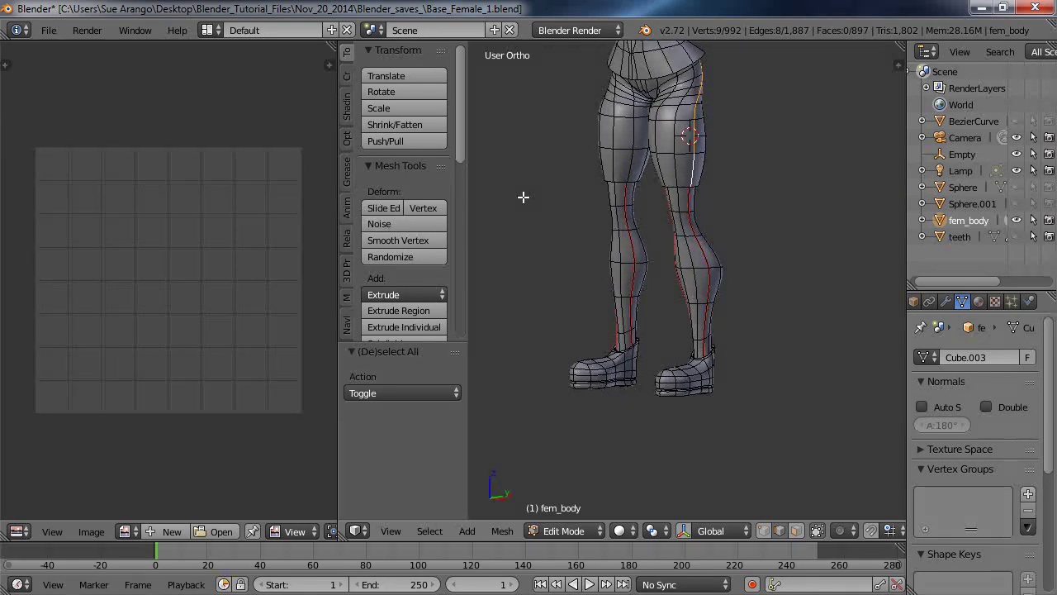
left_click(642, 169, "alt+shift")
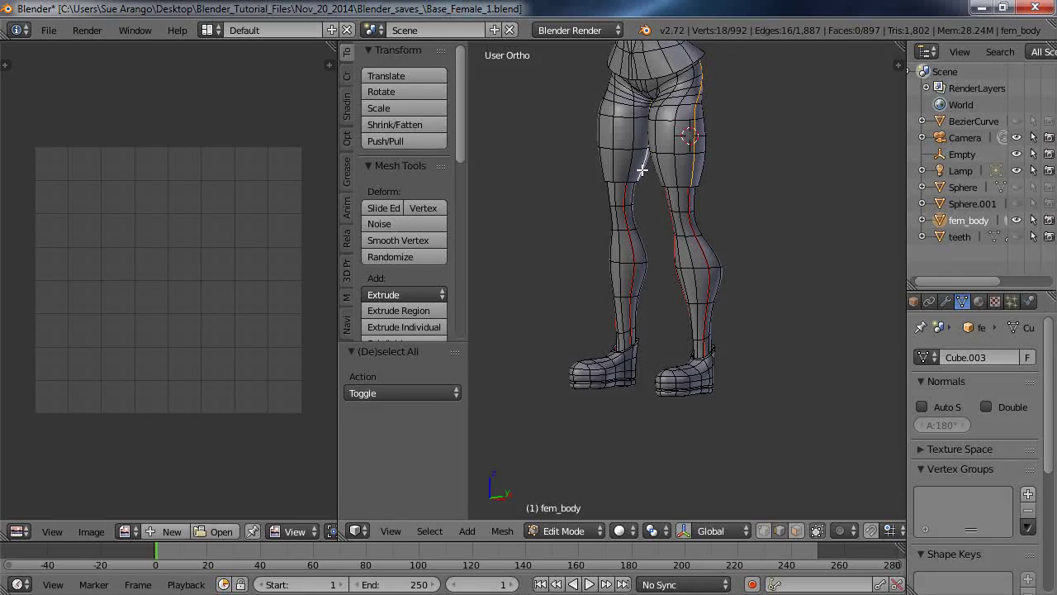
middle_click_drag(647, 189, 593, 190)
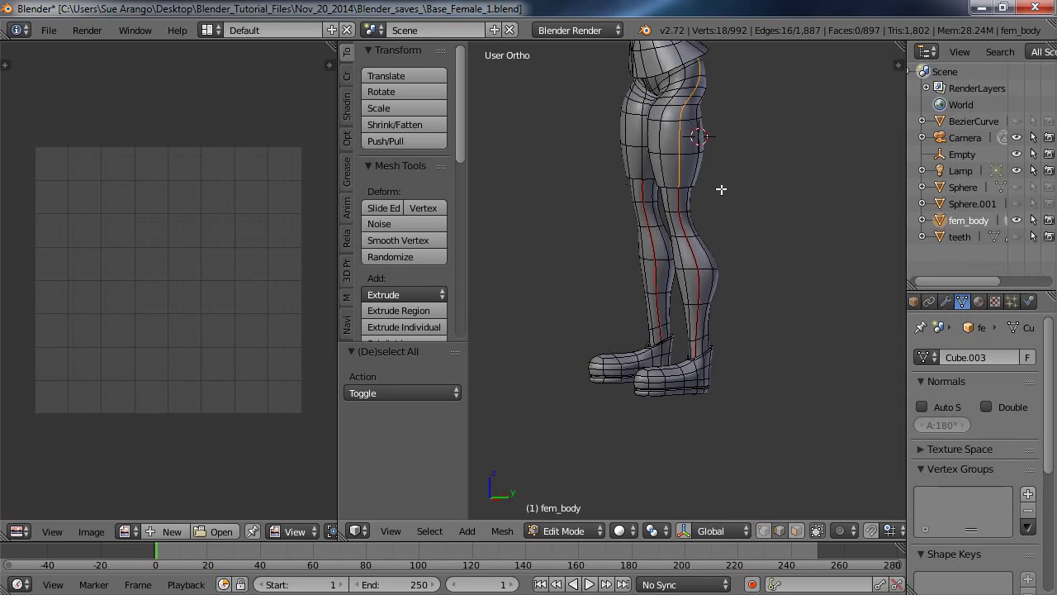
key("ctrl+e")
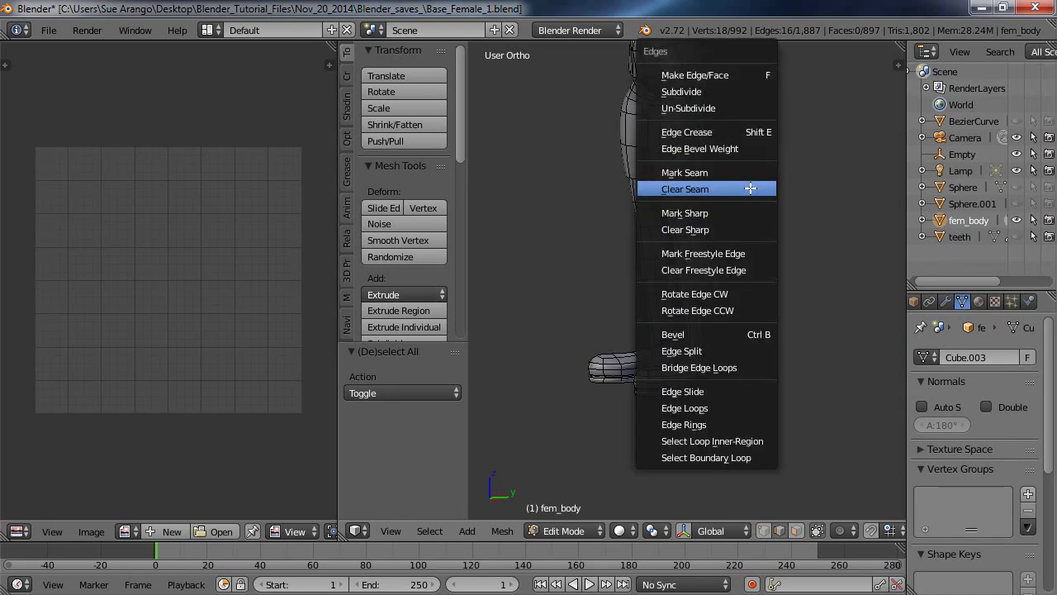
left_click(738, 172)
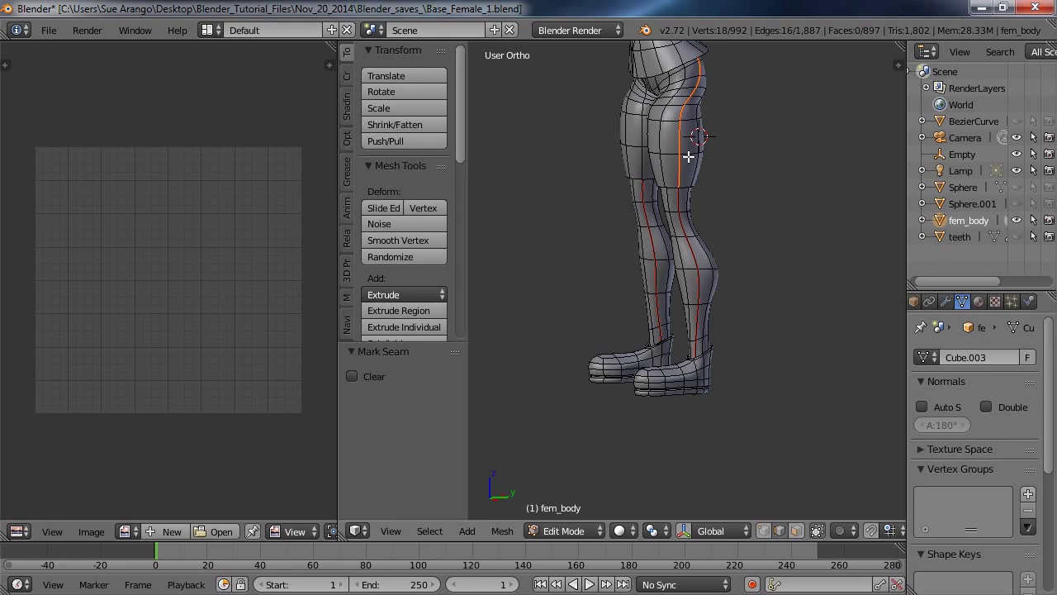
key("a")
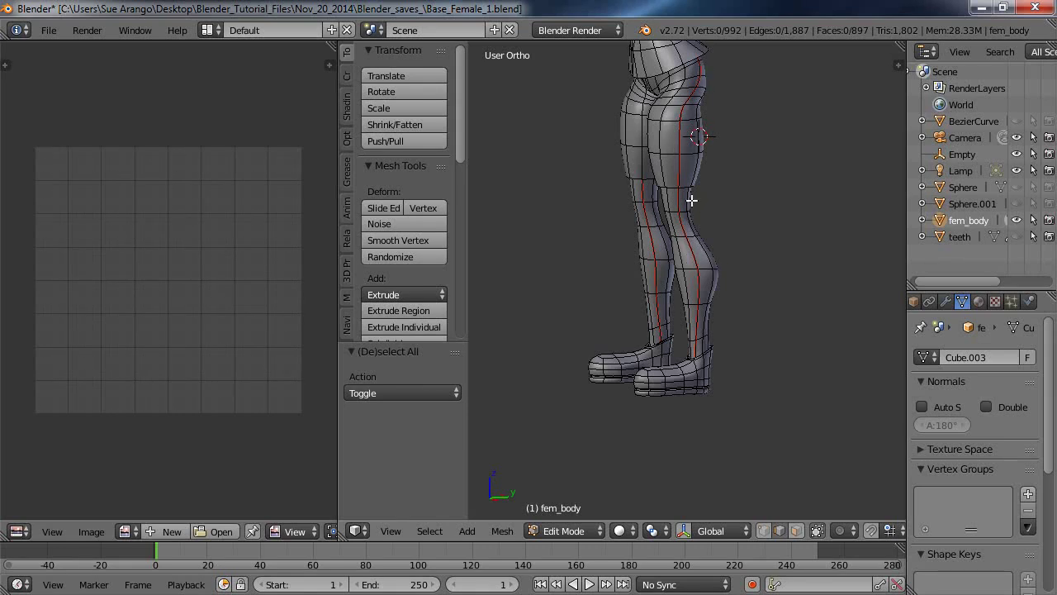
- In face select, pick a thigh face and select its linked hip-and-thigh island, then deselect
left_click(797, 530)
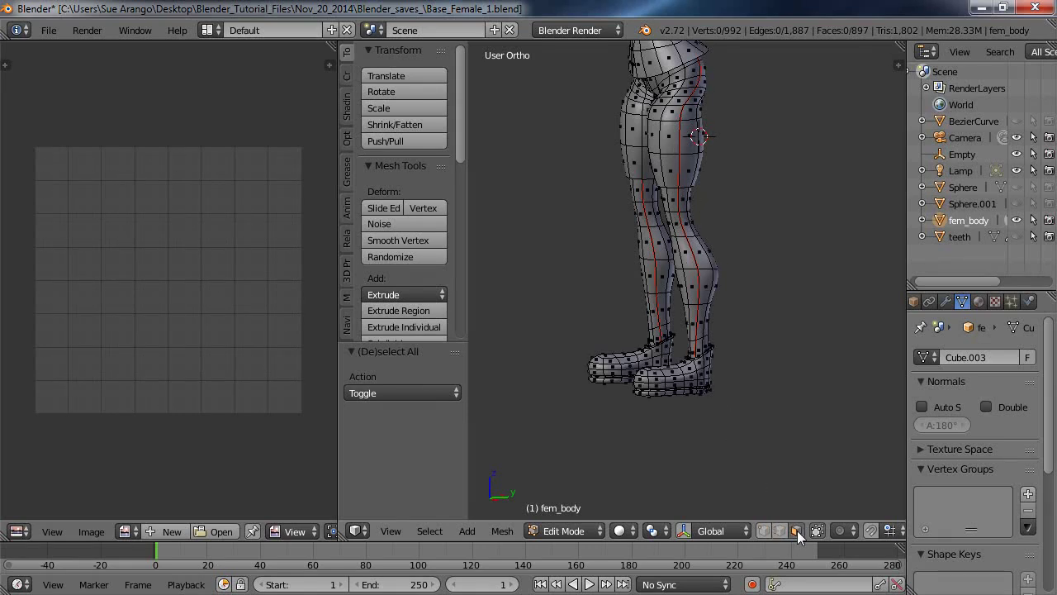
right_click(668, 138)
middle_click_drag(667, 138, 797, 194)
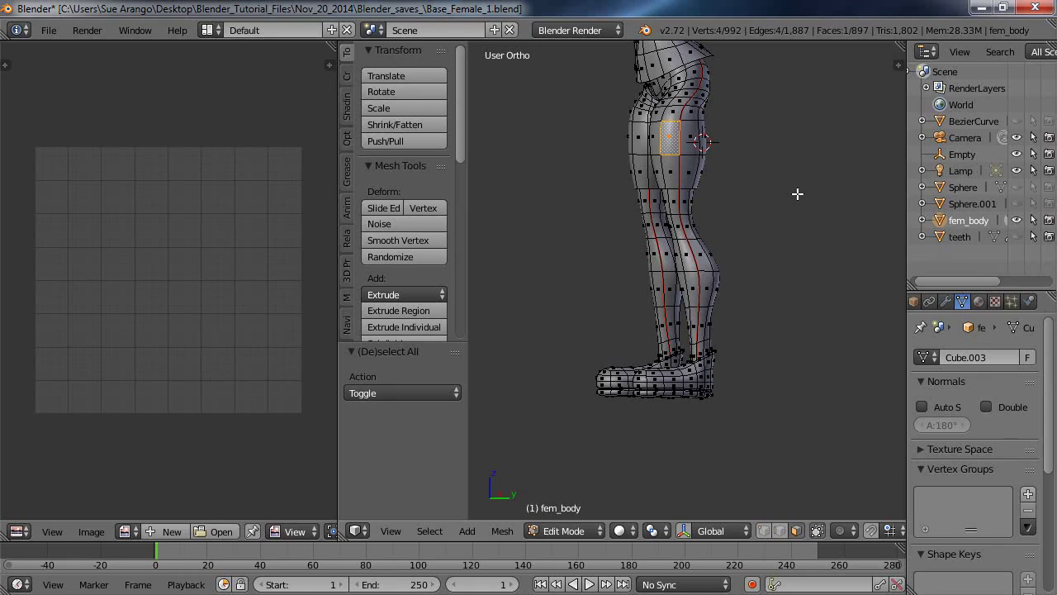
key("ctrl+l")
middle_click_drag(536, 402, 900, 402)
middle_click_drag(388, 419, 607, 446)
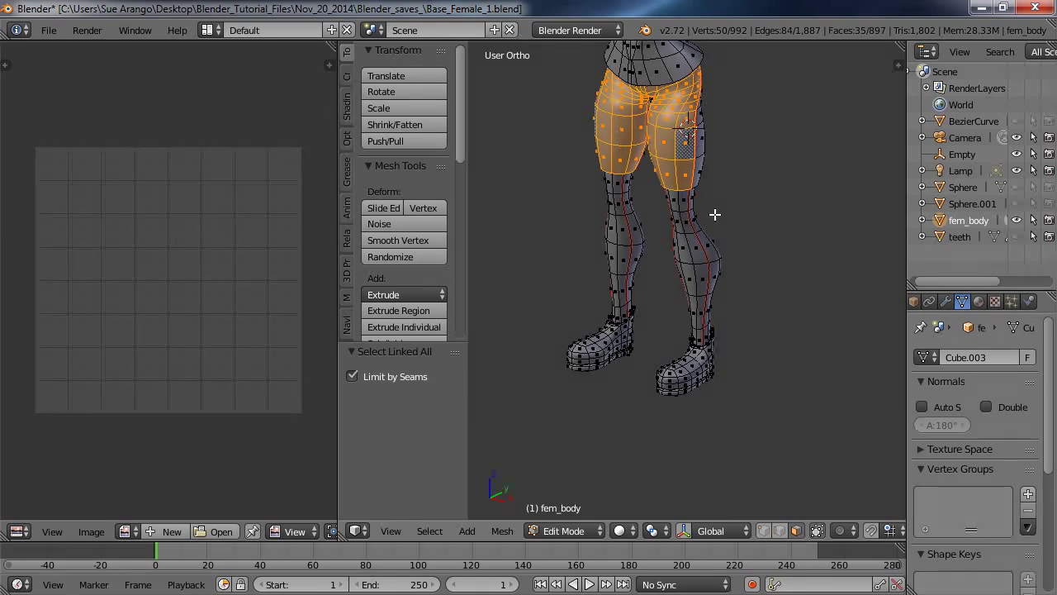
key("a")
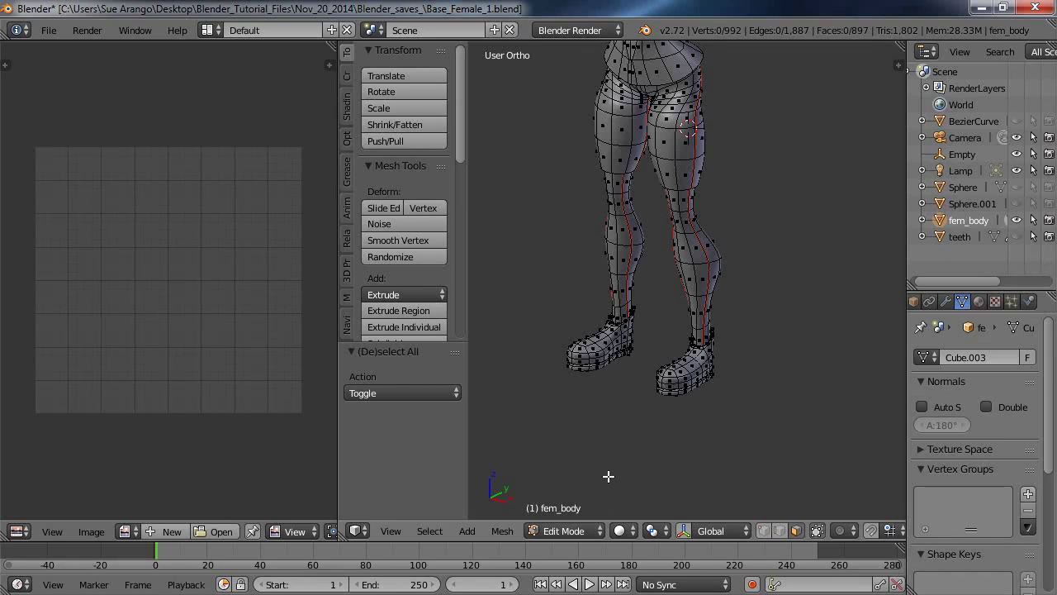
left_click(635, 530)
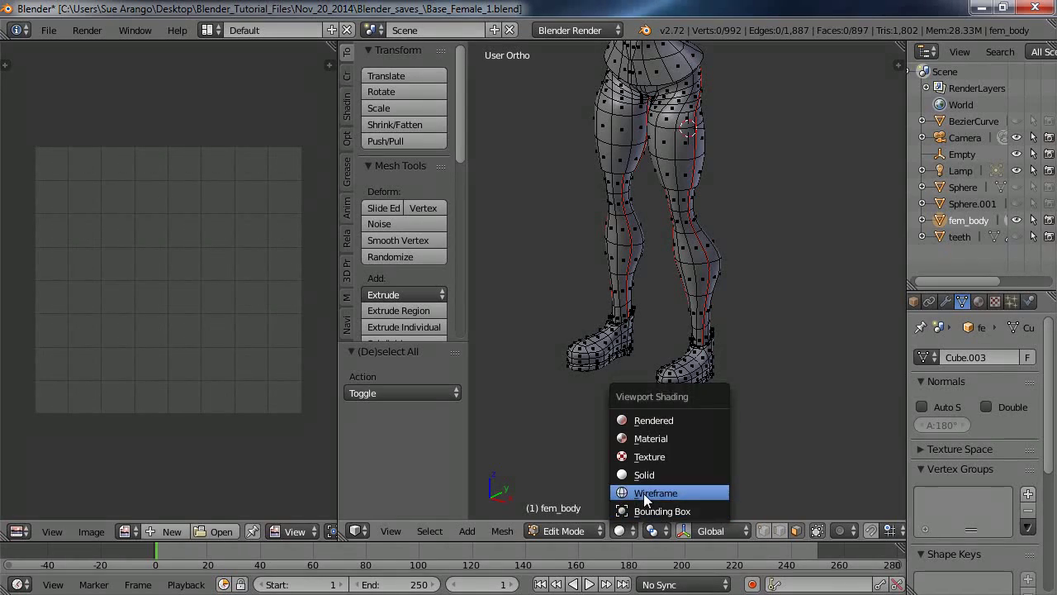
- Switch to Wireframe shading and orbit the legs to check the front and back seams
left_click(652, 493)
scroll(722, 328, "up", 3)
middle_click_drag(719, 283, 698, 388)
middle_click_drag(596, 130, 725, 231)
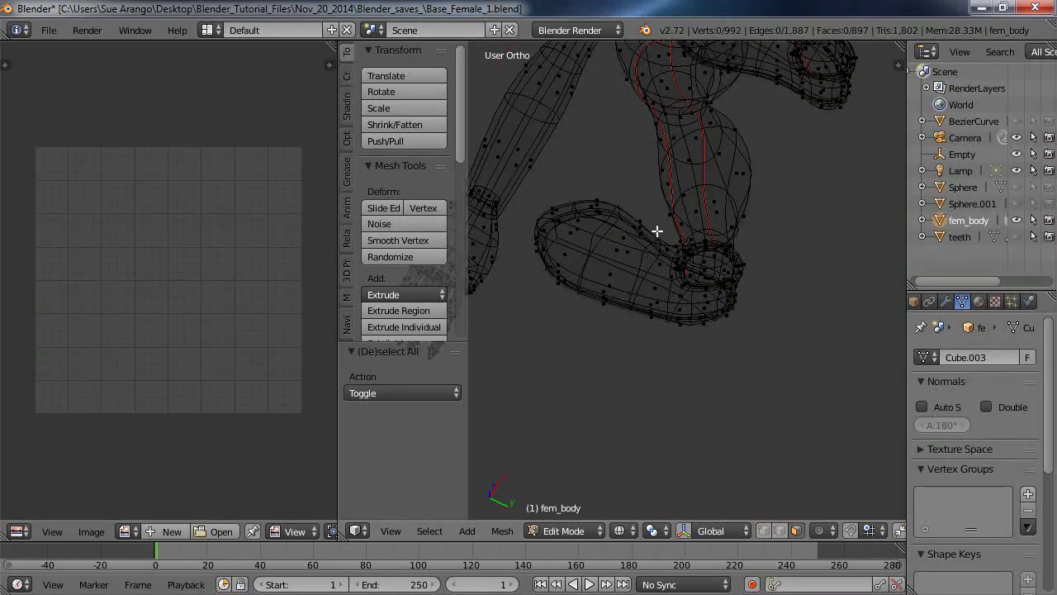
middle_click_drag(612, 377, 596, 432)
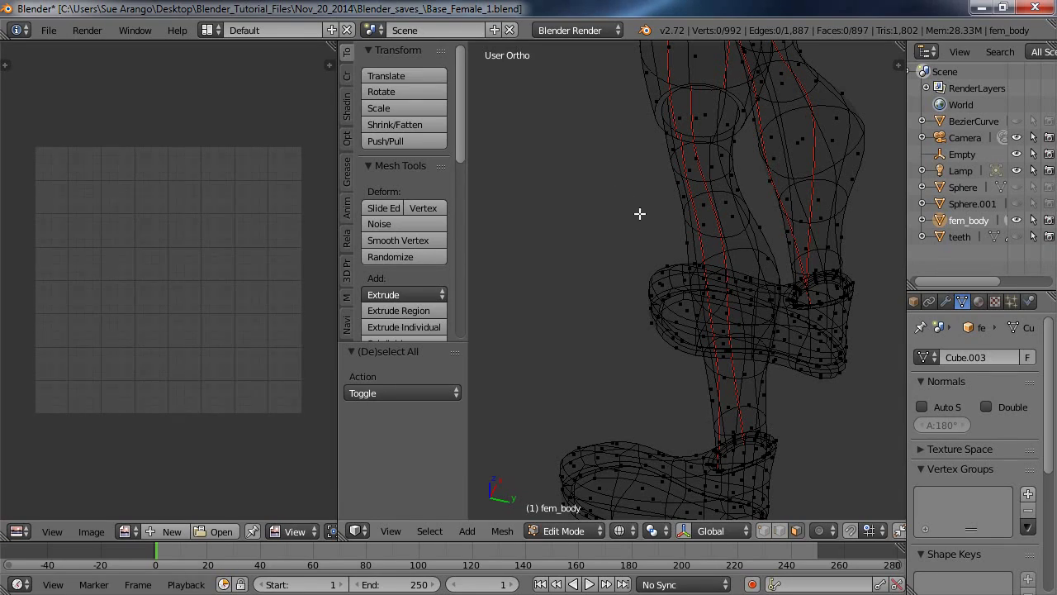
middle_click_drag(643, 209, 716, 290)
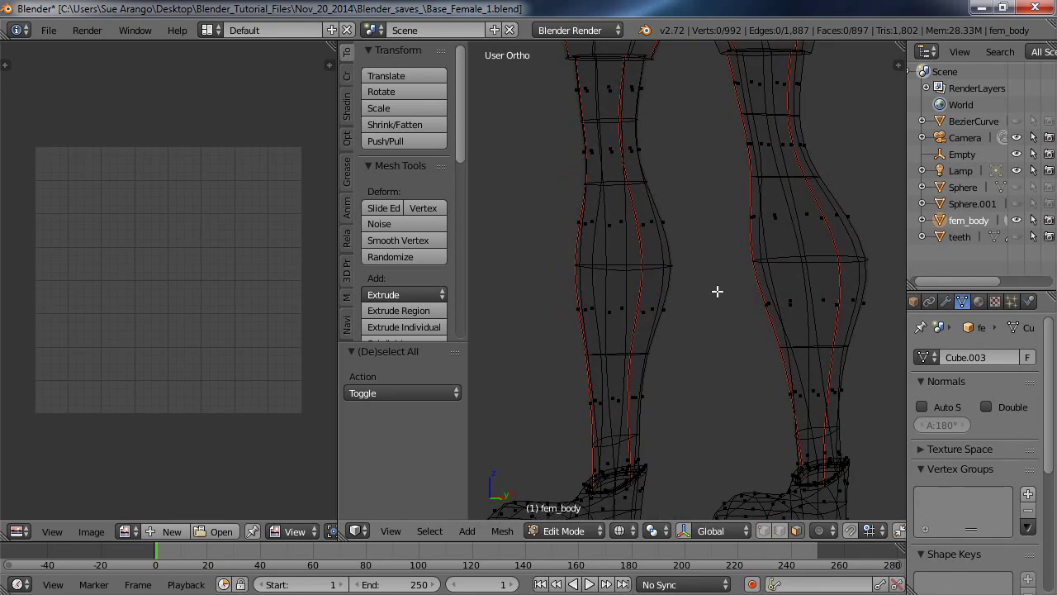
scroll(717, 290, "down", 3)
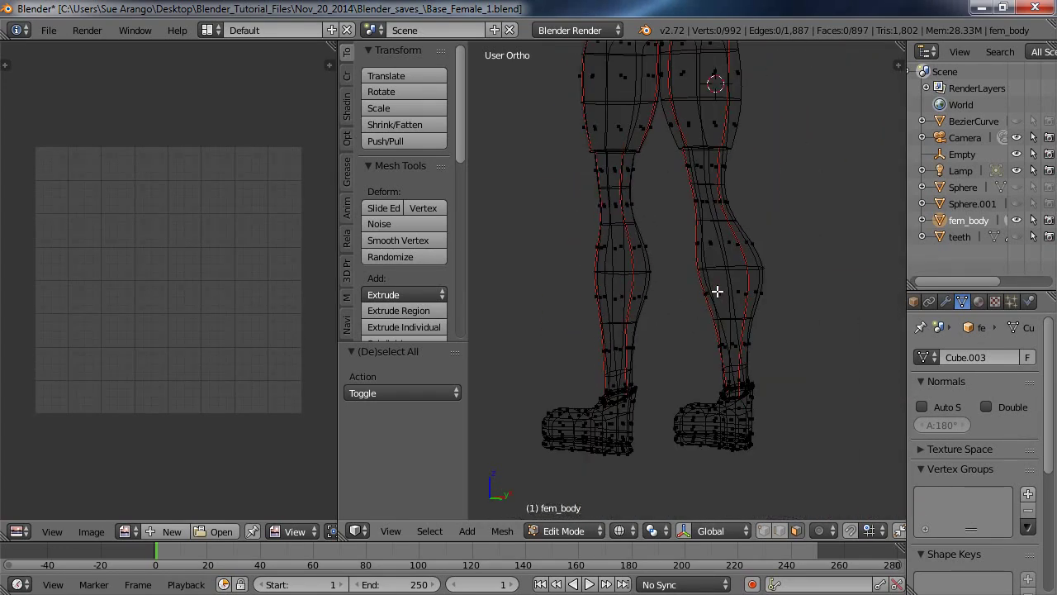
scroll(696, 180, "up", 4)
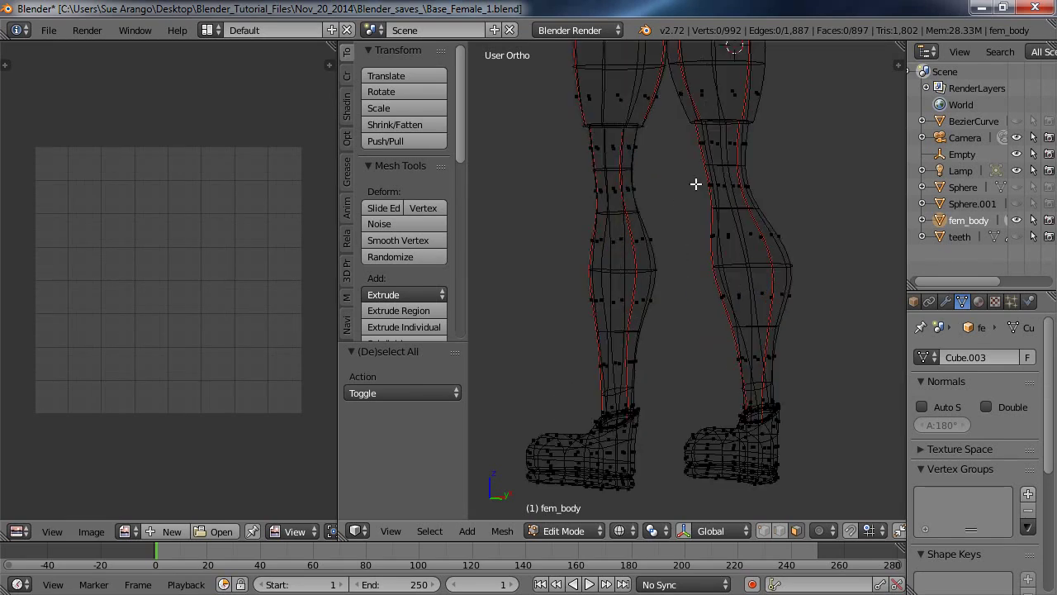
middle_click_drag(696, 184, 640, 88)
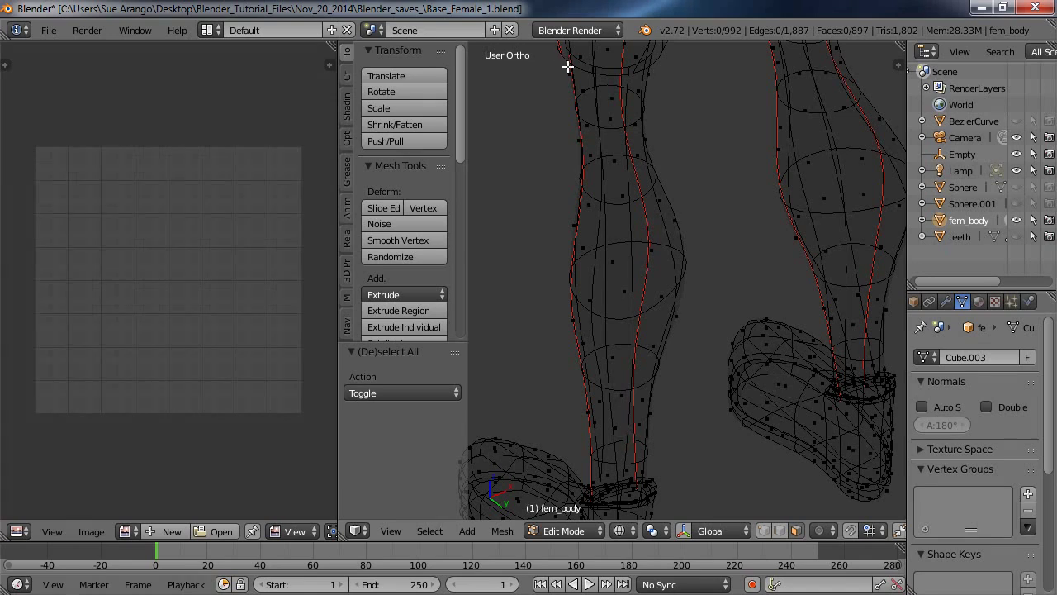
middle_click_drag(614, 91, 638, 158)
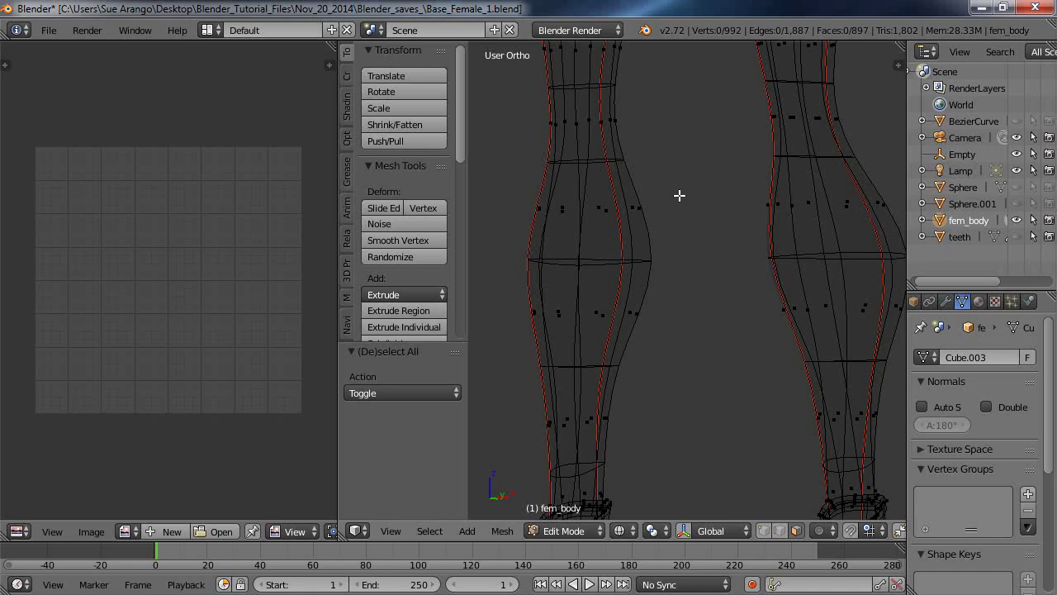
scroll(694, 174, "down", 2)
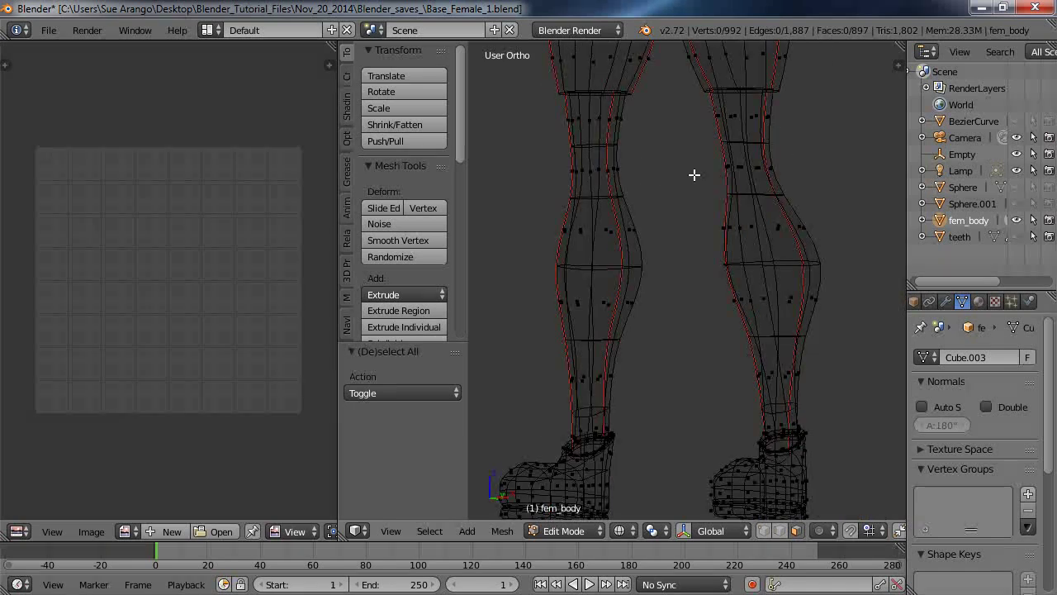
scroll(694, 175, "down", 2)
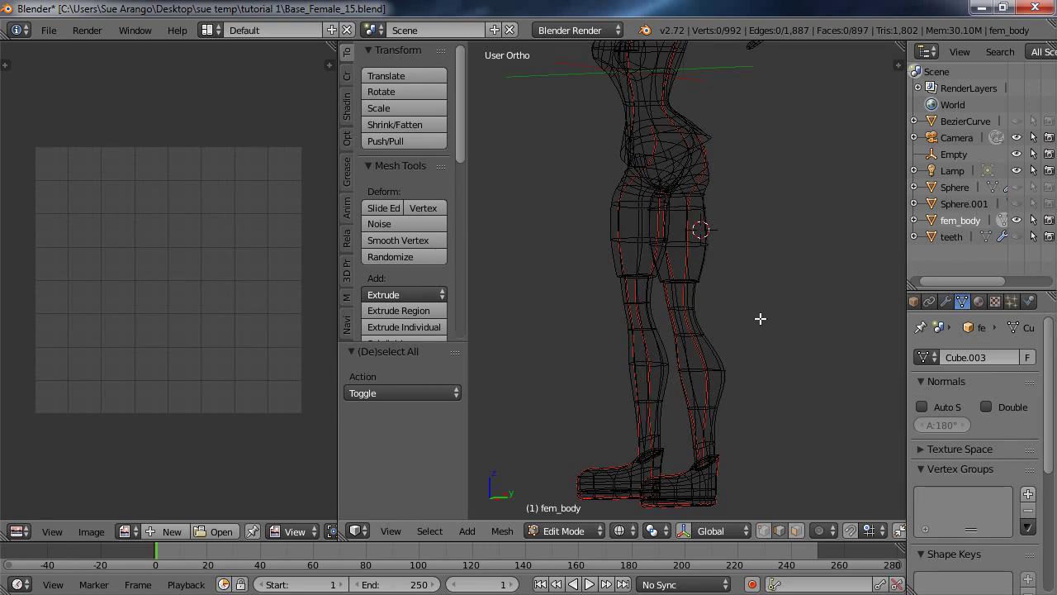
- Orbit and zoom from the whole body down to the hand and forearm
scroll(780, 233, "down", 2)
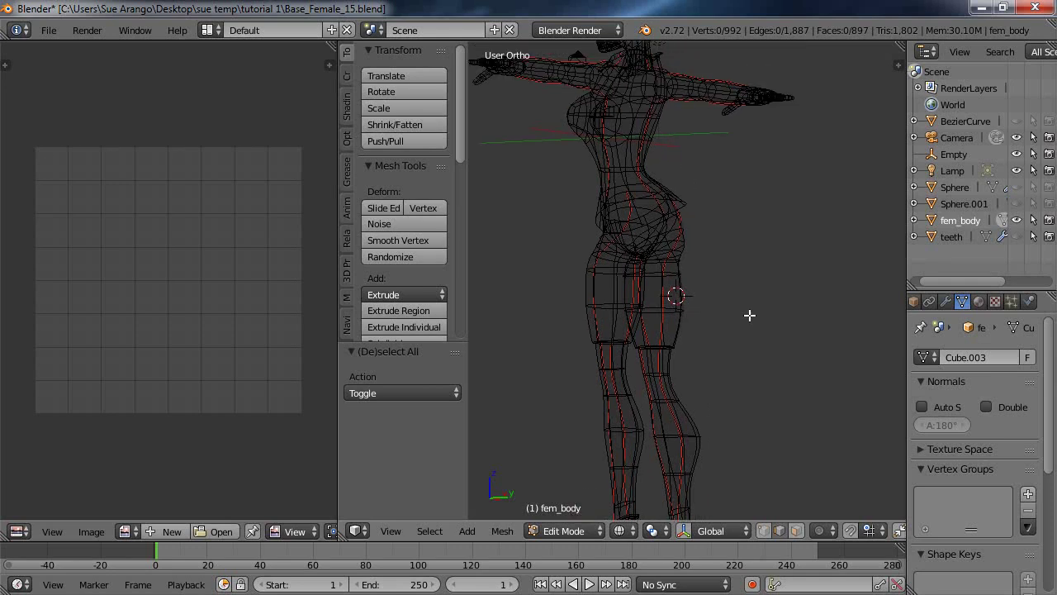
middle_click_drag(748, 314, 738, 351)
middle_click_drag(767, 316, 755, 66)
scroll(672, 385, "up", 3)
scroll(657, 339, "up", 2)
middle_click_drag(688, 295, 664, 384)
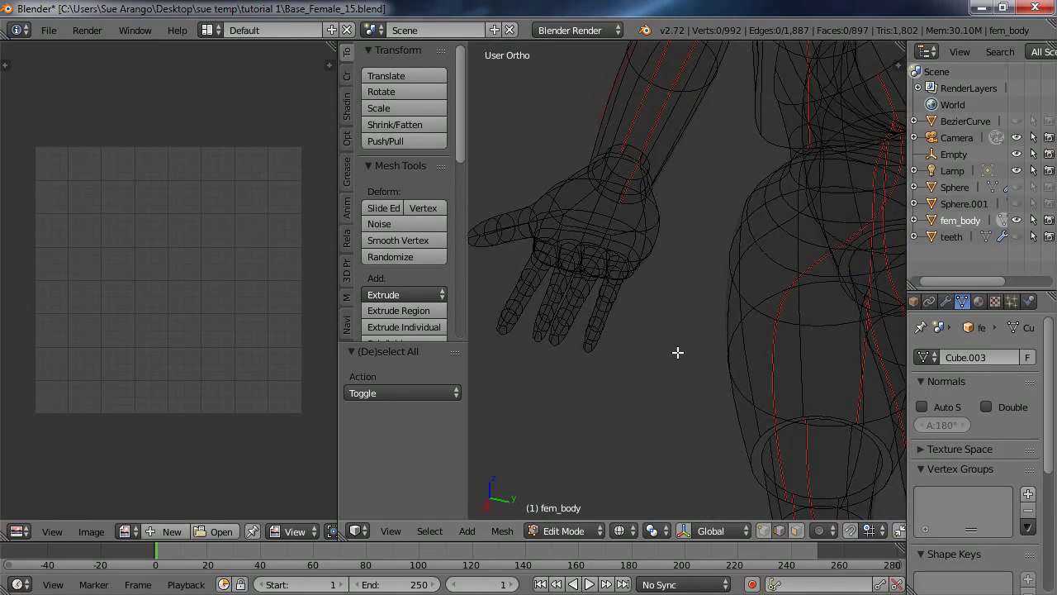
middle_click_drag(674, 331, 651, 295)
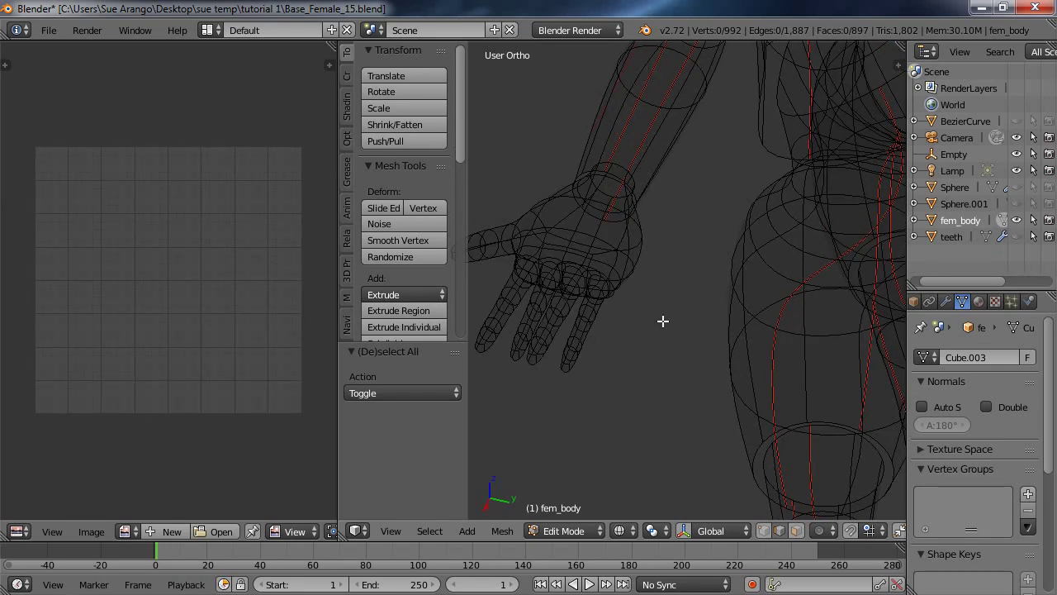
middle_click_drag(665, 311, 757, 333)
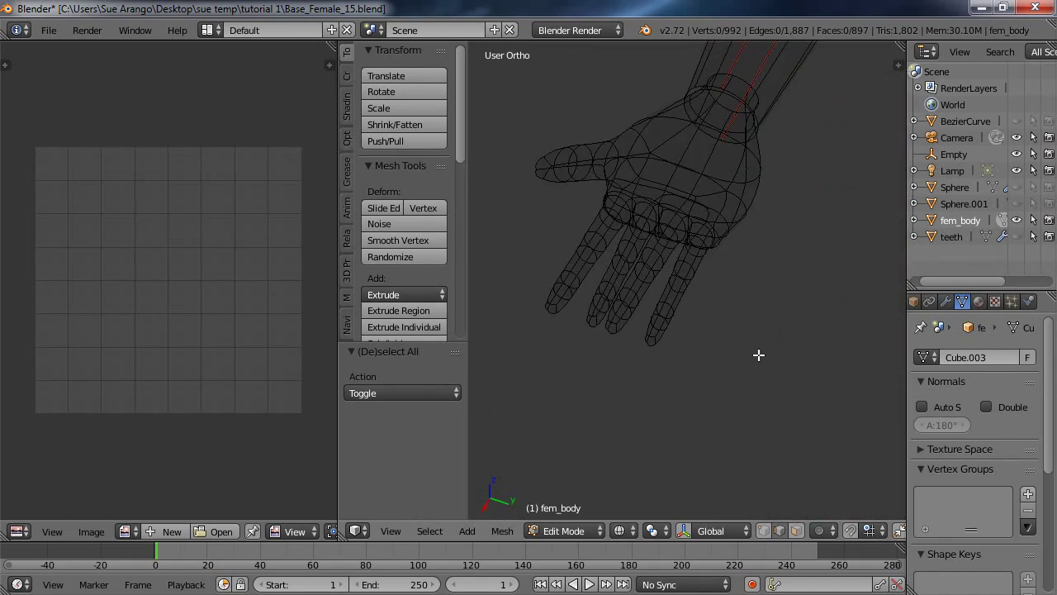
scroll(758, 355, "up", 4)
scroll(758, 354, "down", 1)
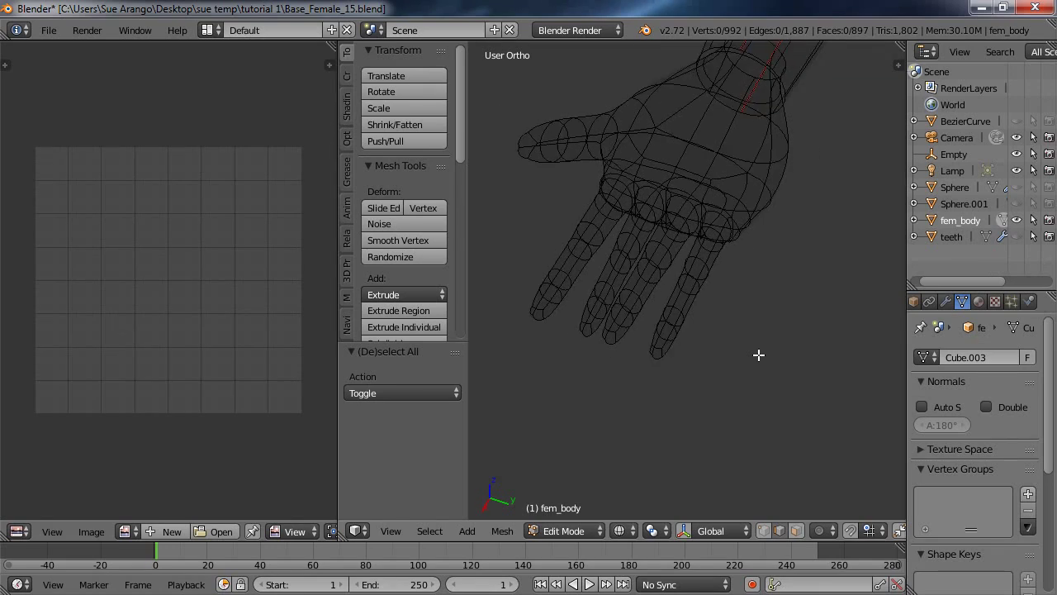
middle_click_drag(758, 355, 744, 412)
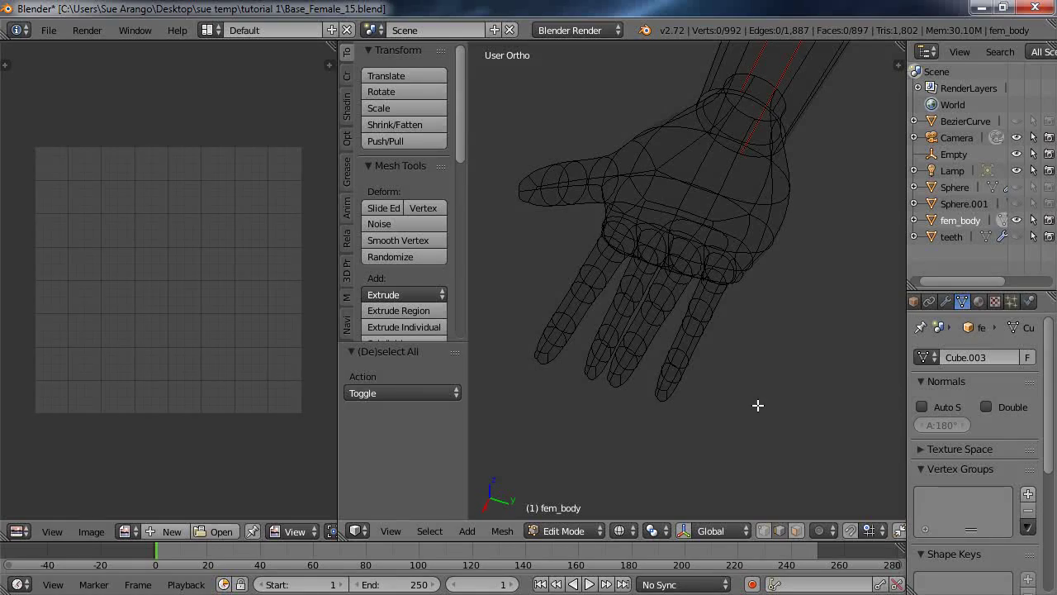
middle_click_drag(774, 416, 791, 497, "shift")
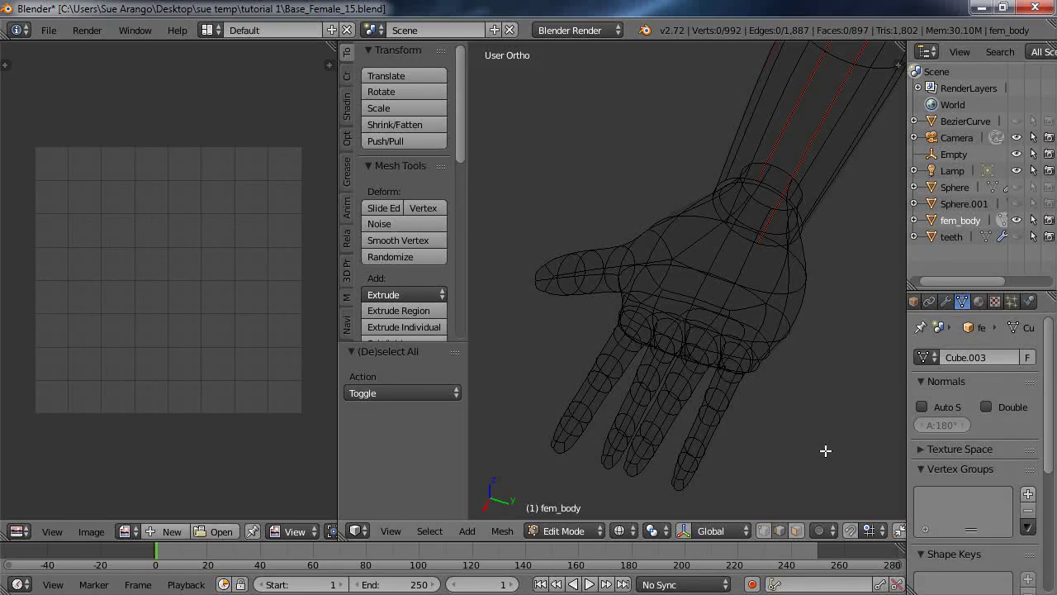
- Select a six-vertex run of edges along the back of the wrist
scroll(825, 450, "down", 5, "shift")
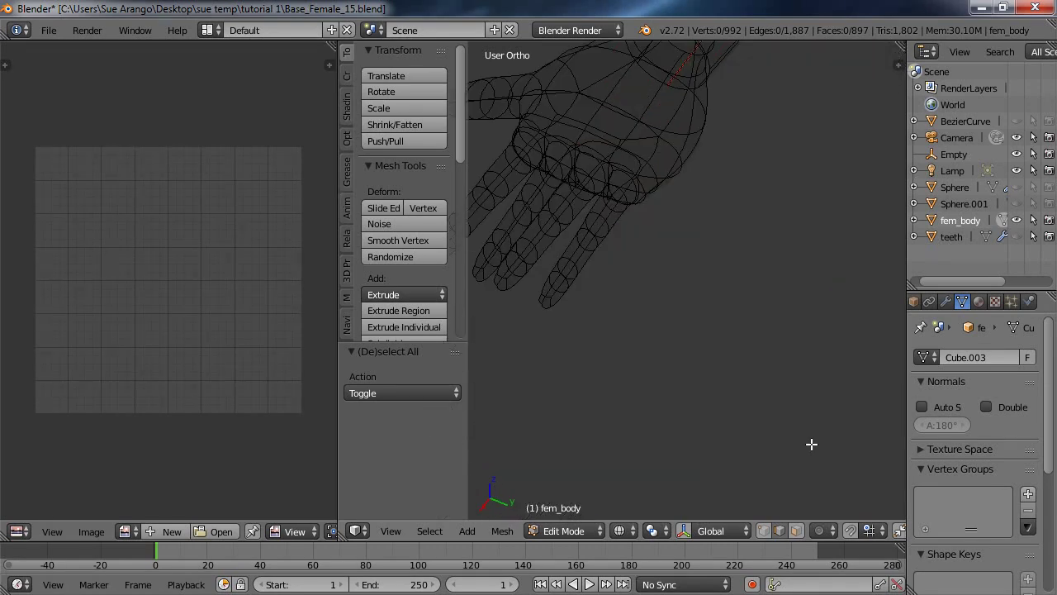
scroll(830, 443, "up", 3, "shift")
scroll(819, 450, "down", 4, "ctrl")
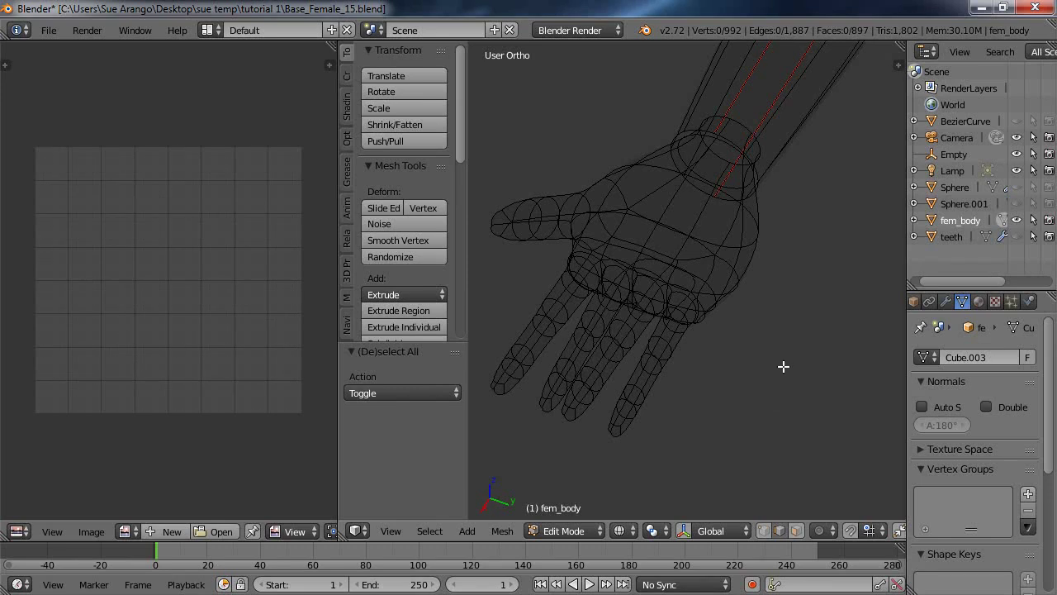
scroll(788, 365, "up", 3, "ctrl")
scroll(793, 363, "down", 2, "shift")
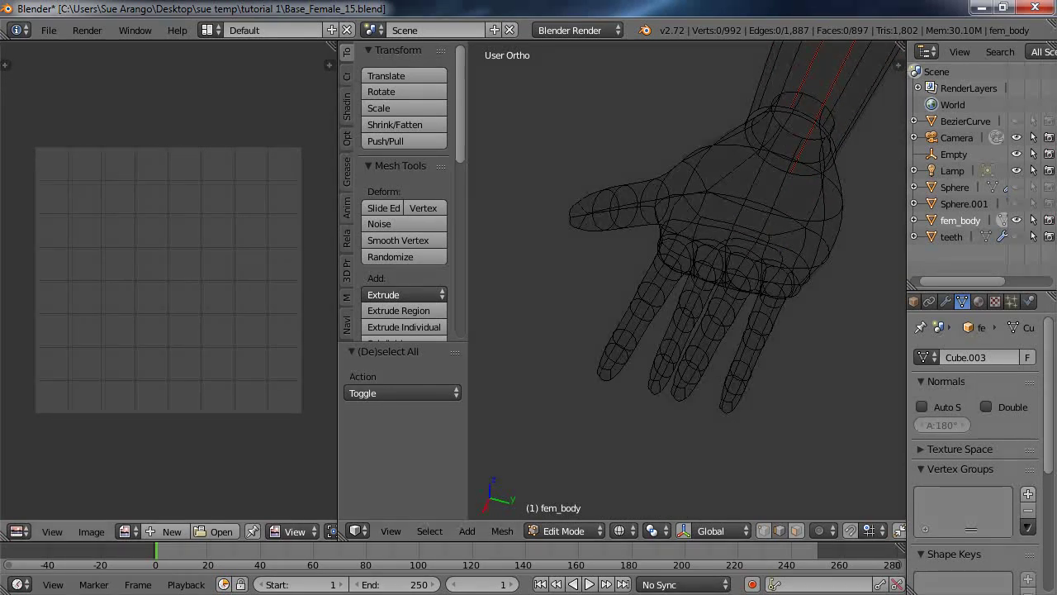
scroll(708, 415, "down", 3, "ctrl")
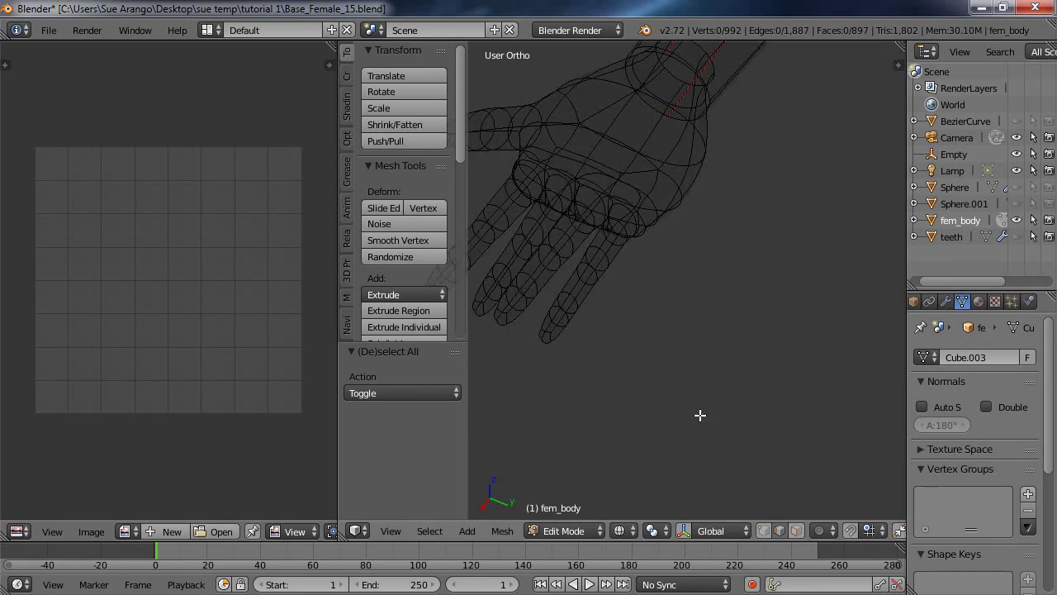
scroll(699, 415, "up", 3, "shift")
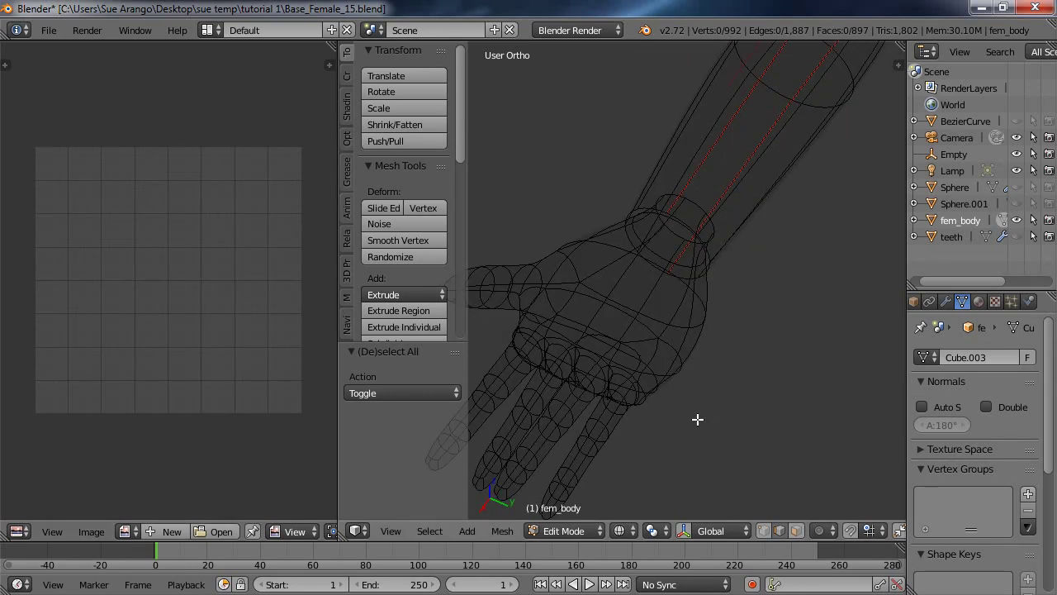
scroll(743, 417, "down", 2, "ctrl")
scroll(744, 417, "down", 3, "shift")
scroll(741, 418, "up", 3, "shift")
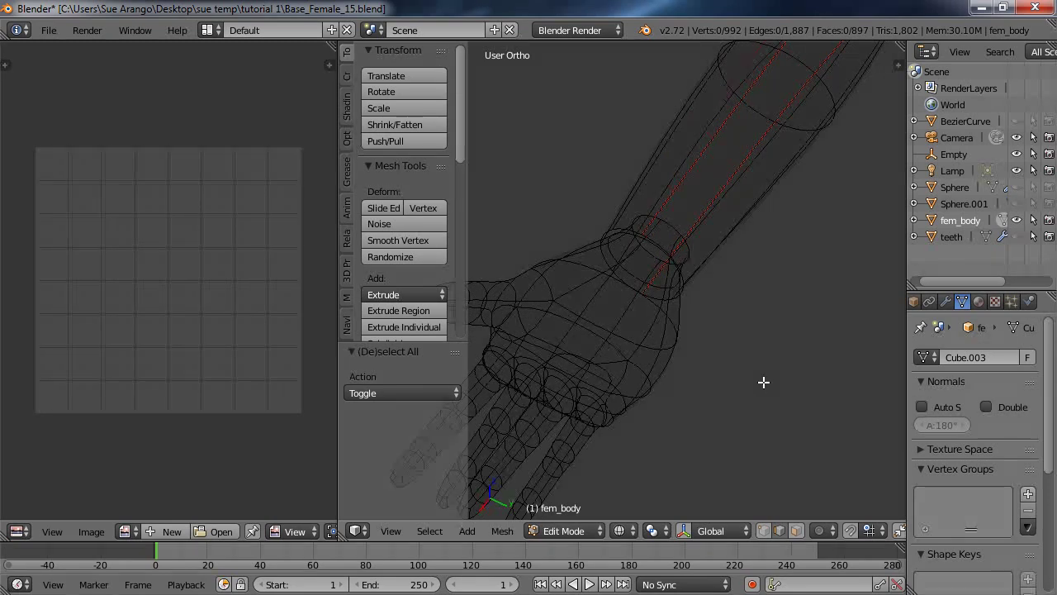
scroll(743, 355, "down", 5, "shift")
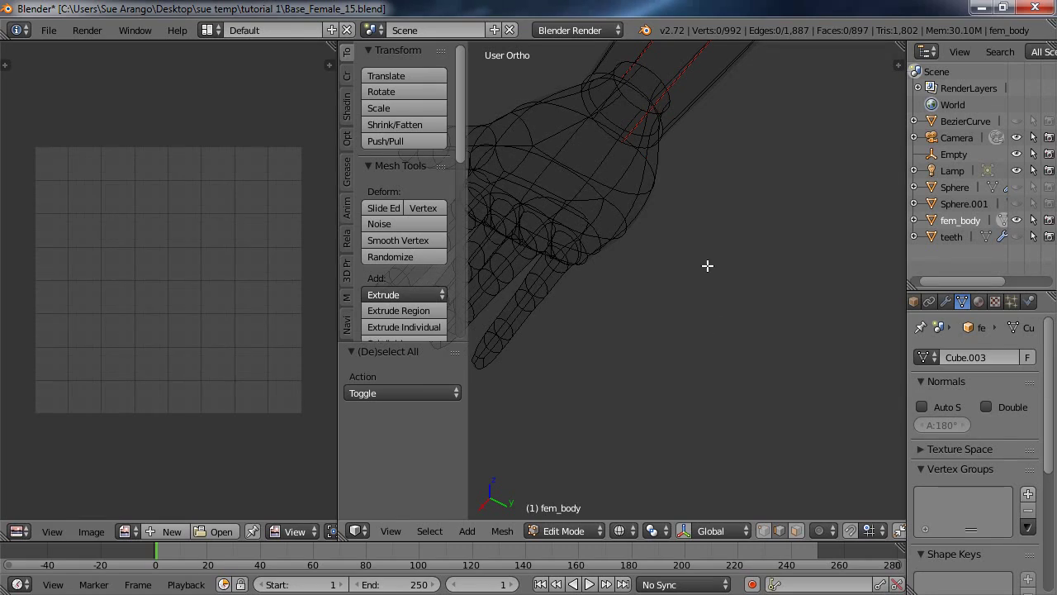
right_click(645, 210, "alt")
middle_click_drag(652, 300, 746, 290)
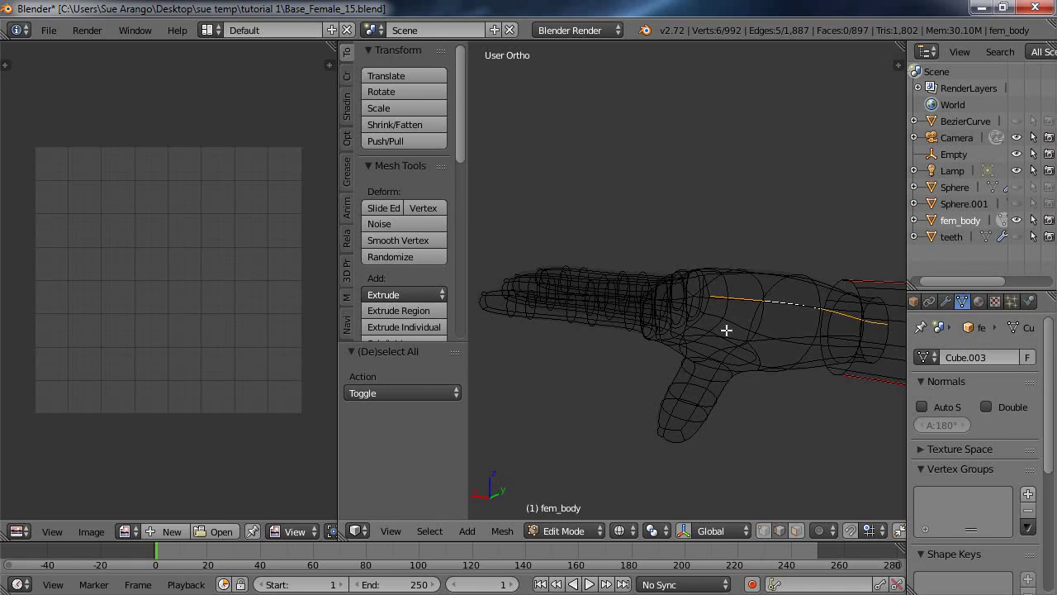
- Extend the edge path along the hand and drop the stray vertex, giving 14 vertices
mouse_move(818, 415)
middle_mouse_down()
mouse_move(810, 430)
mouse_move(815, 394)
mouse_move(813, 429)
mouse_move(831, 422)
middle_mouse_up()
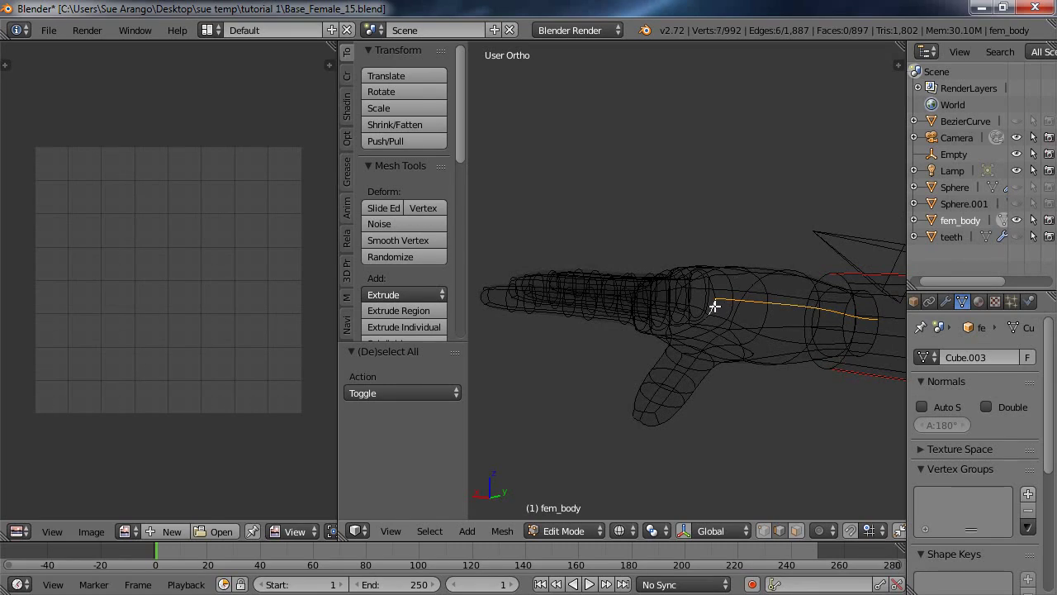
mouse_move(773, 415)
middle_mouse_down()
mouse_move(771, 396)
mouse_move(746, 408)
mouse_move(732, 432)
mouse_move(706, 401)
mouse_move(720, 375)
mouse_move(777, 435)
middle_mouse_up()
scroll(757, 424, "up", 2)
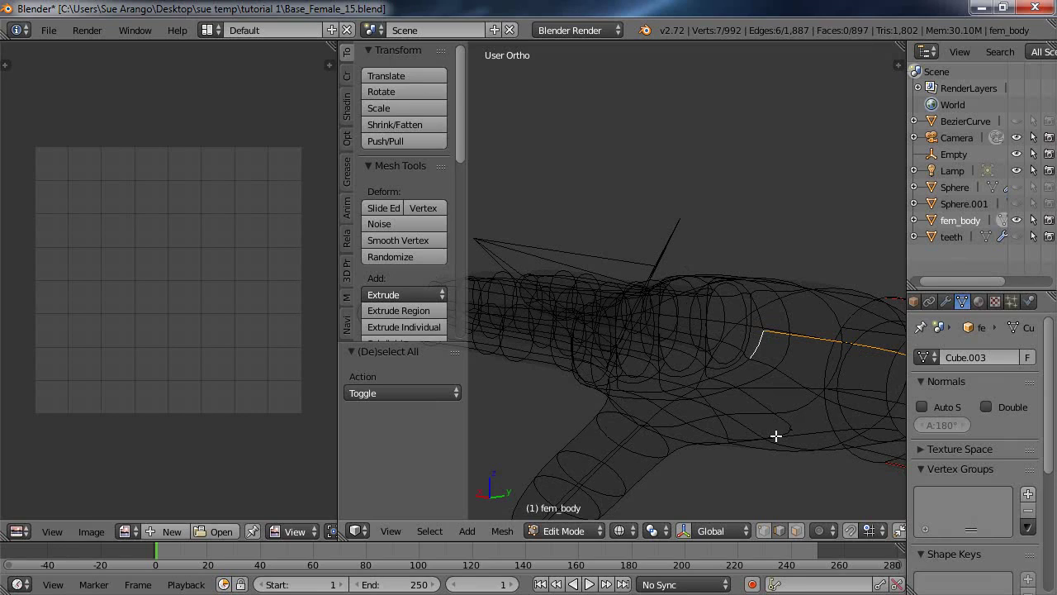
left_click(747, 354, "alt+shift")
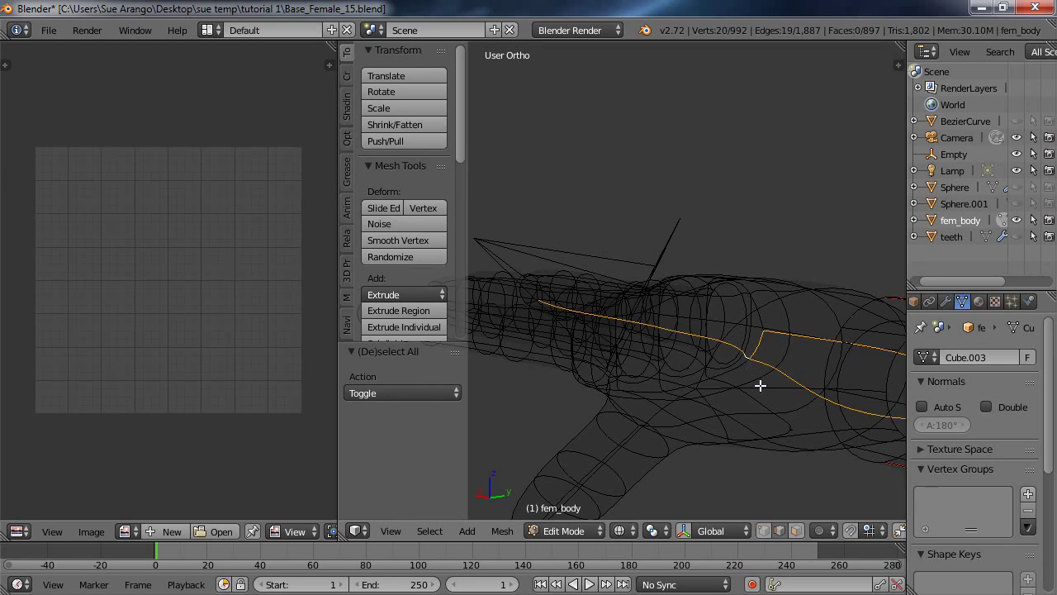
middle_click_drag(774, 437, 759, 401)
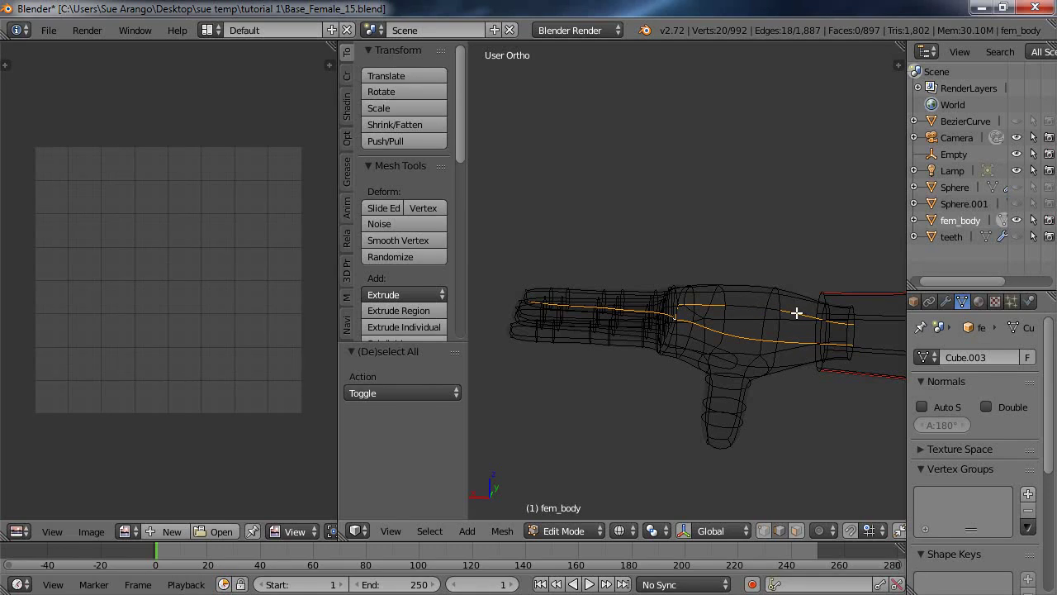
middle_click_drag(667, 417, 738, 317)
right_click(691, 322, "shift")
- Extend the edge path up and down the sides of the first fingers
scroll(738, 318, "up", 2)
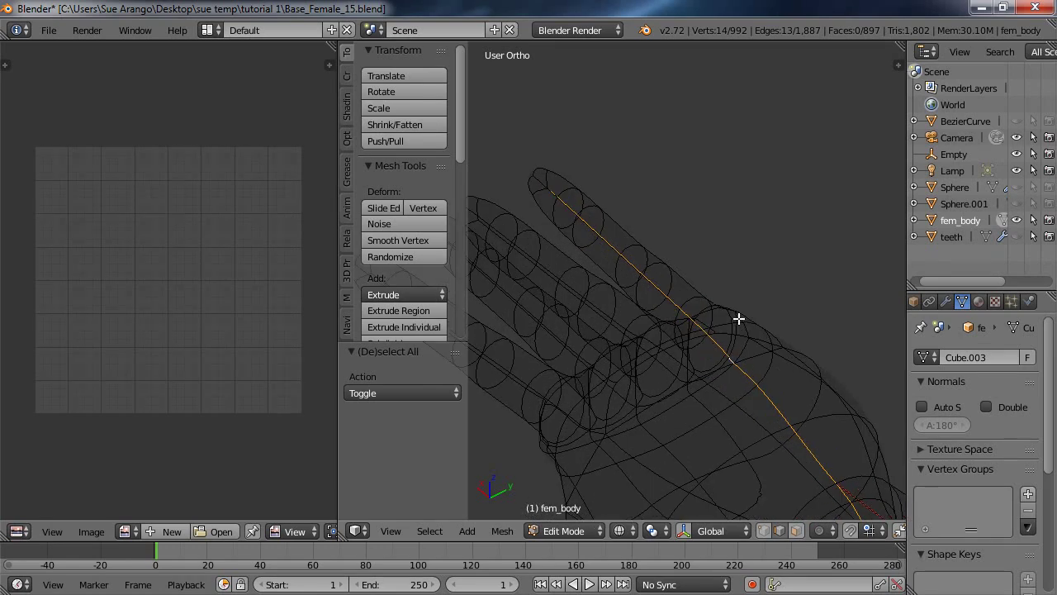
middle_click_drag(682, 271, 707, 254)
right_click(644, 143, "ctrl")
middle_click_drag(681, 168, 754, 207)
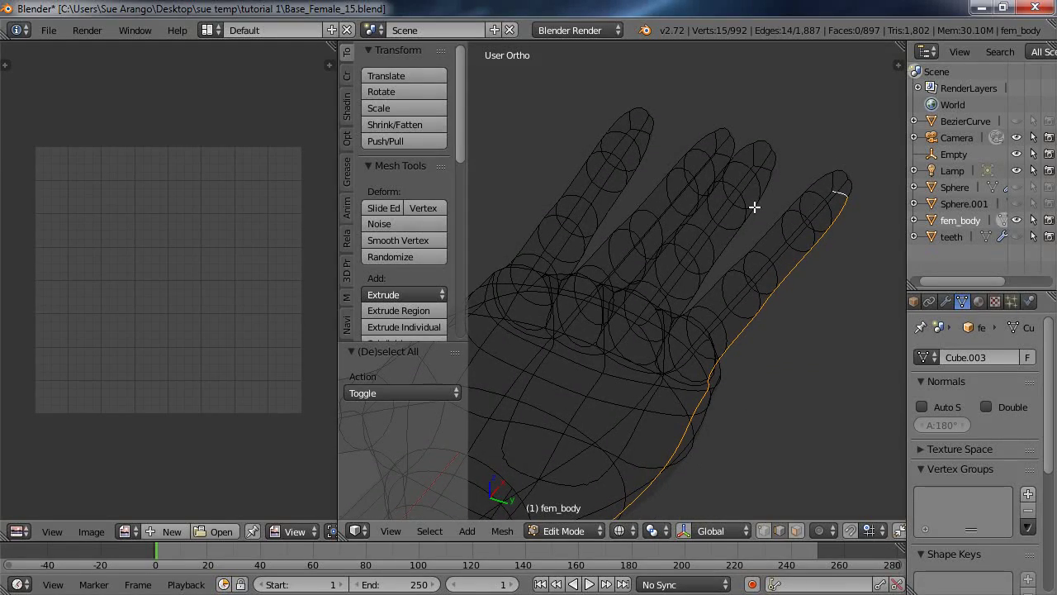
right_click(780, 247, "ctrl")
middle_click_drag(733, 427, 673, 430)
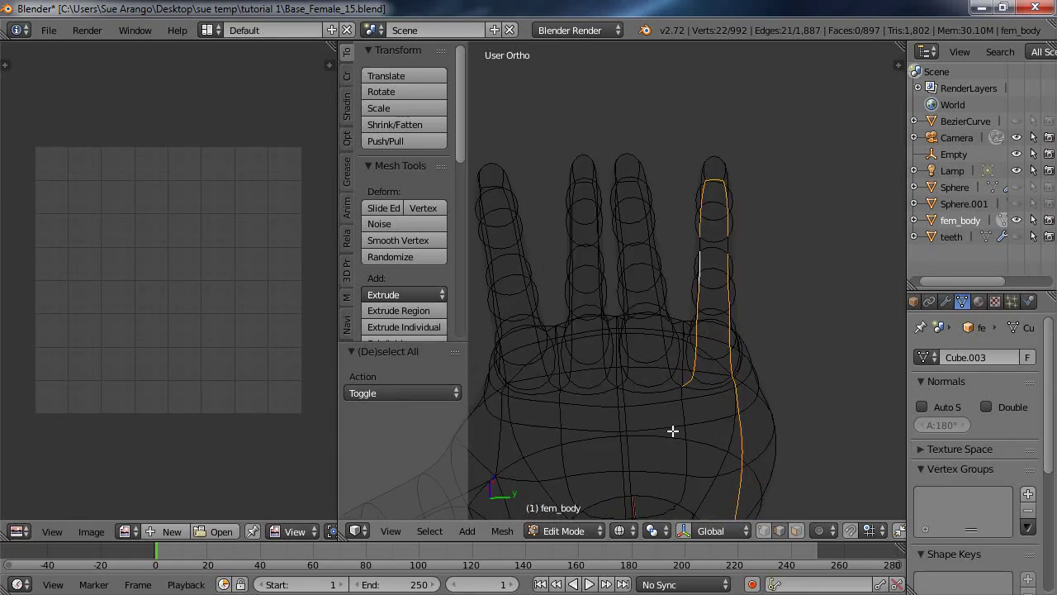
right_click(675, 381, "ctrl")
middle_click_drag(669, 381, 692, 355)
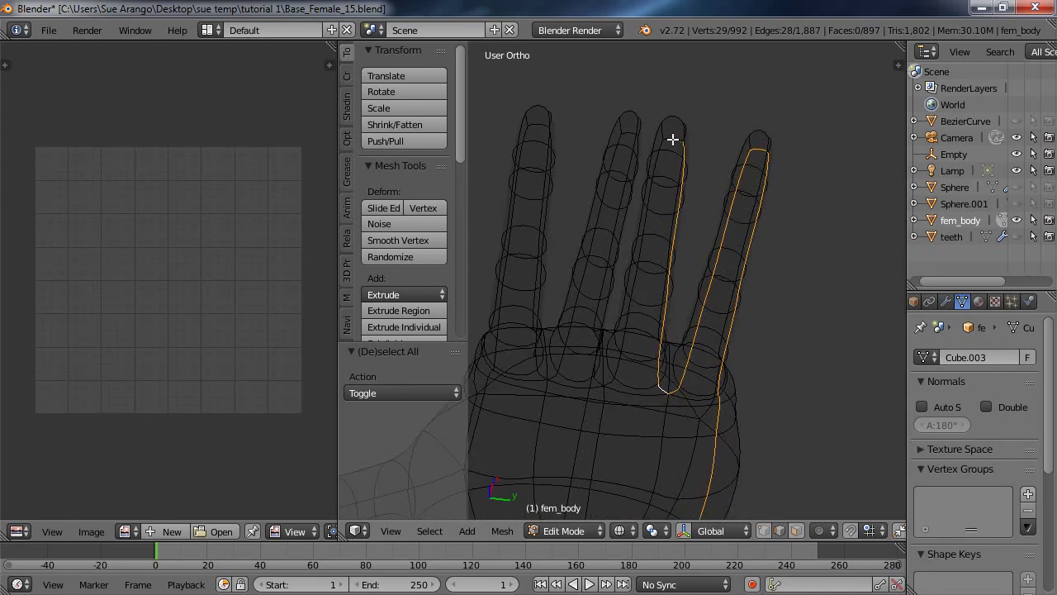
middle_click_drag(702, 156, 743, 174)
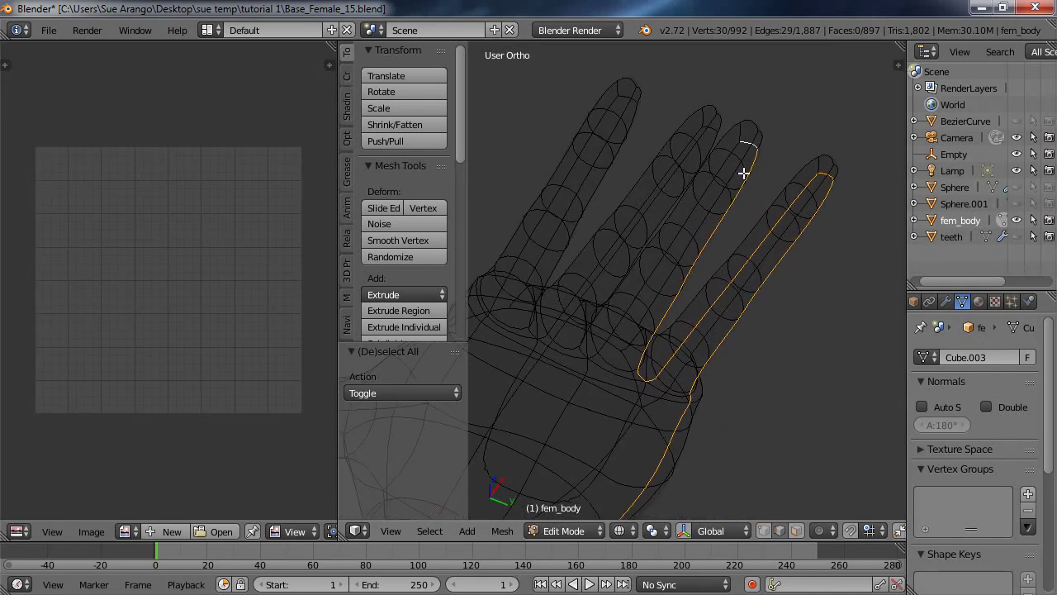
right_click(726, 159, "ctrl")
- Continue the path around the remaining fingers, reaching 70 vertices and 69 edges
middle_click_drag(555, 360, 632, 241)
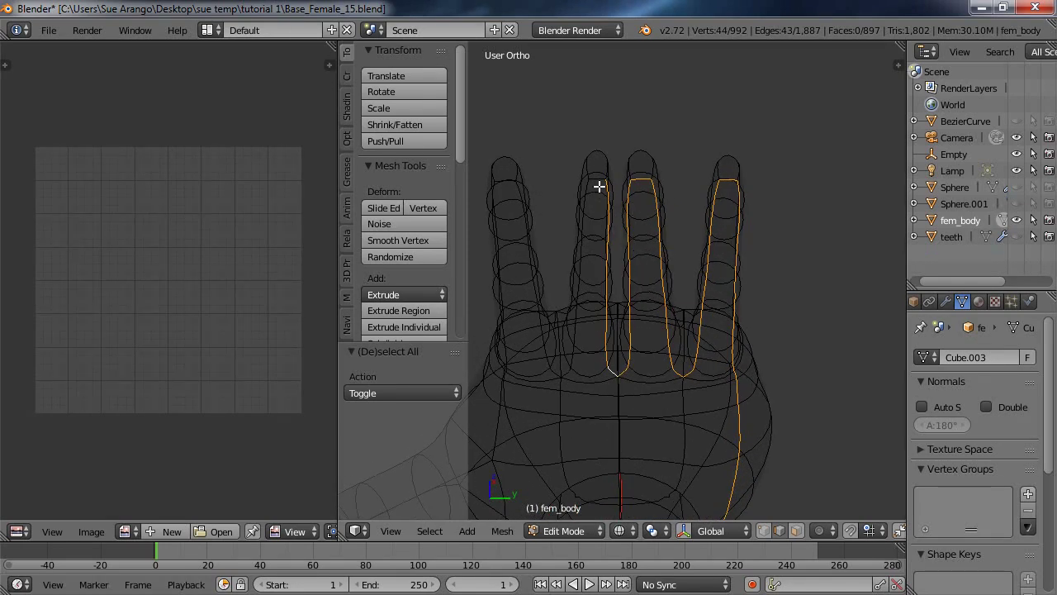
middle_click_drag(637, 308, 663, 320)
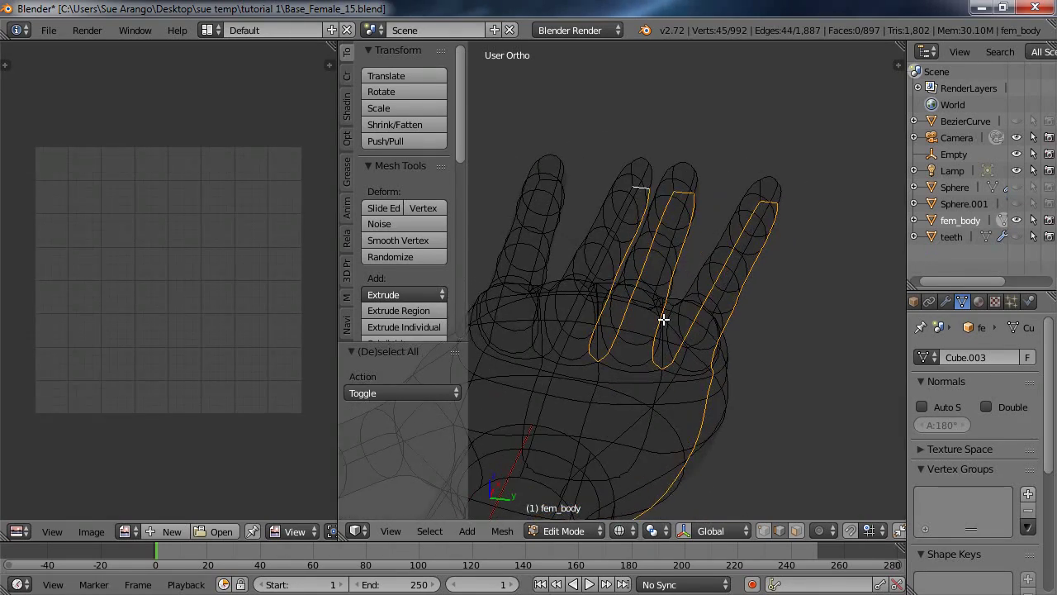
right_click(558, 336, "alt+shift")
mouse_move(578, 366)
middle_mouse_down()
mouse_move(557, 361)
mouse_move(559, 330)
mouse_move(528, 349)
mouse_move(521, 394)
mouse_move(579, 350)
middle_mouse_up()
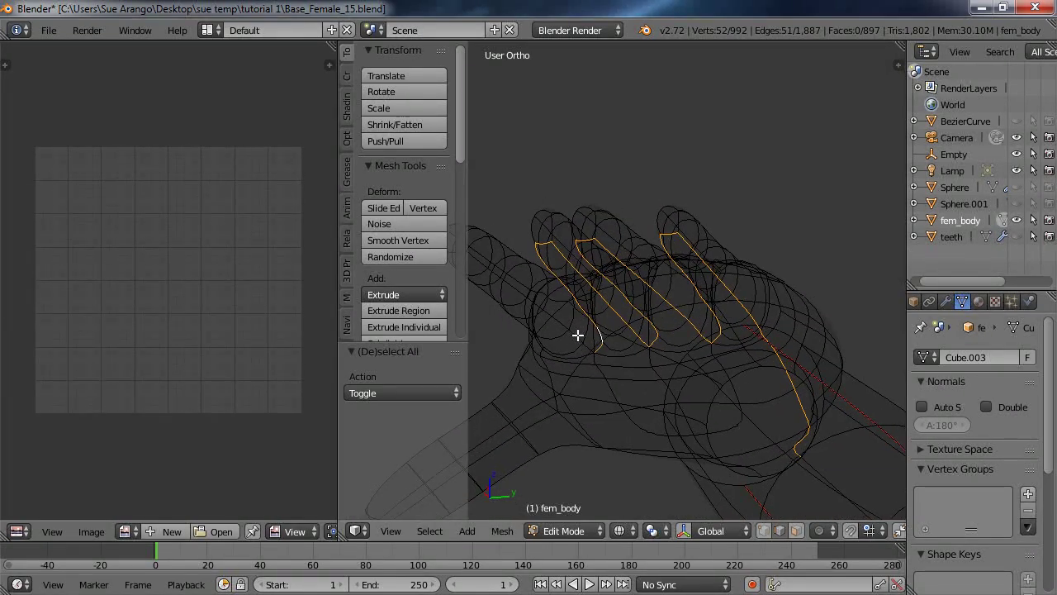
right_click(578, 336, "alt+shift")
middle_click_drag(594, 342, 651, 338)
right_click(539, 231, "shift")
middle_click_drag(603, 300, 634, 300)
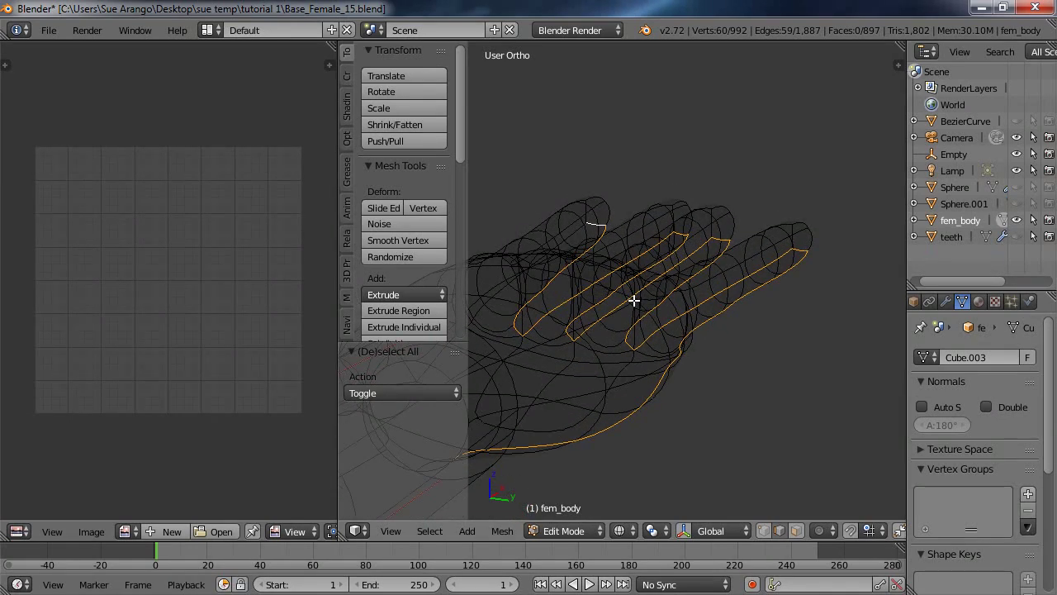
right_click(574, 235, "alt+shift")
middle_click_drag(576, 251, 609, 295)
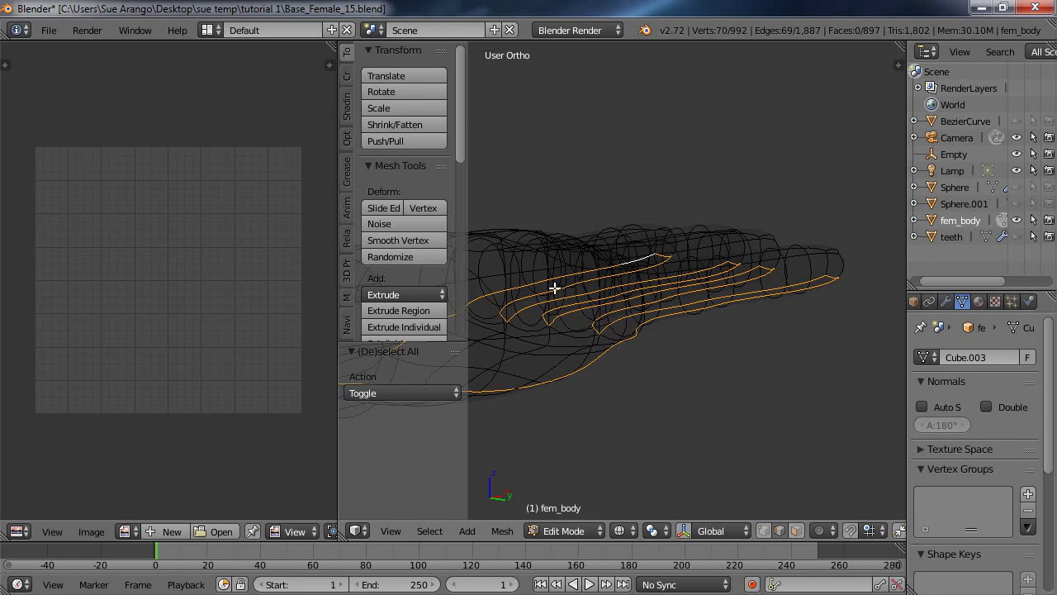
middle_click_drag(569, 288, 877, 211)
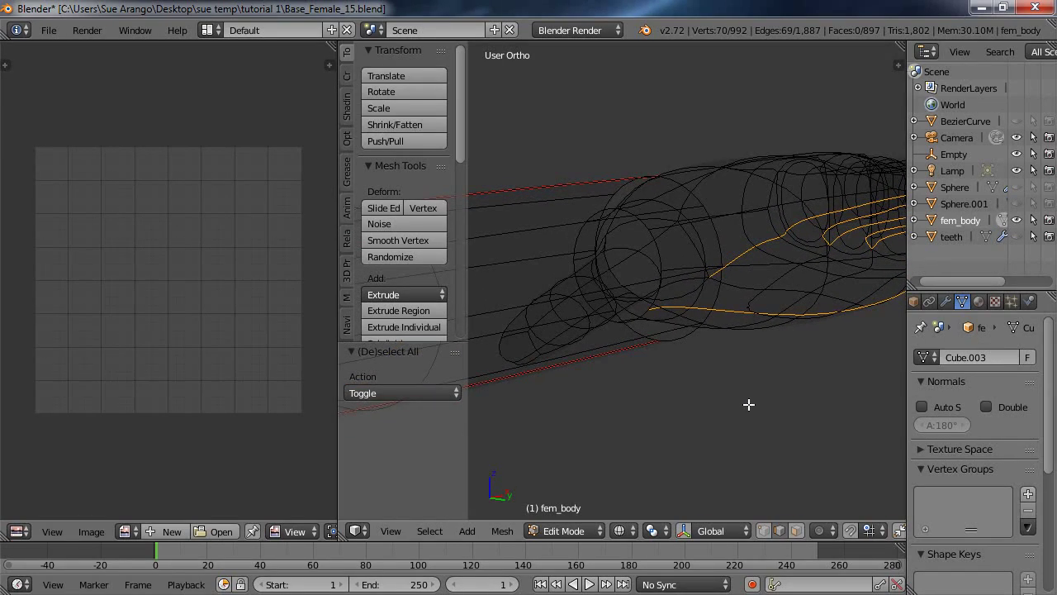
- Extend the edge path along the thumb to its tip, reaching 75 vertices and 74 edges
middle_click_drag(753, 409, 738, 493)
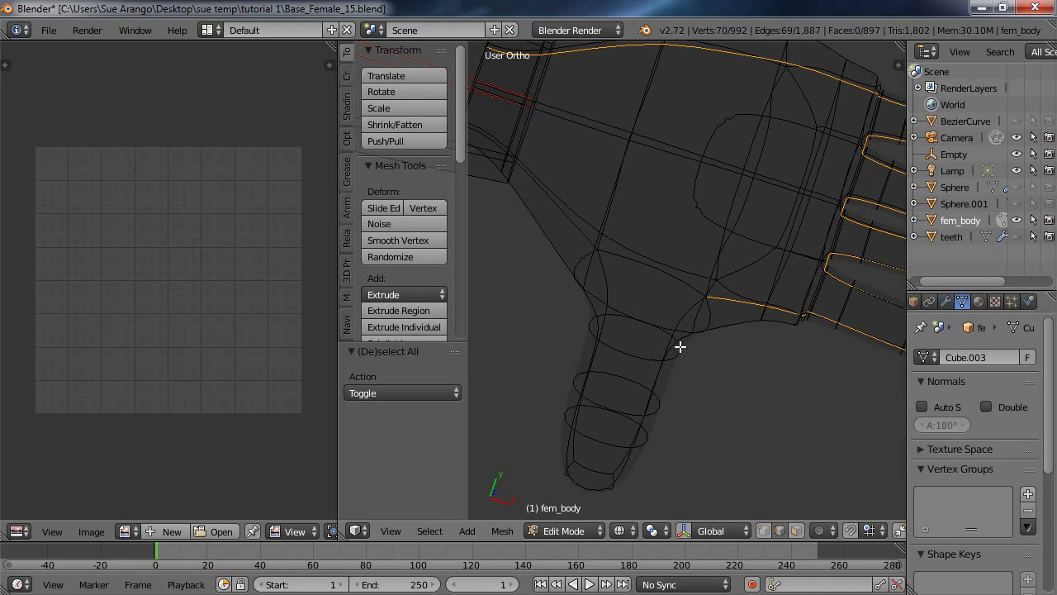
middle_click_drag(718, 425, 691, 465)
middle_click_drag(705, 342, 707, 411)
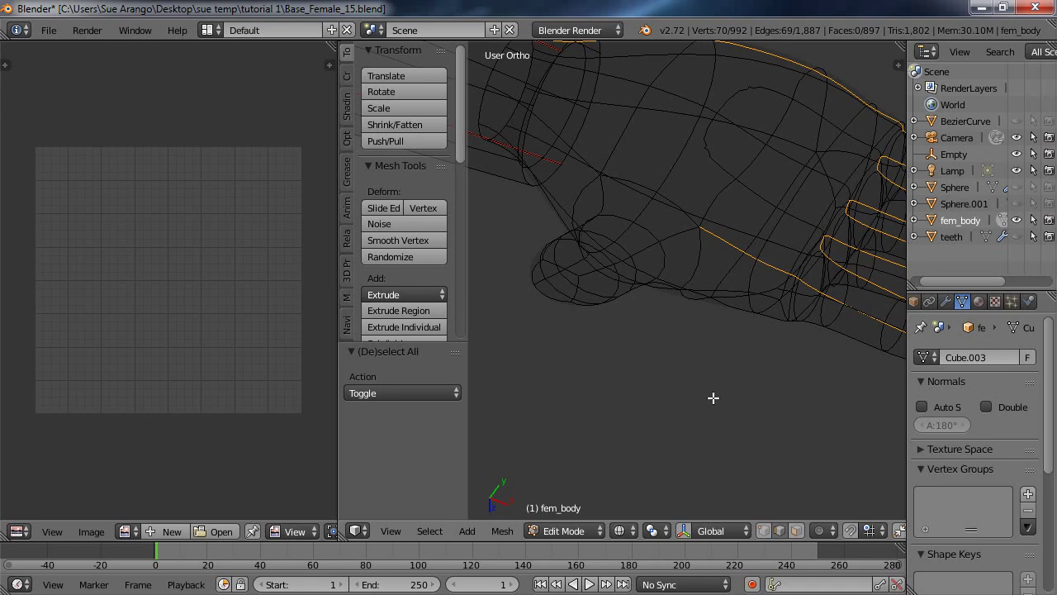
right_click(682, 235, "alt+shift")
middle_click_drag(633, 401, 663, 477)
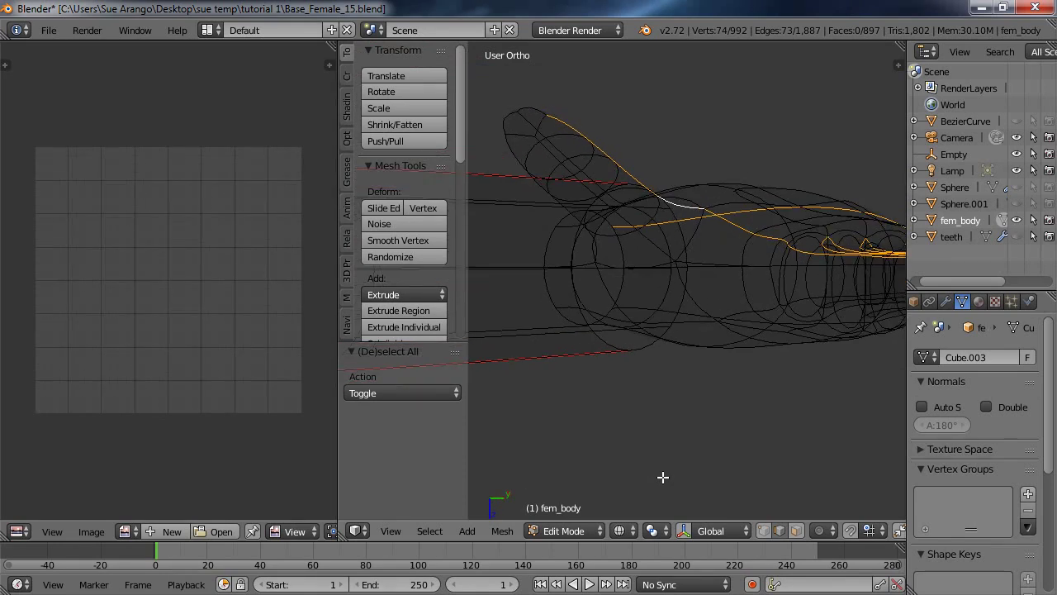
right_click(530, 109, "shift")
middle_click_drag(532, 189, 571, 506)
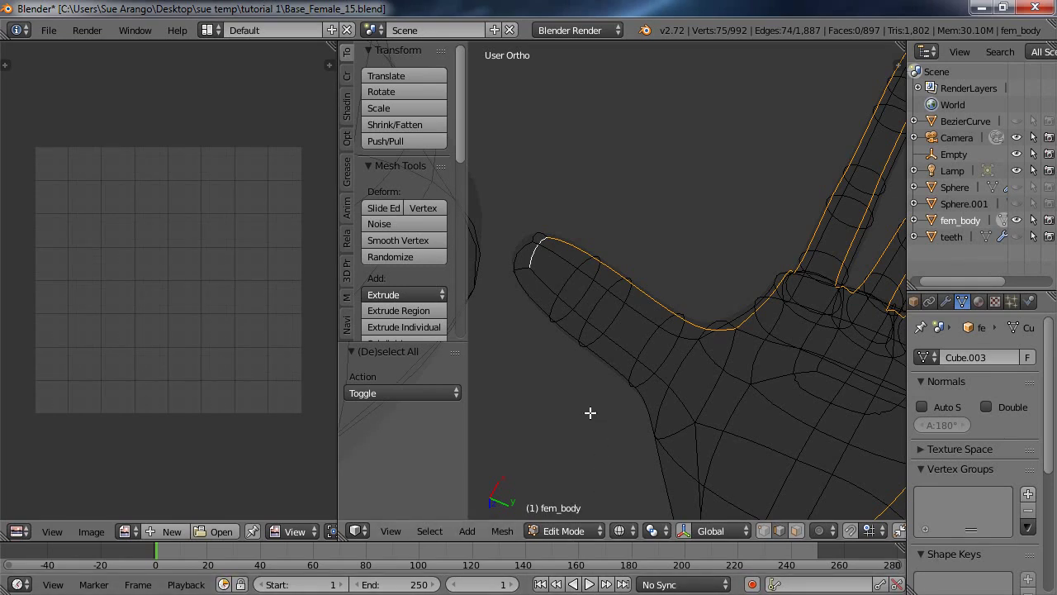
scroll(591, 412, "down", 8)
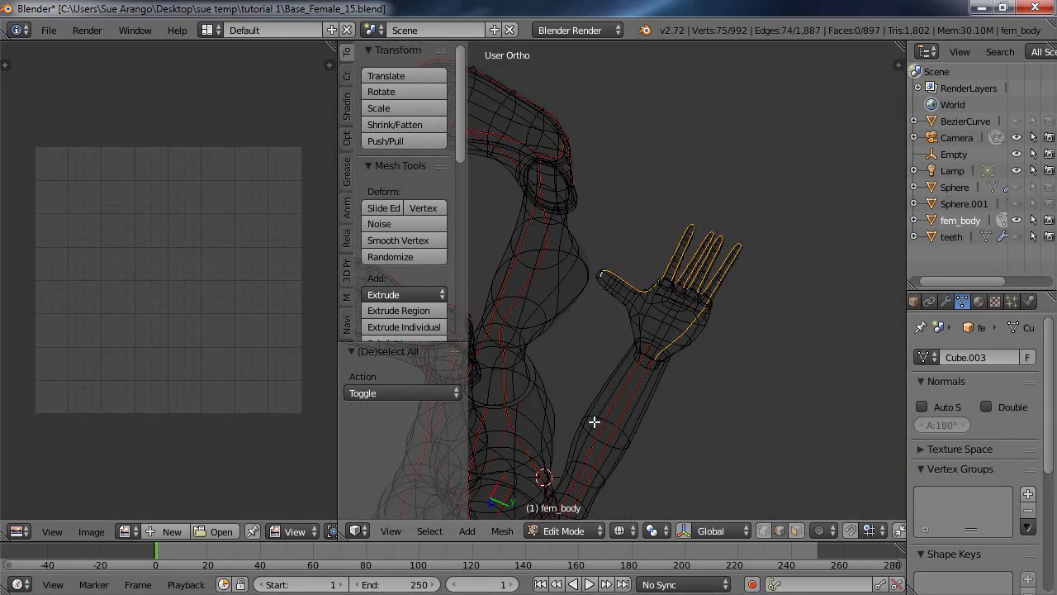
- Add the remaining thumb-tip edges to the hand outline selection
middle_click_drag(604, 428, 487, 480)
middle_click_drag(628, 124, 760, 188)
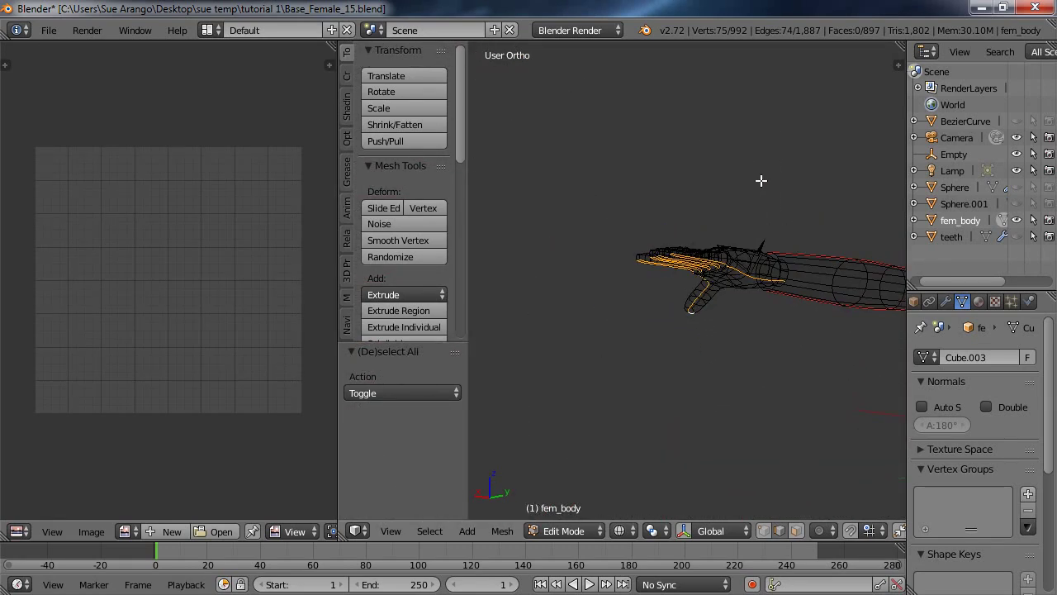
scroll(752, 370, "up", 5)
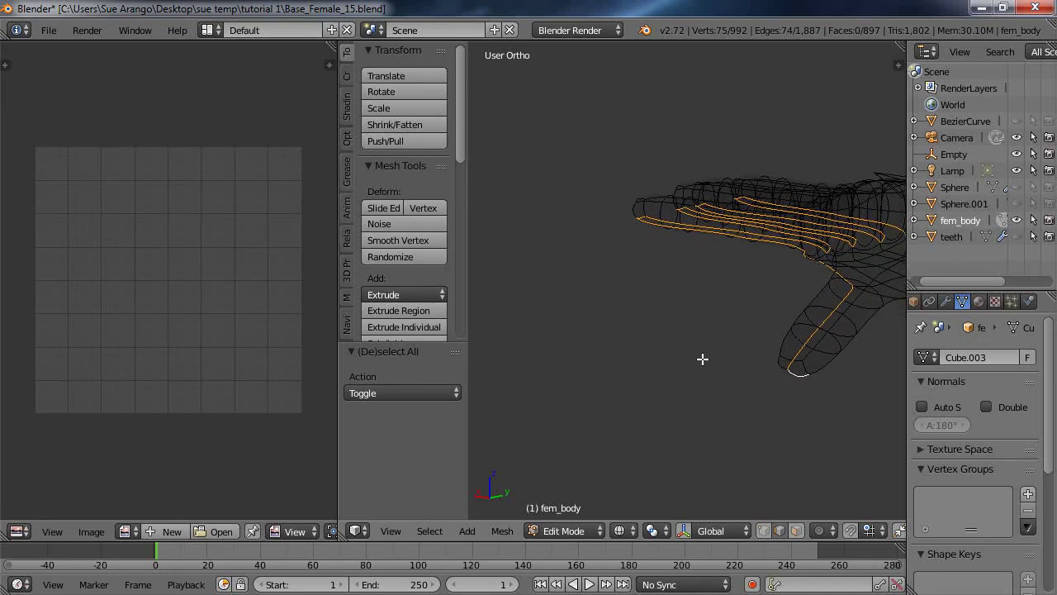
middle_click_drag(487, 362, 506, 373)
left_click(588, 368, "ctrl")
middle_click_drag(661, 372, 653, 424)
middle_click_drag(764, 223, 836, 186)
middle_click_drag(667, 258, 742, 318)
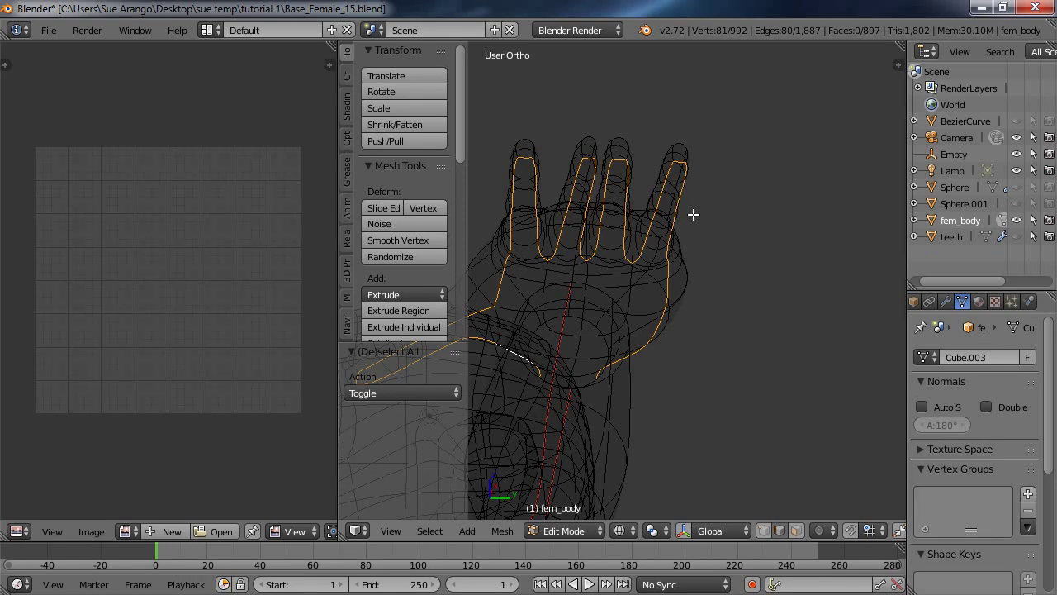
middle_click_drag(745, 273, 711, 303)
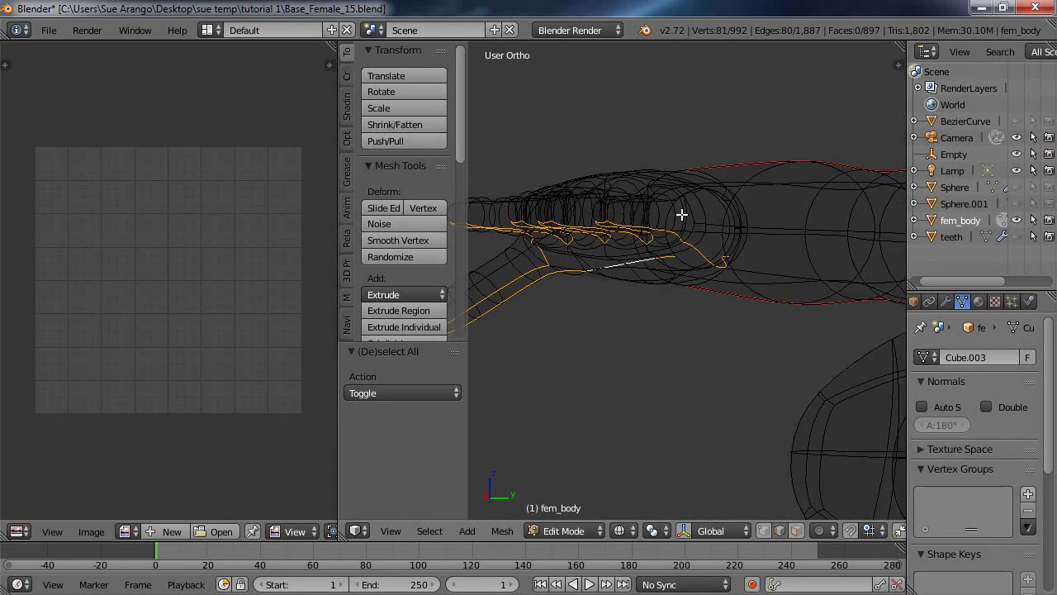
middle_click_drag(626, 287, 668, 224)
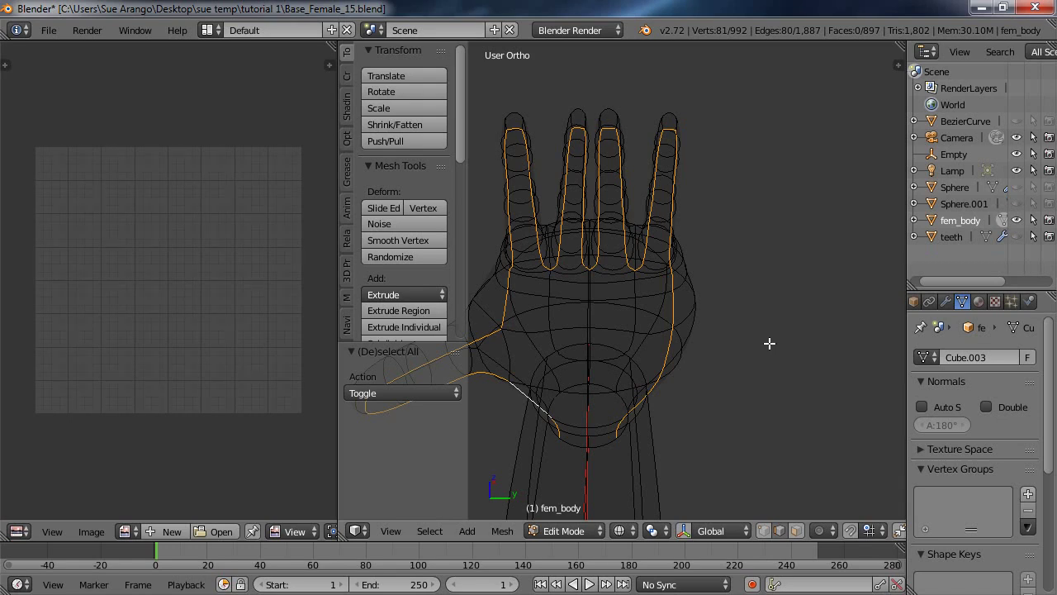
middle_click_drag(773, 345, 741, 354)
middle_click_drag(781, 280, 774, 317)
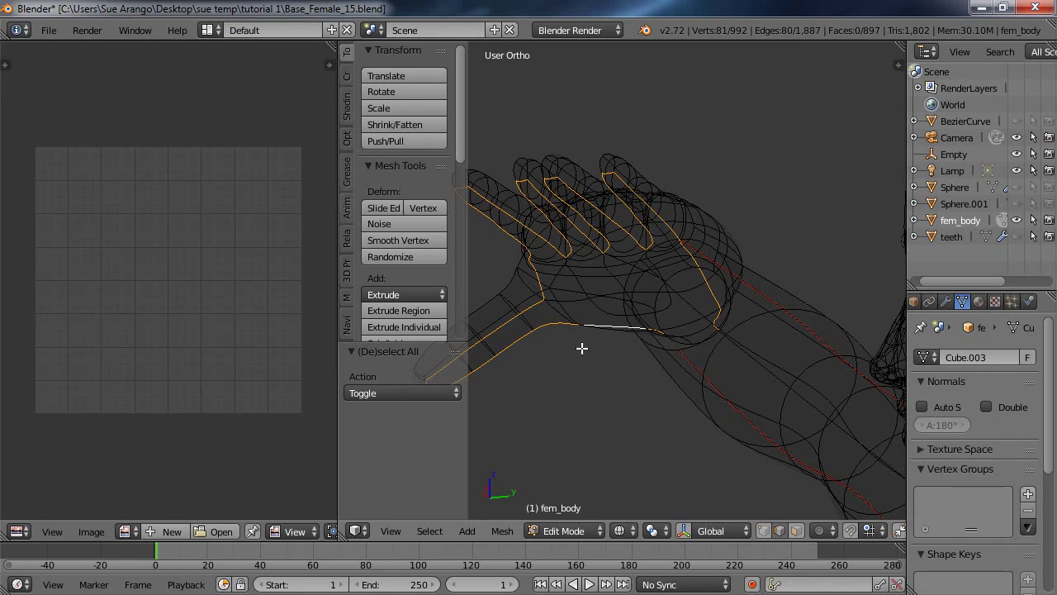
- Mark the 80-edge hand and finger outline as a seam, then deselect everything
key("ctrl+e")
left_click(530, 290)
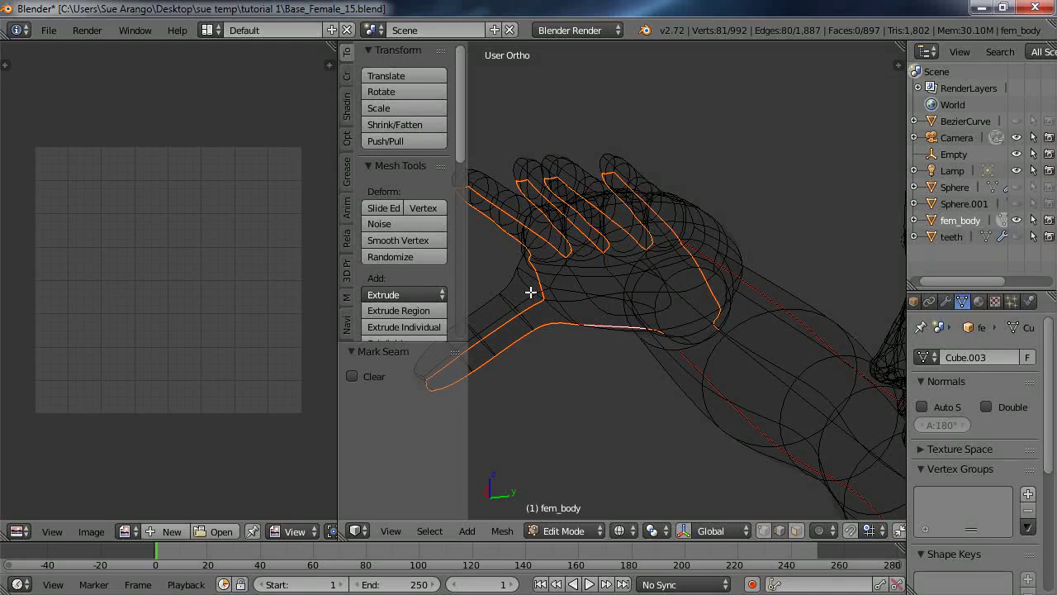
key("a")
middle_click_drag(597, 346, 632, 373)
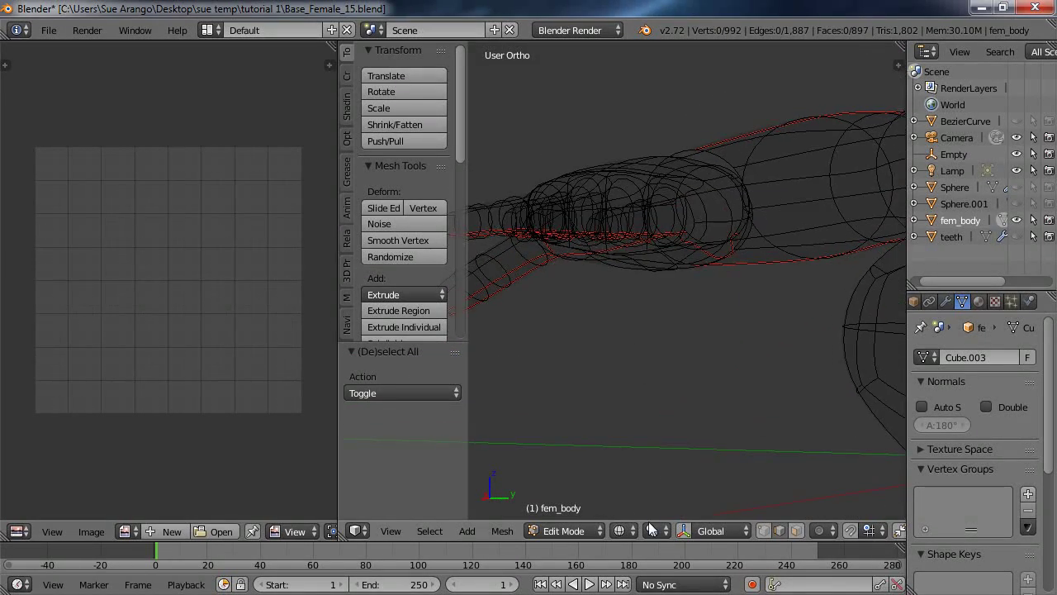
- Switch to Solid shading and face select, then select the seam-bounded hand region from a palm face
left_click(629, 532)
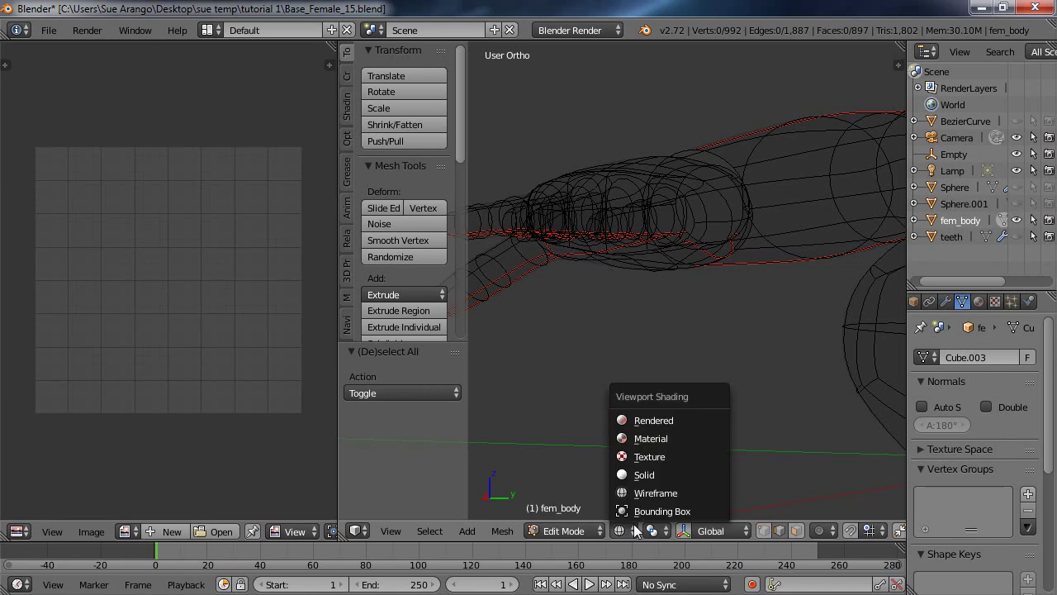
left_click(641, 474)
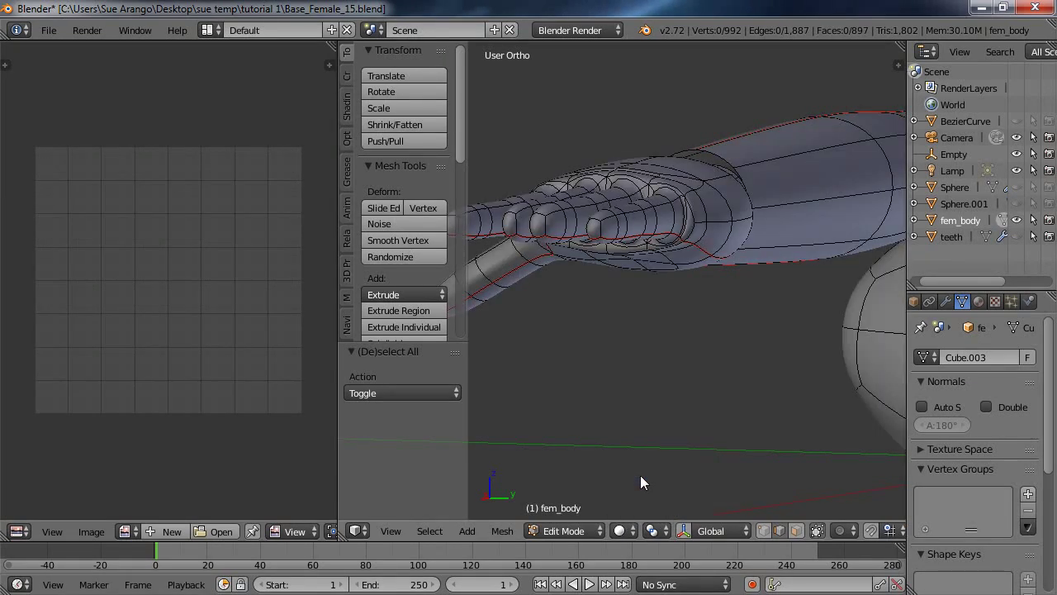
left_click(792, 532)
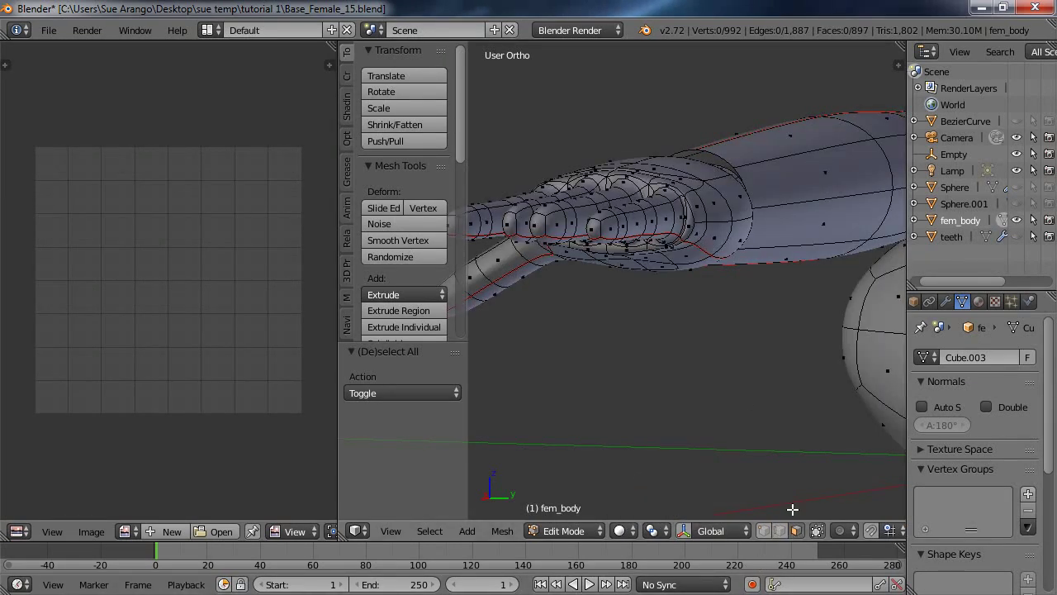
right_click(635, 221)
key("ctrl+l")
middle_click_drag(625, 361, 661, 291)
right_click(629, 292)
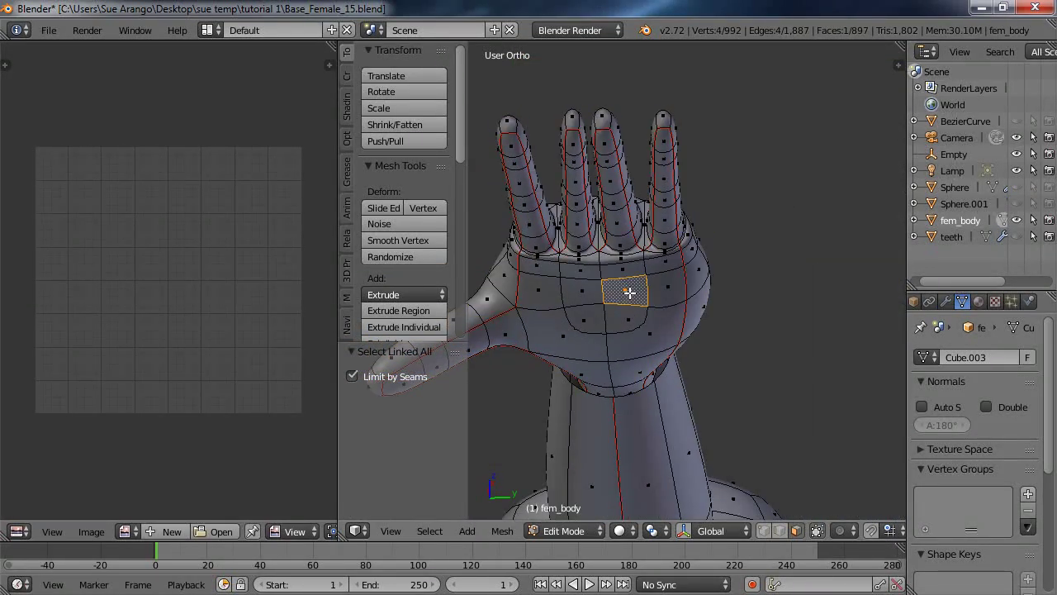
key("ctrl+l")
- Enable Limit selection to visible and deselect everything
middle_click_drag(753, 230, 752, 299)
scroll(752, 299, "down", 4)
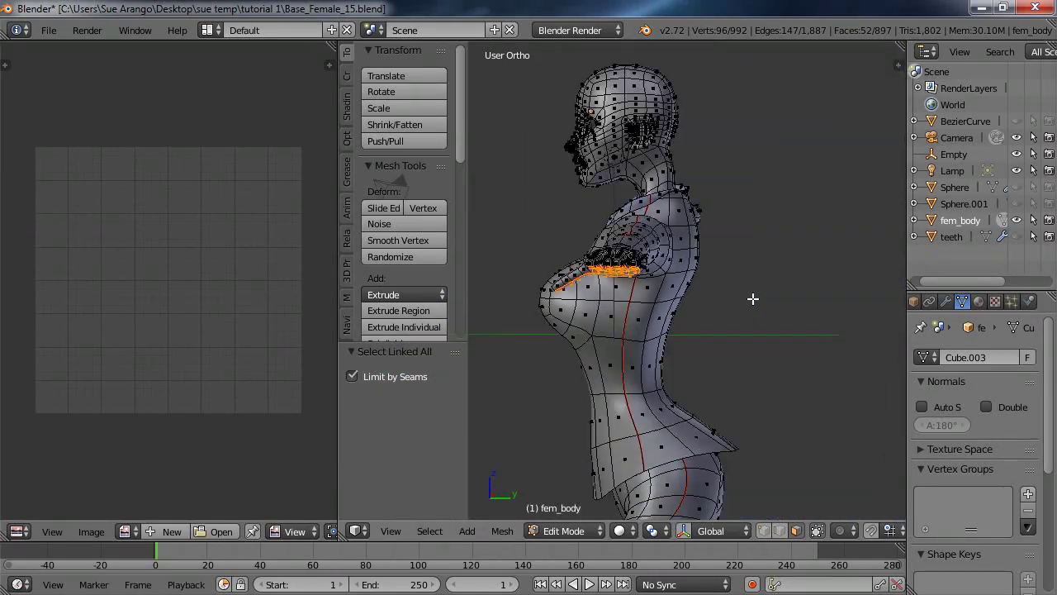
middle_click_drag(608, 350, 662, 328)
middle_click_drag(454, 351, 791, 324)
mouse_move(614, 418)
middle_mouse_down()
mouse_move(618, 401)
mouse_move(616, 425)
middle_mouse_up()
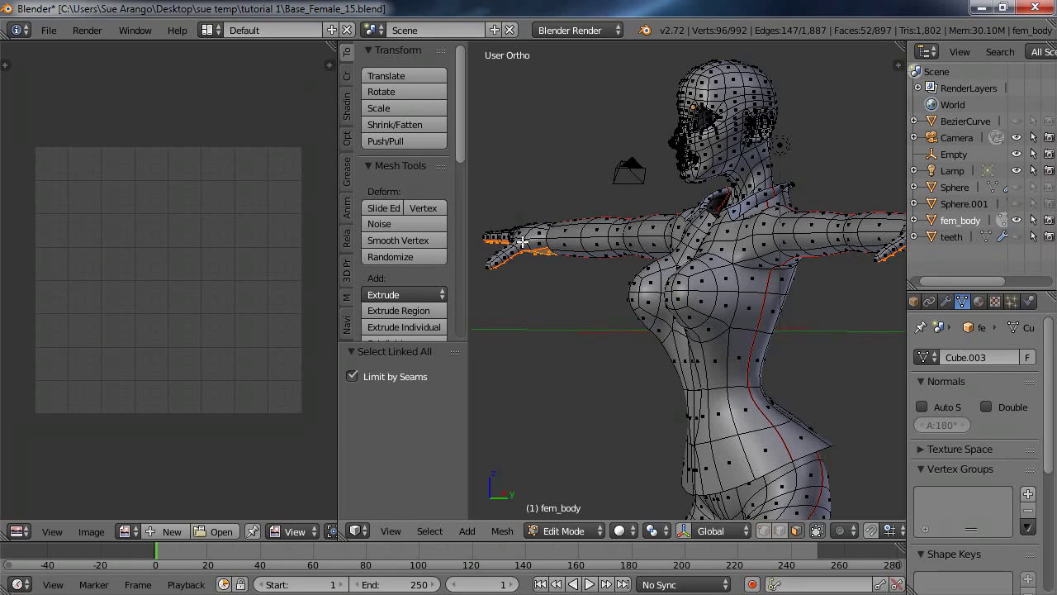
left_click(795, 531)
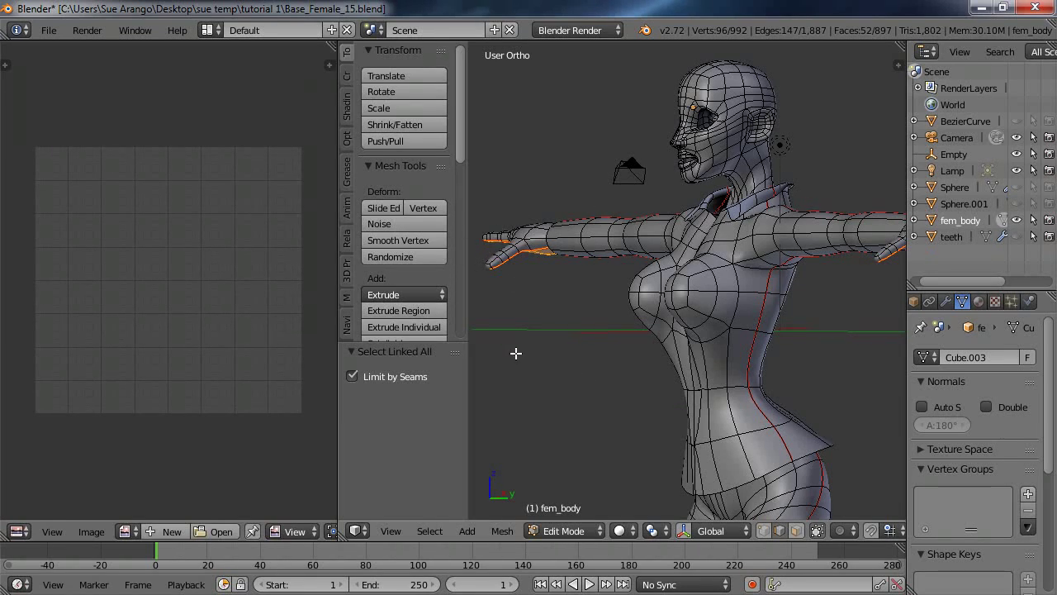
key("a")
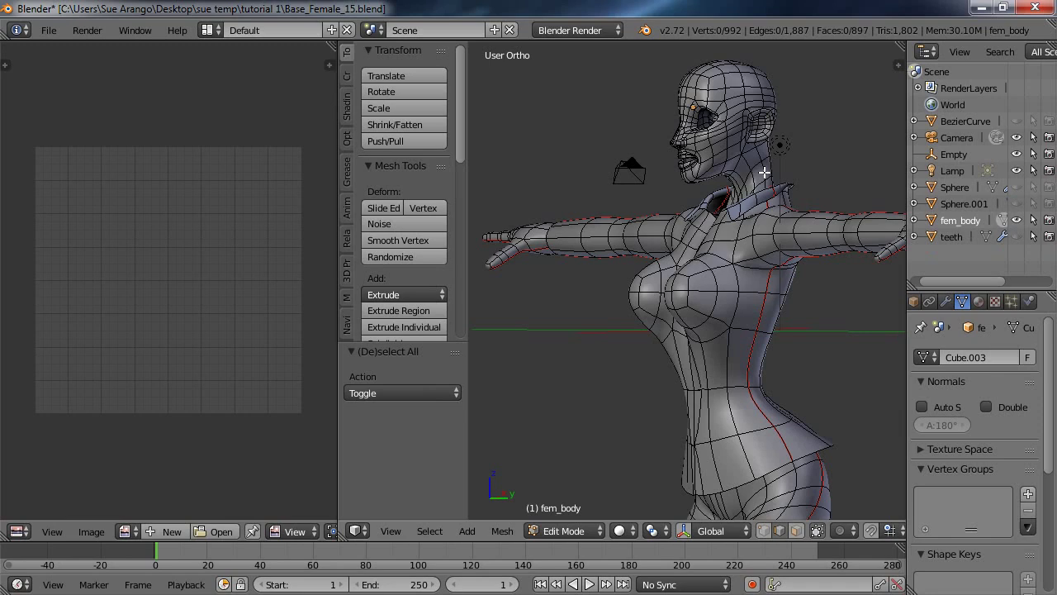
middle_click_drag(758, 181, 659, 432)
middle_click_drag(835, 394, 602, 332, "shift")
middle_click_drag(771, 387, 694, 351)
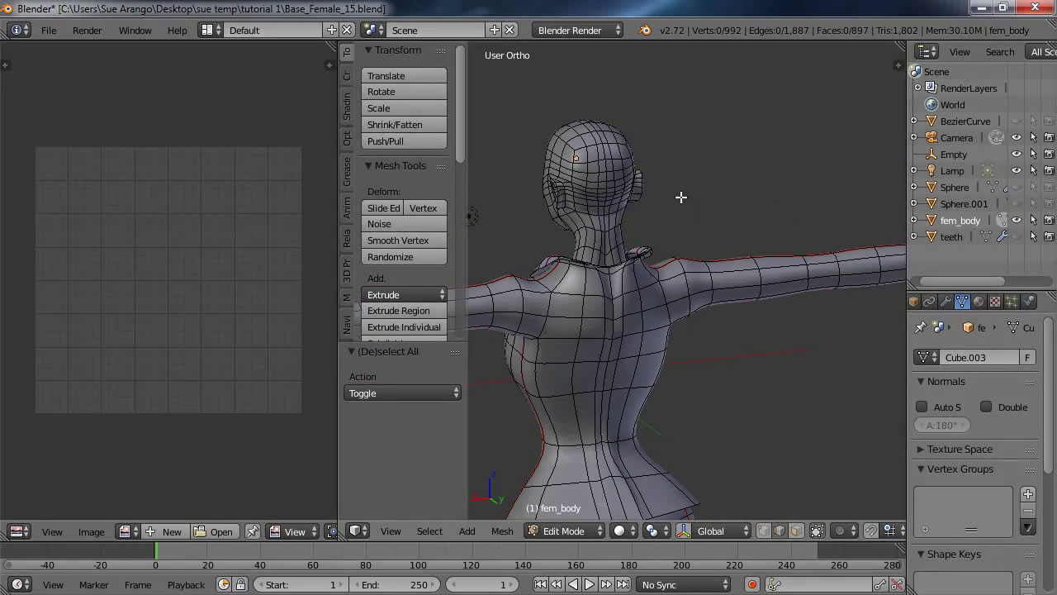
middle_click_drag(717, 196, 701, 355)
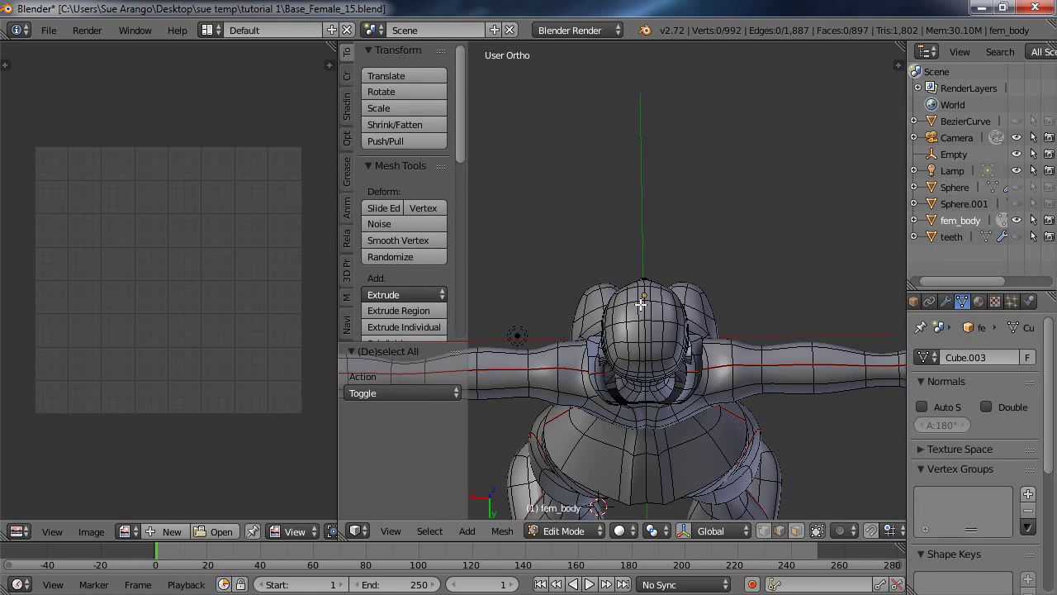
scroll(641, 303, "up", 5)
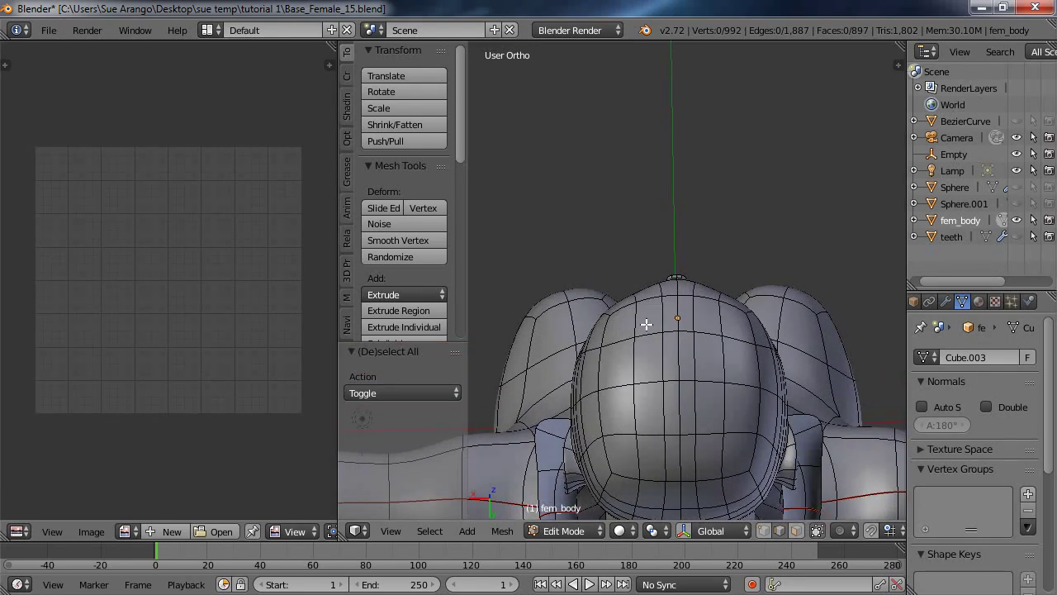
- Select the edges across the crown of the head
right_click(706, 298, "alt")
right_click(679, 350, "alt")
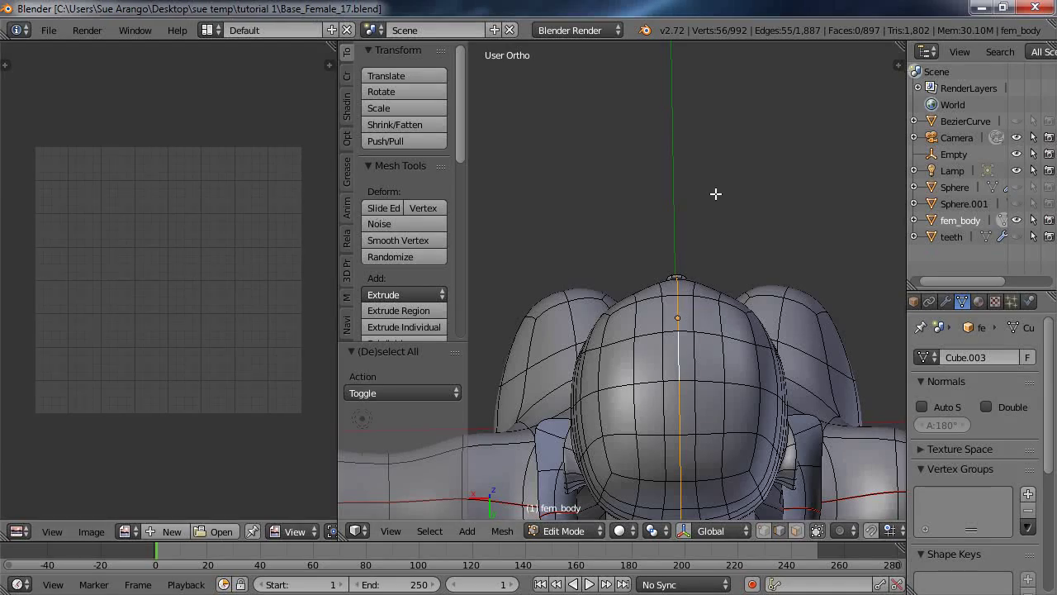
key("a")
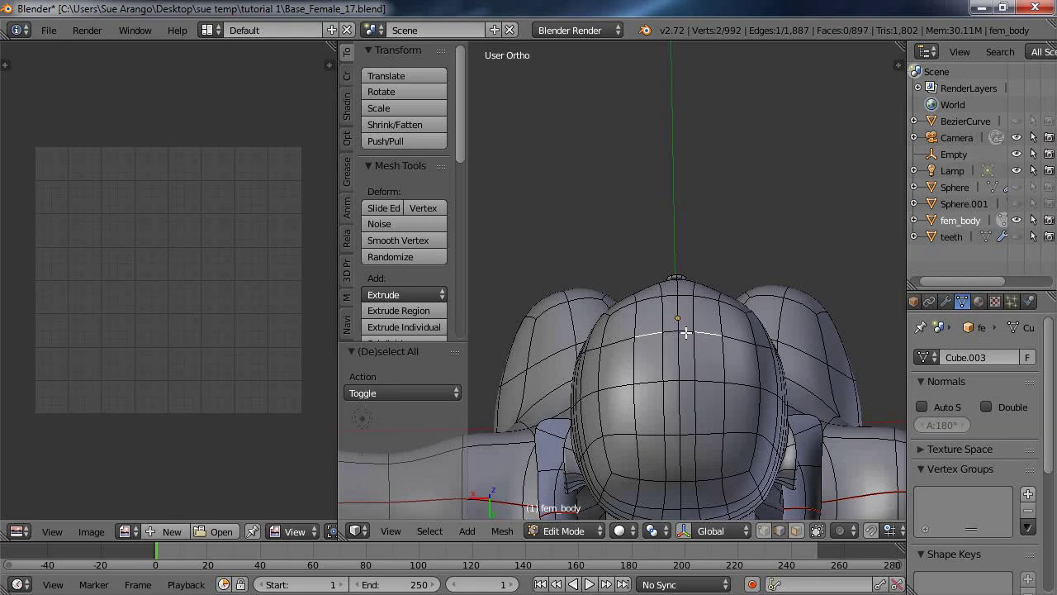
right_click(687, 332, "shift")
right_click(741, 338, "shift")
- Extend the selection down the head's back centre line to the base of the neck
middle_click_drag(709, 358, 669, 177)
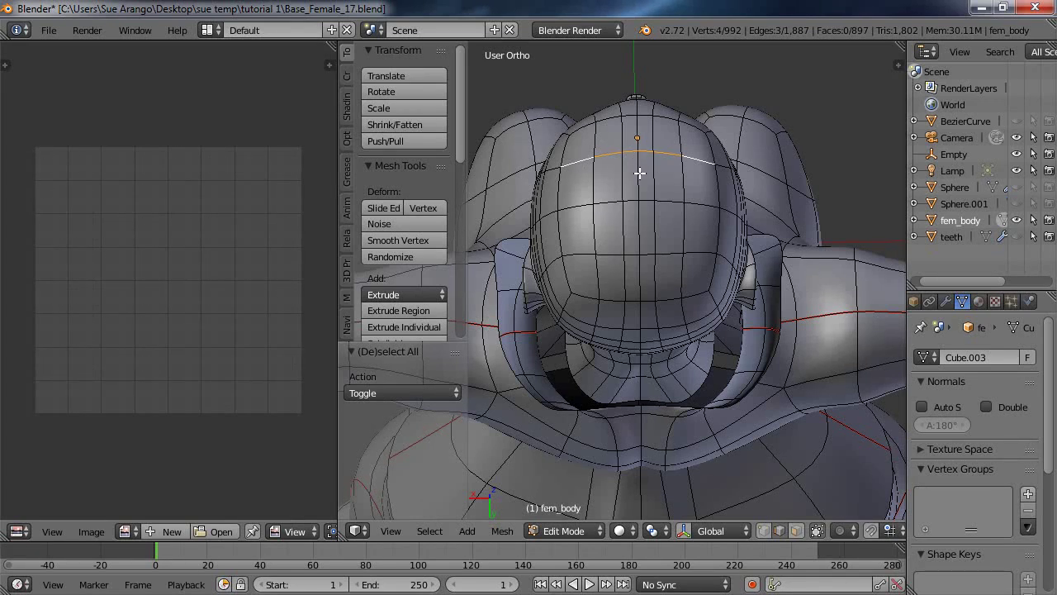
right_click(641, 201, "shift")
right_click(638, 219, "shift")
right_click(641, 272, "shift")
middle_click_drag(645, 316, 645, 202)
right_click(637, 281, "shift")
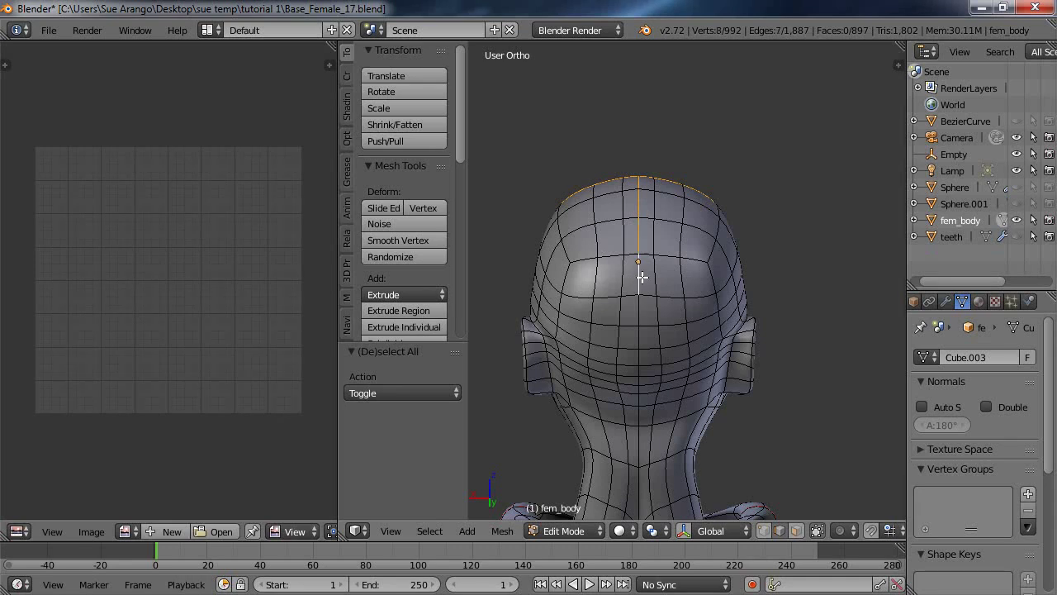
right_click(637, 356, "ctrl")
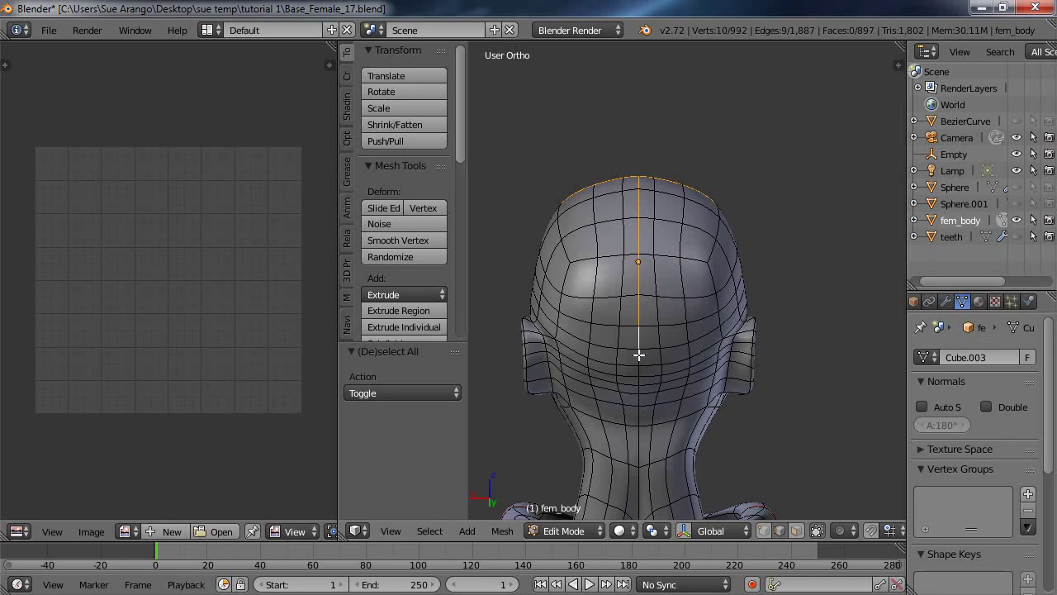
middle_click_drag(668, 352, 674, 197, "shift")
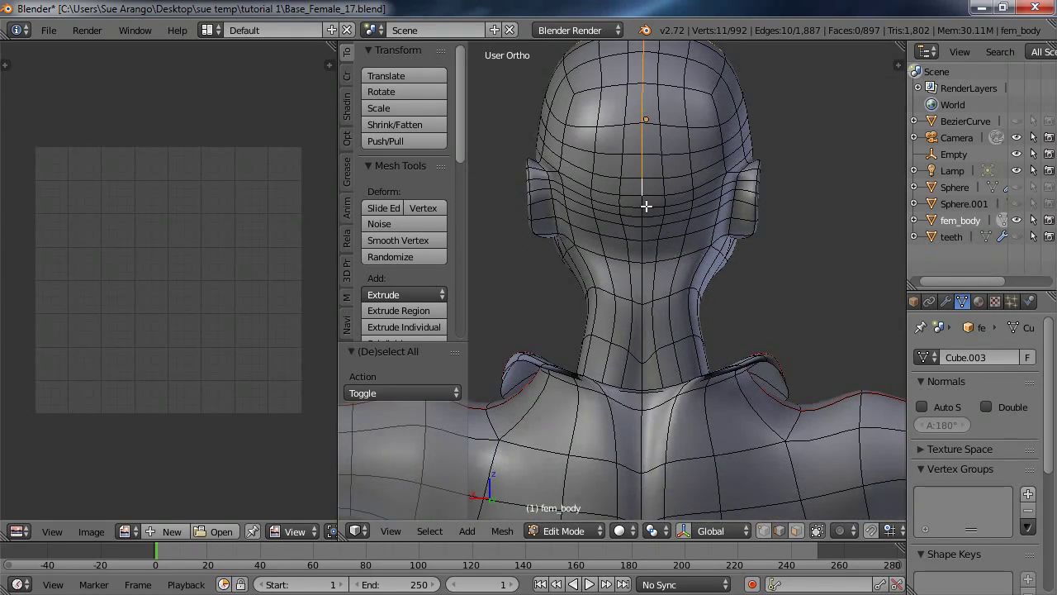
right_click(647, 214, "ctrl")
right_click(638, 311, "ctrl")
right_click(642, 325, "ctrl")
mouse_move(642, 361)
middle_mouse_down()
mouse_move(632, 432)
mouse_move(644, 343)
mouse_move(647, 457)
mouse_move(639, 373)
middle_mouse_up()
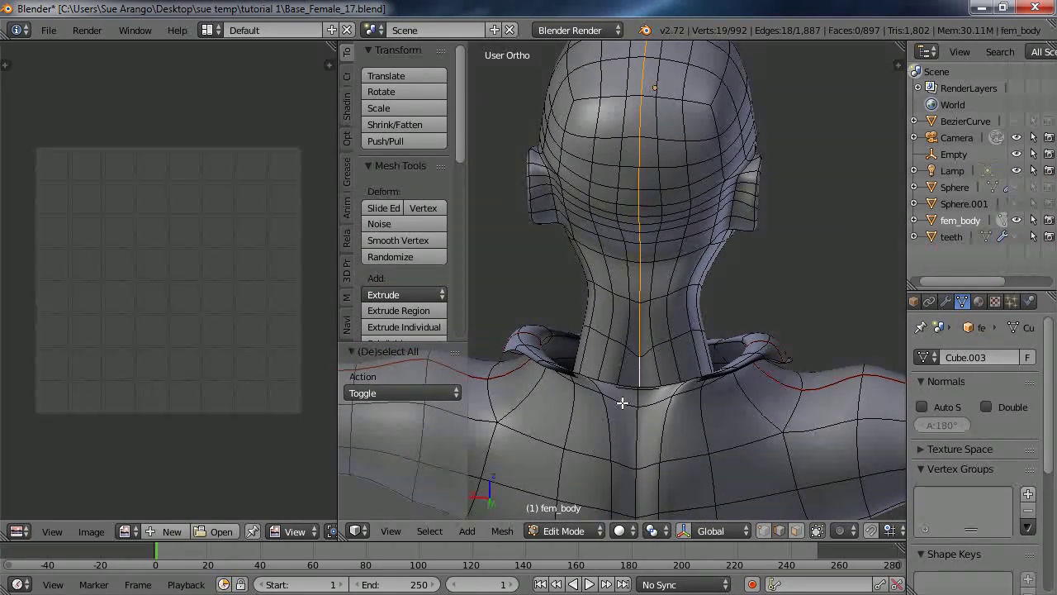
- Check the head and neck edge path in Wireframe shading, then return to Solid
left_click(633, 531)
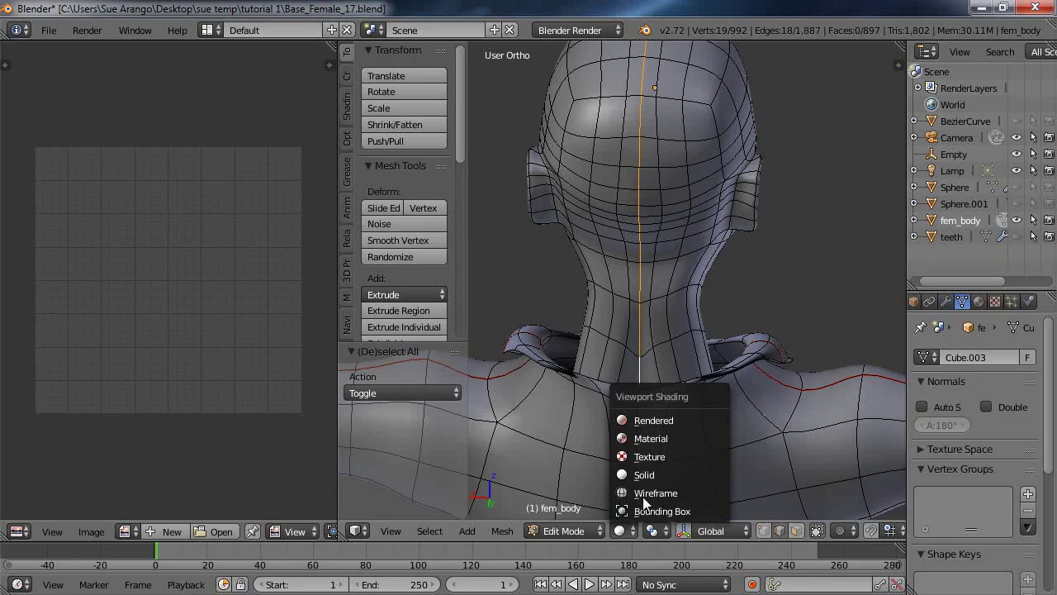
left_click(642, 493)
scroll(652, 441, "up", 3)
middle_click_drag(659, 449, 630, 287)
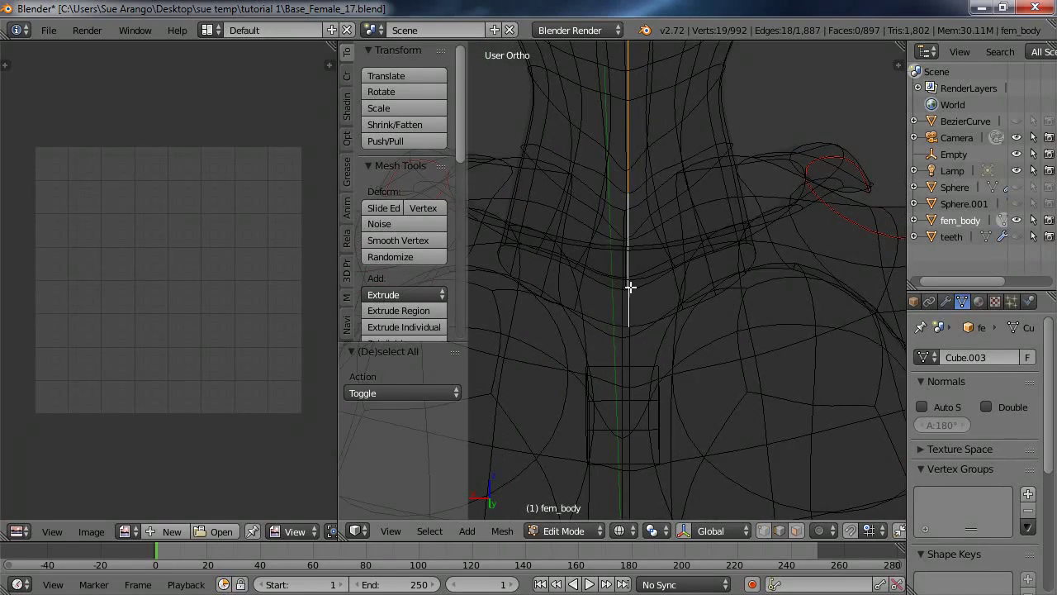
left_click(619, 530)
left_click(649, 473)
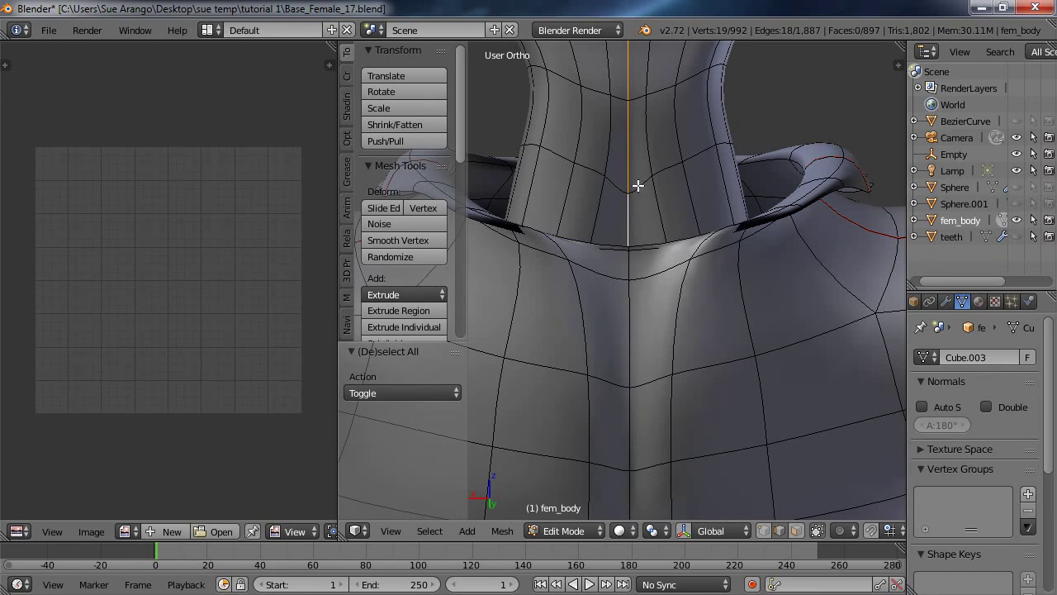
scroll(637, 186, "down", 5)
middle_click_drag(604, 146, 691, 141)
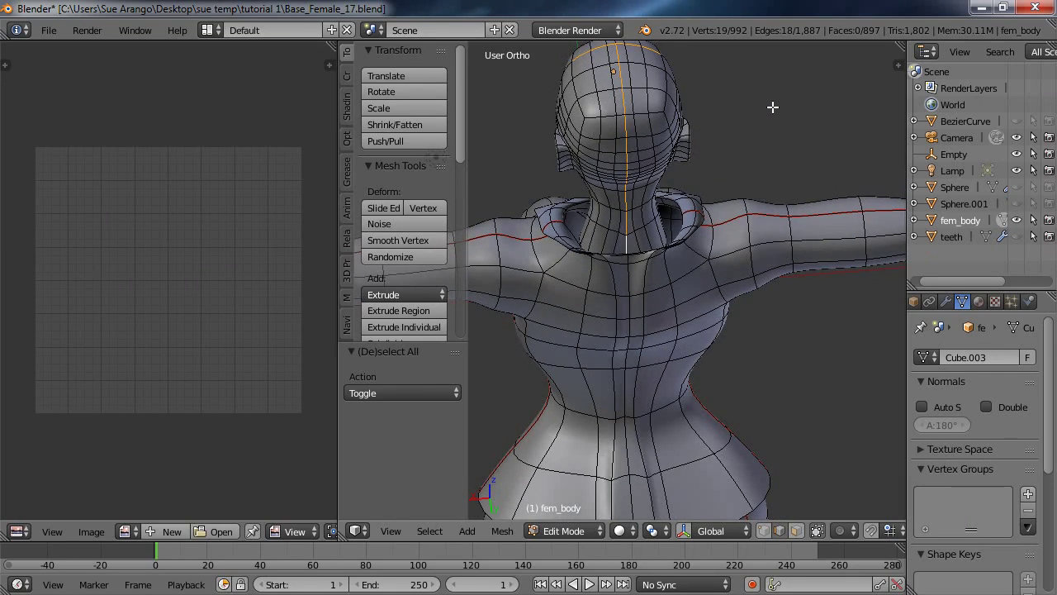
- Mark the back-of-head and neck path as a seam and deselect all edges
key("ctrl+e")
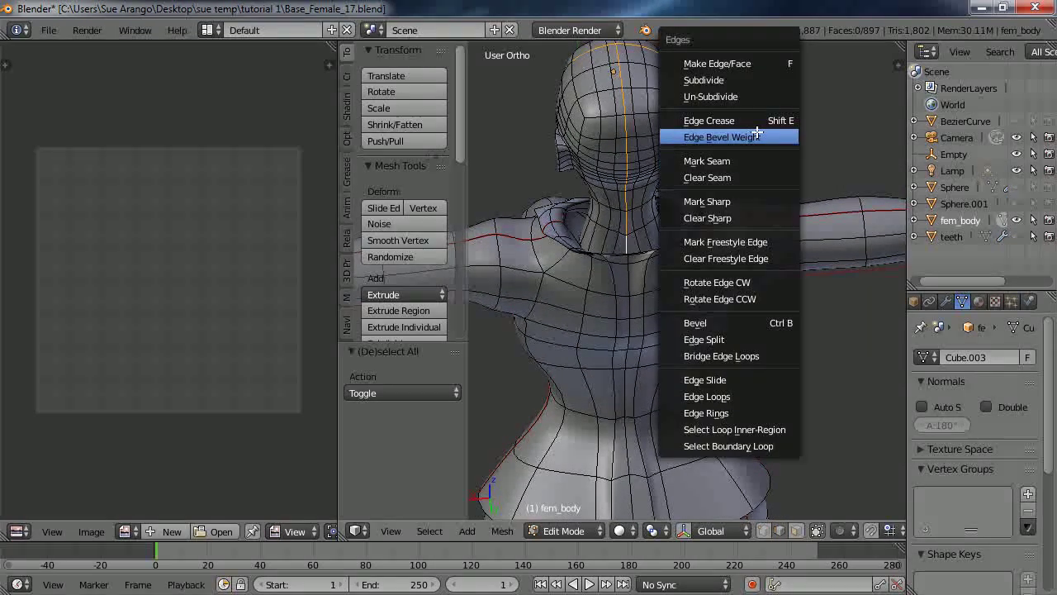
left_click(731, 161)
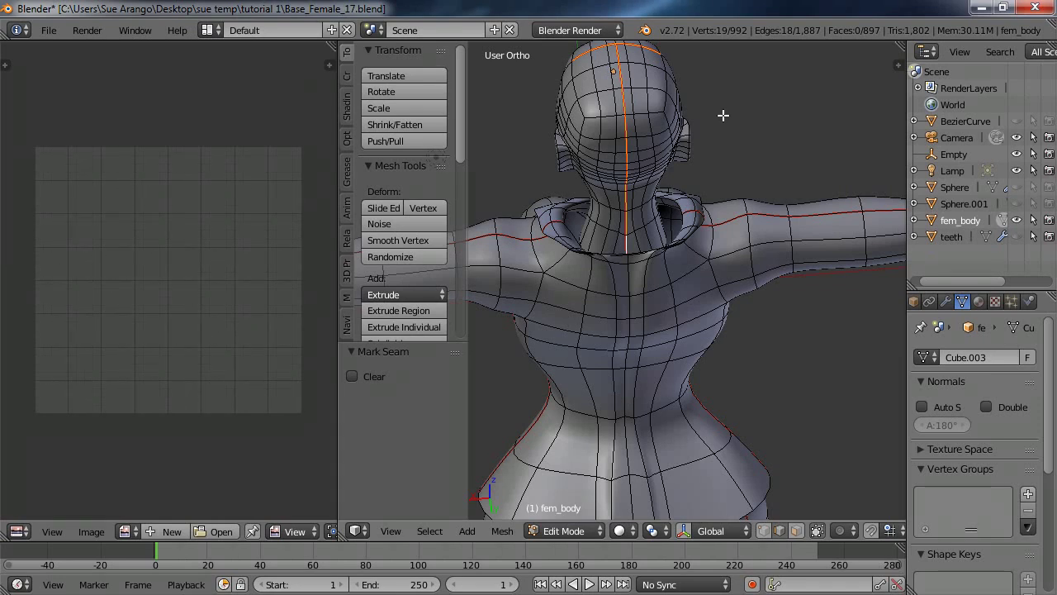
key("a")
middle_click_drag(609, 220, 797, 180)
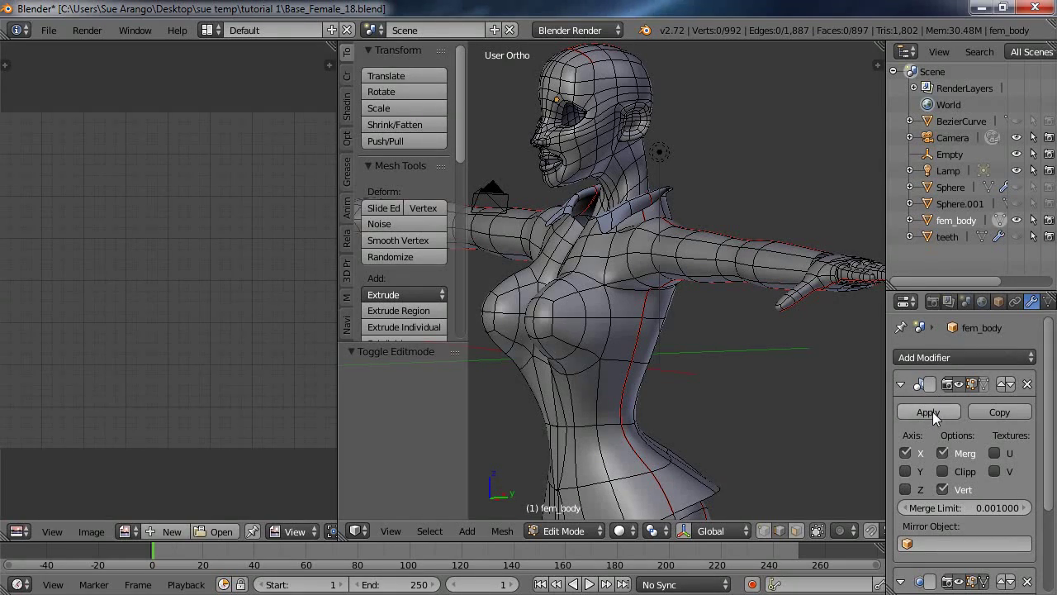
- Apply fem_body's Mirror modifier in Object Mode, then return to Edit Mode
left_click(934, 410)
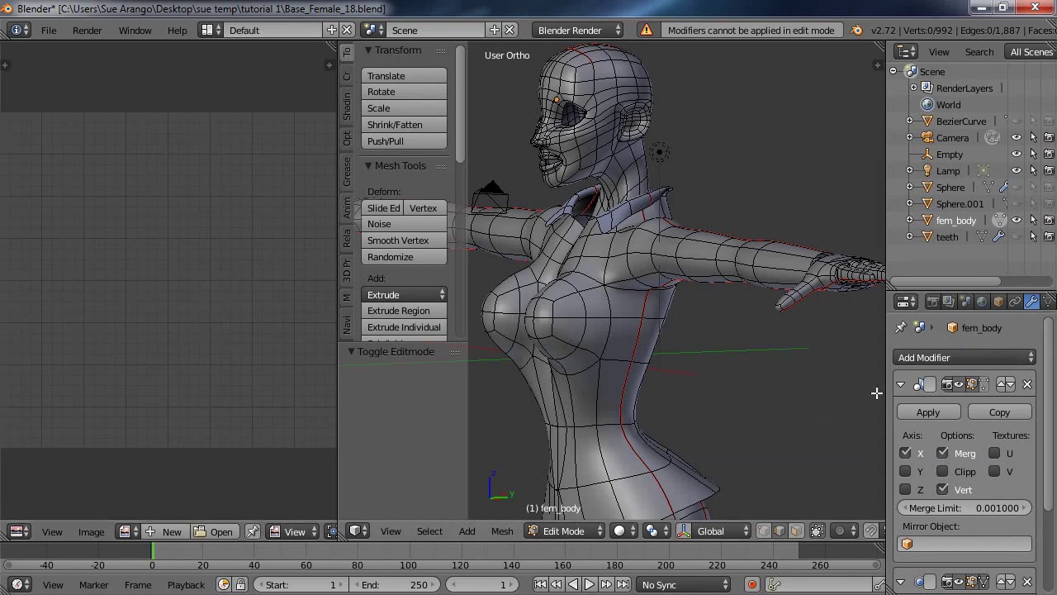
left_click(600, 529)
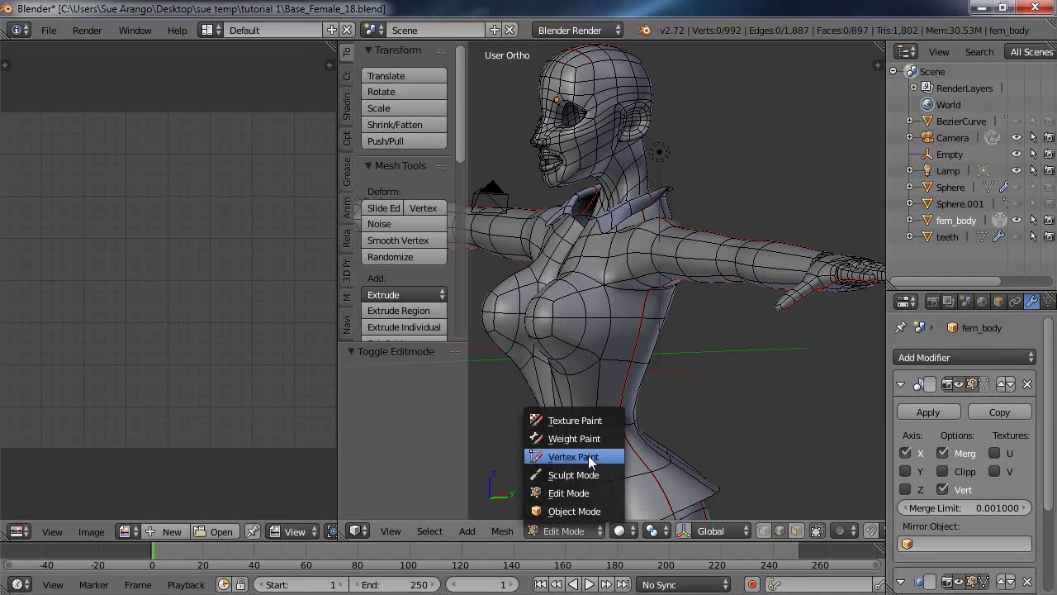
left_click(581, 510)
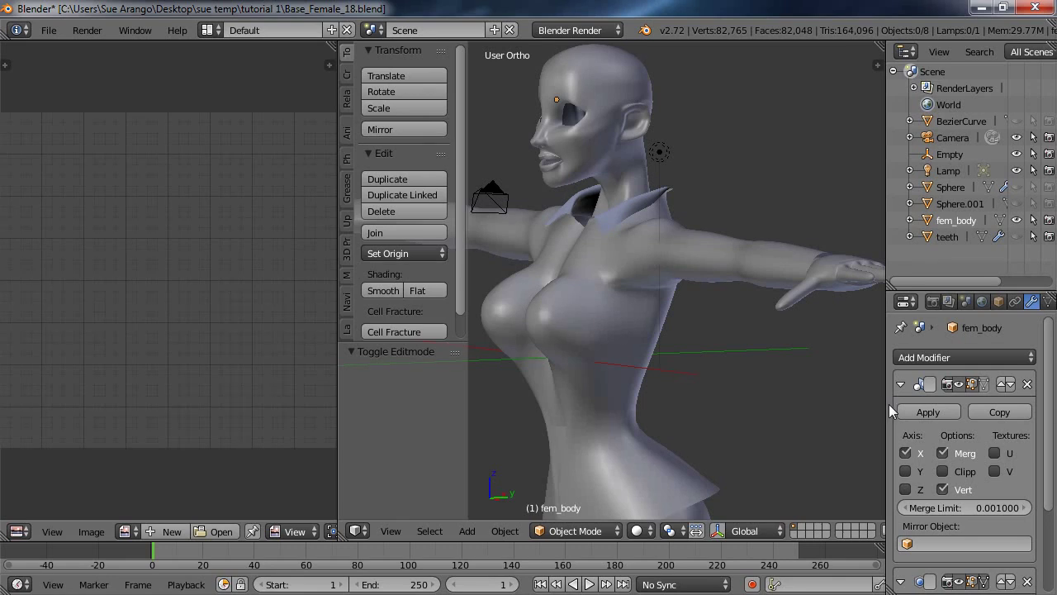
left_click_drag(884, 404, 708, 398)
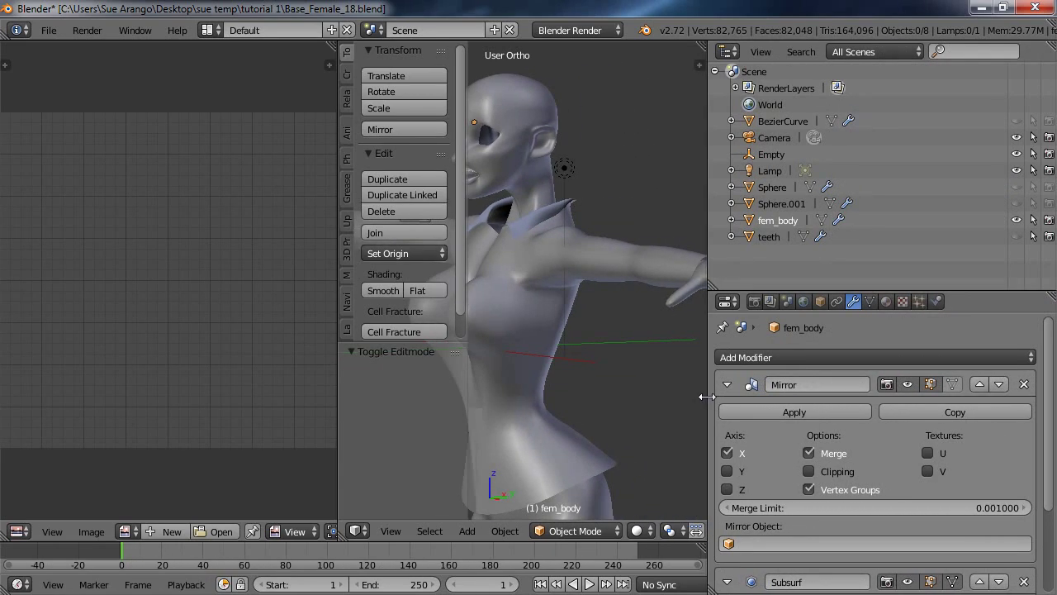
left_click(793, 411)
left_click_drag(707, 396, 954, 376)
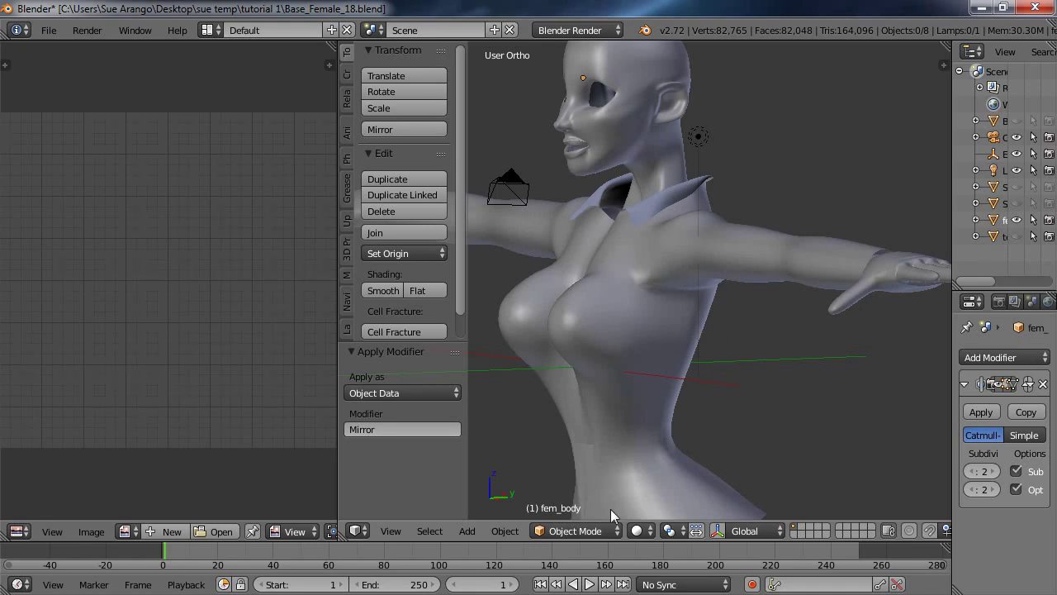
left_click(620, 531)
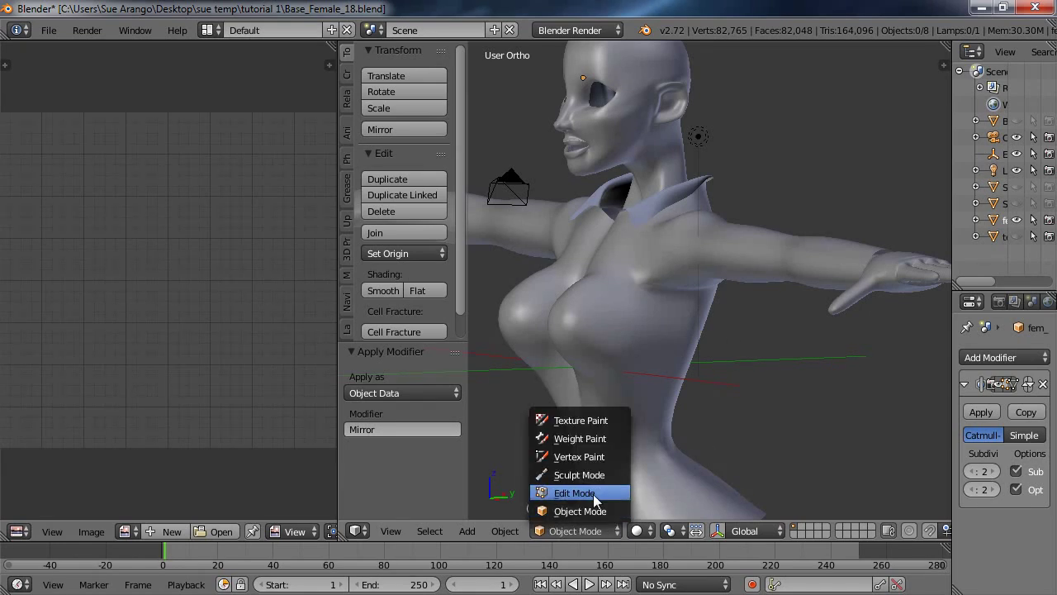
left_click(593, 494)
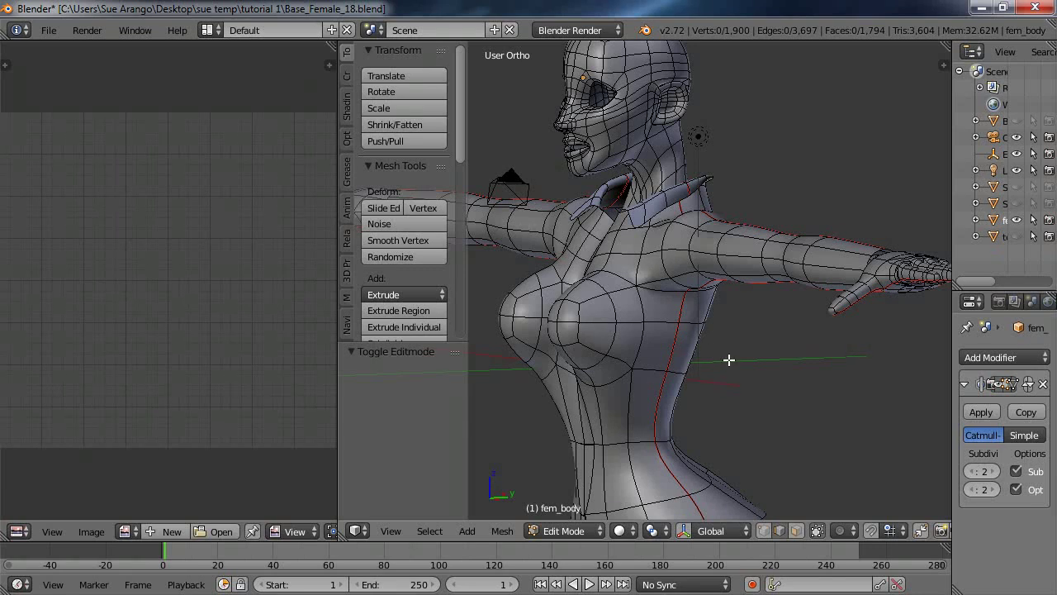
- Select the entire mesh and unwrap it into UV islands
key("a")
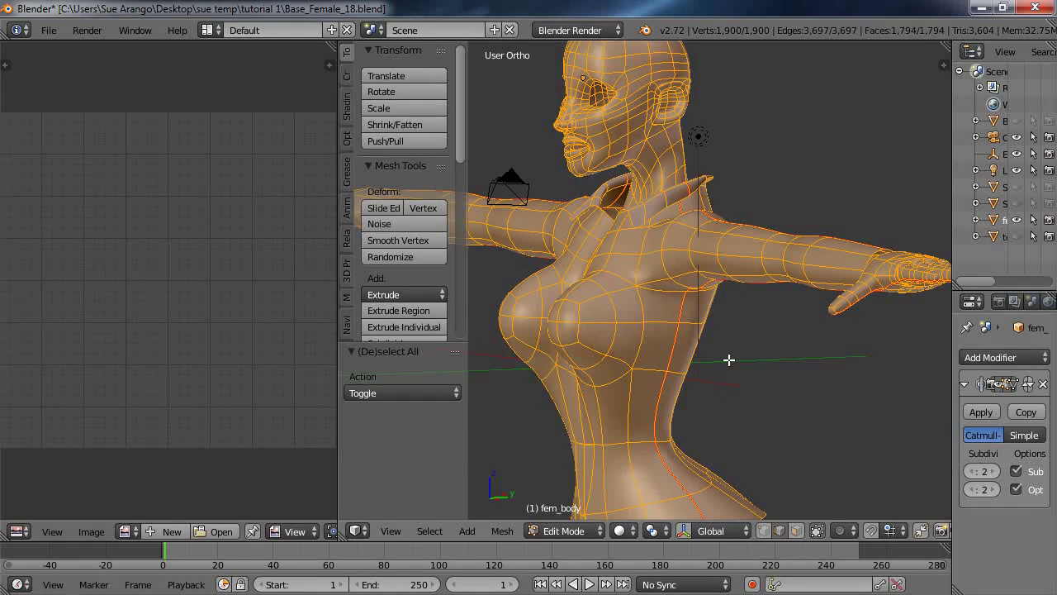
key("u")
left_click(728, 360)
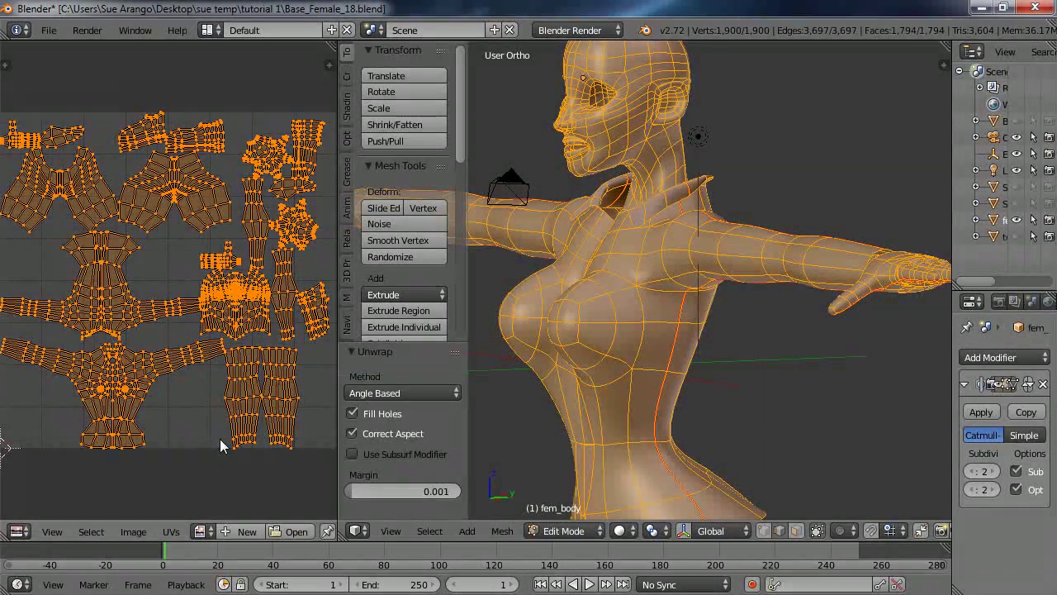
- Widen the UV editor to inspect the islands, then undo the whole-body unwrap
left_click_drag(337, 473, 535, 463)
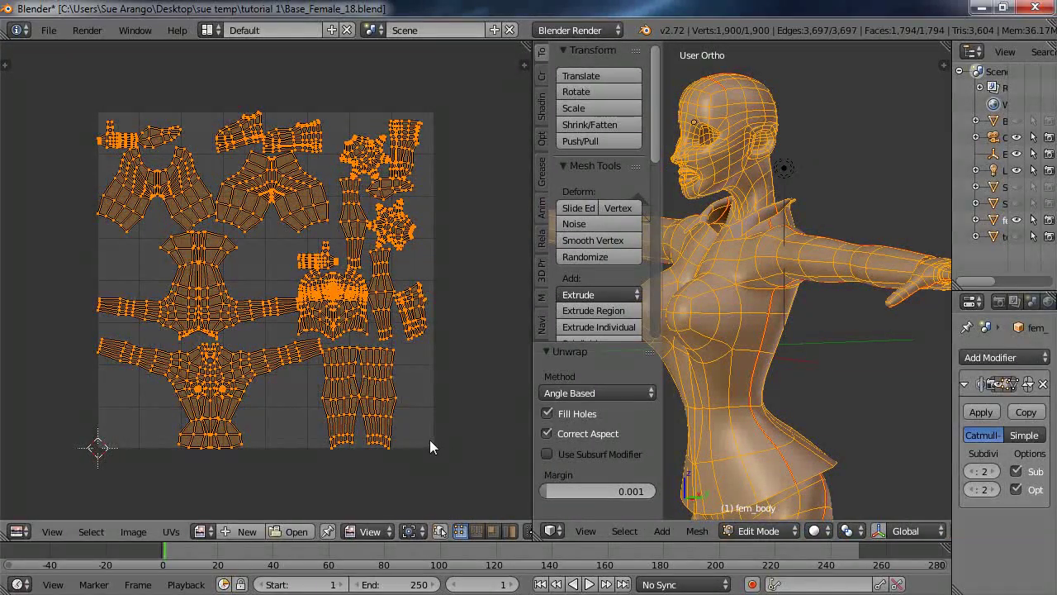
scroll(429, 446, "up", 2)
scroll(429, 445, "up", 1)
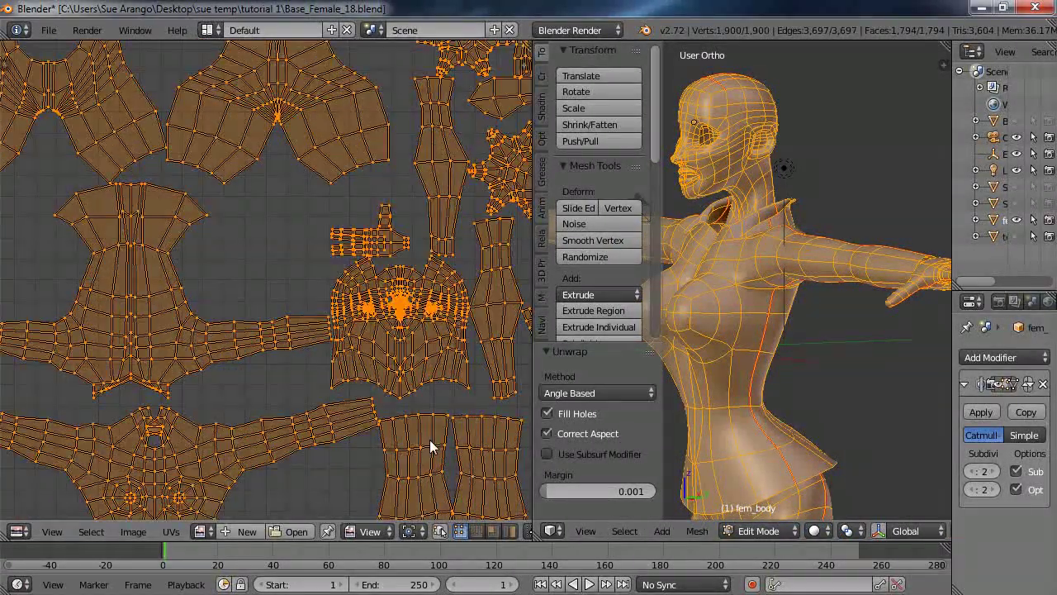
scroll(429, 446, "down", 3)
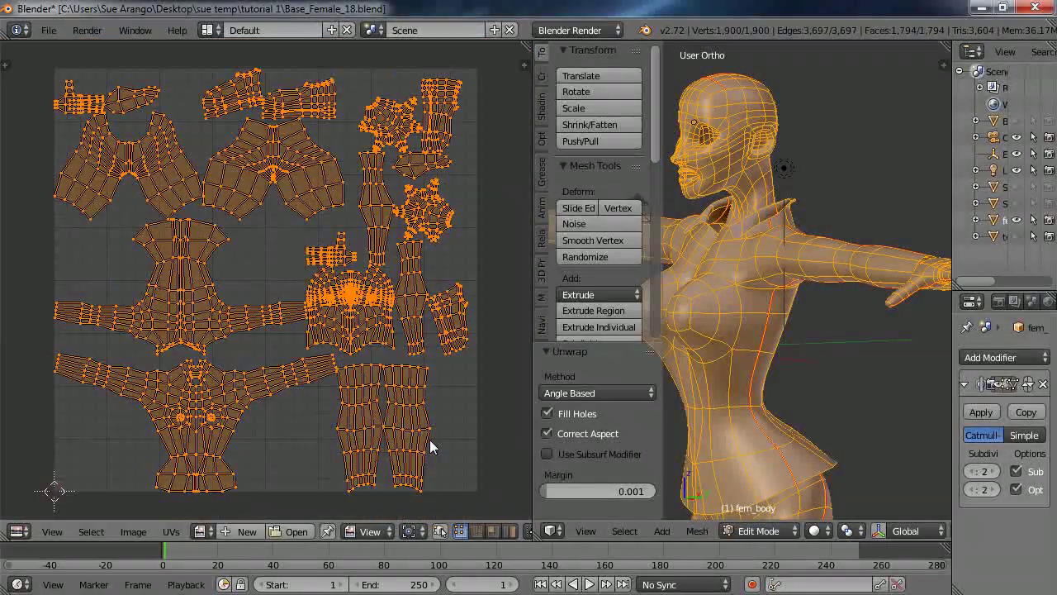
scroll(429, 446, "up", 1)
scroll(429, 446, "down", 1)
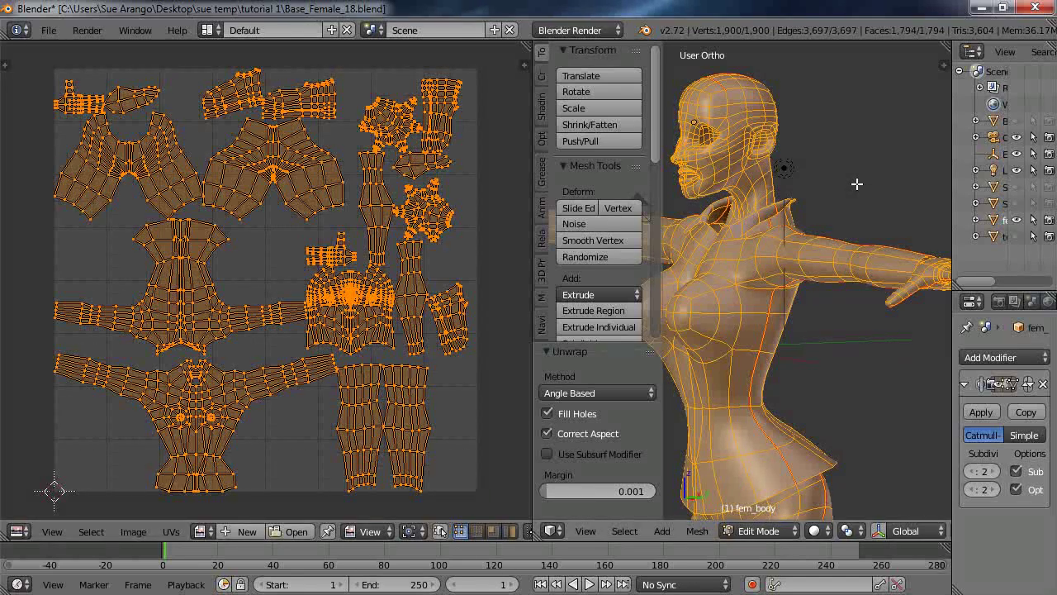
key("ctrl+z")
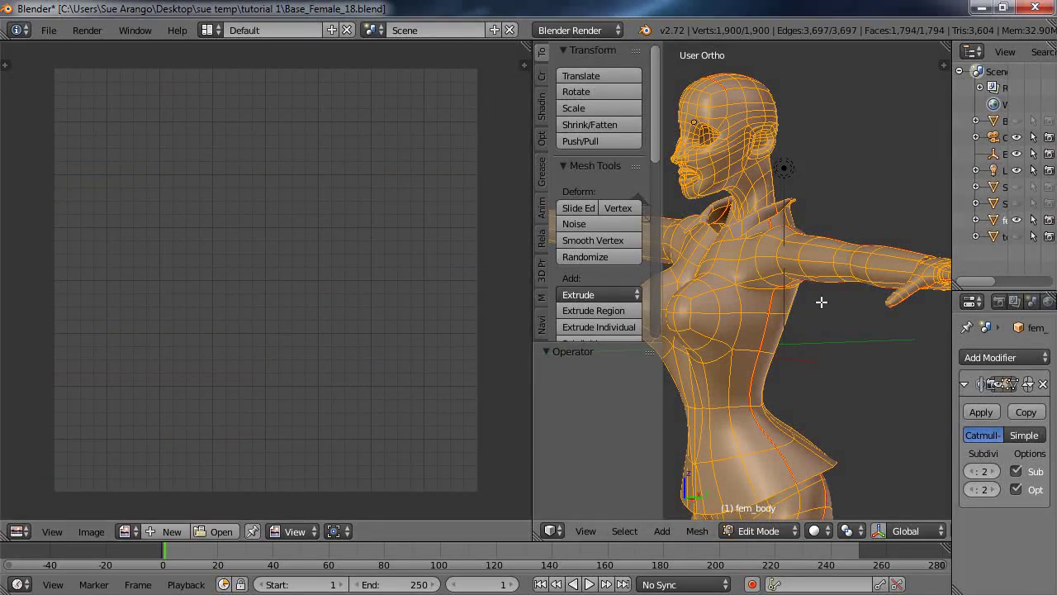
- In face select, select the seam-bounded front and back torso regions with the arms
left_click_drag(533, 409, 228, 391)
scroll(736, 413, "down", 3)
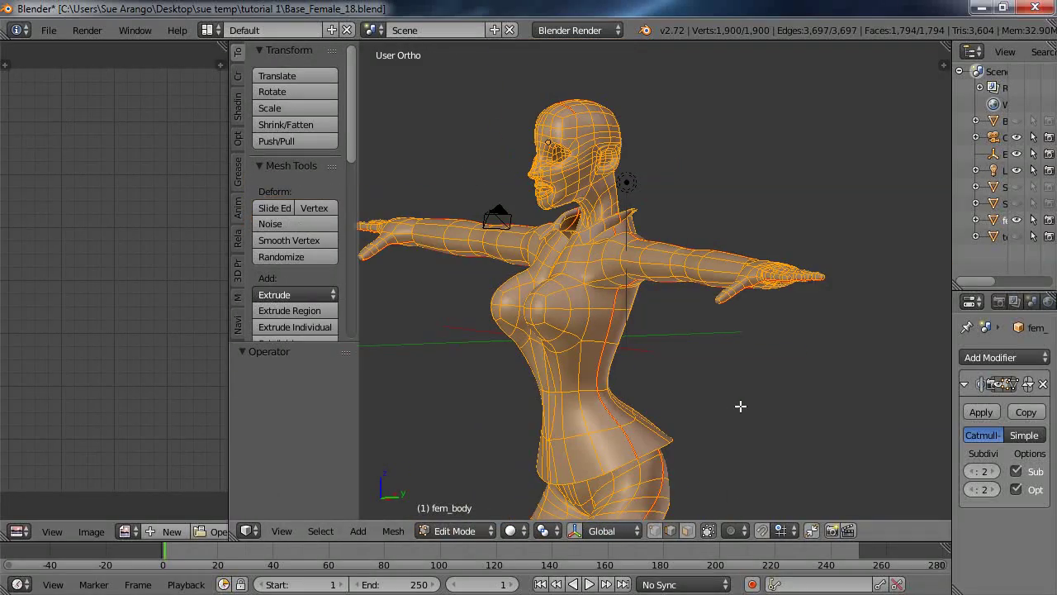
key("a")
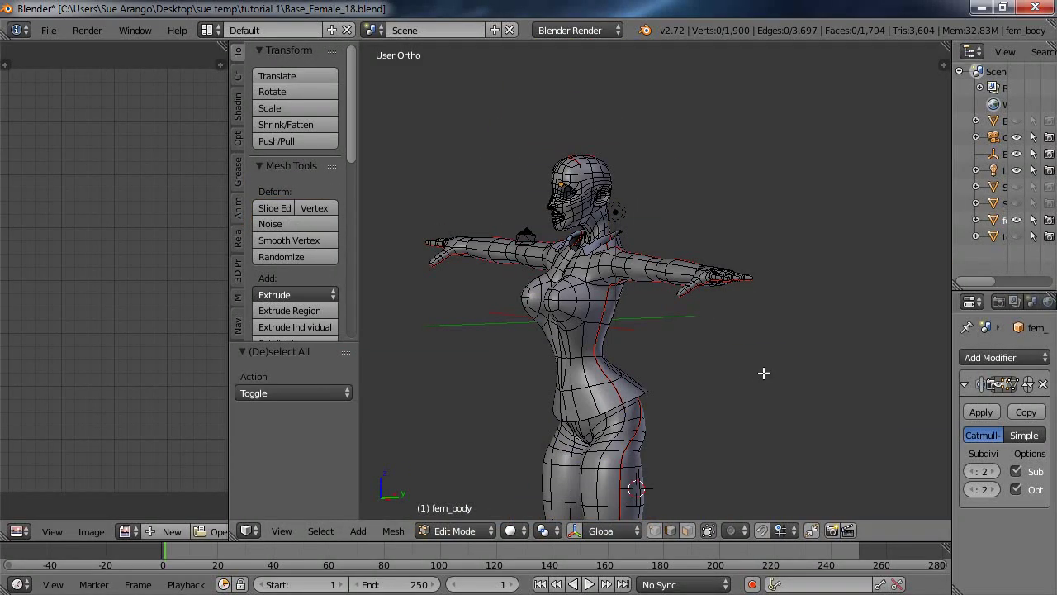
left_click(687, 531)
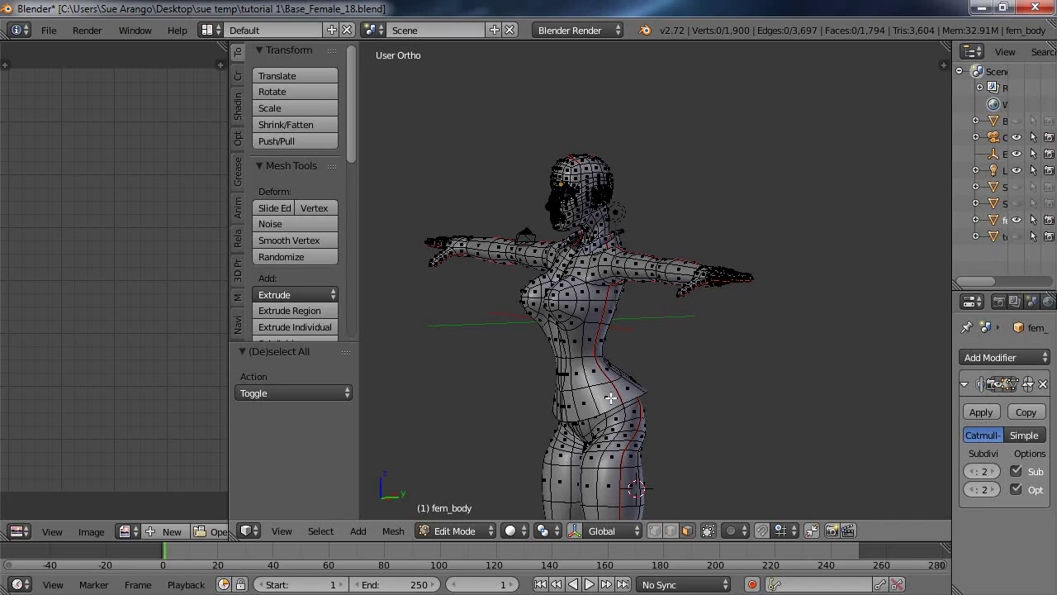
key("ctrl+l")
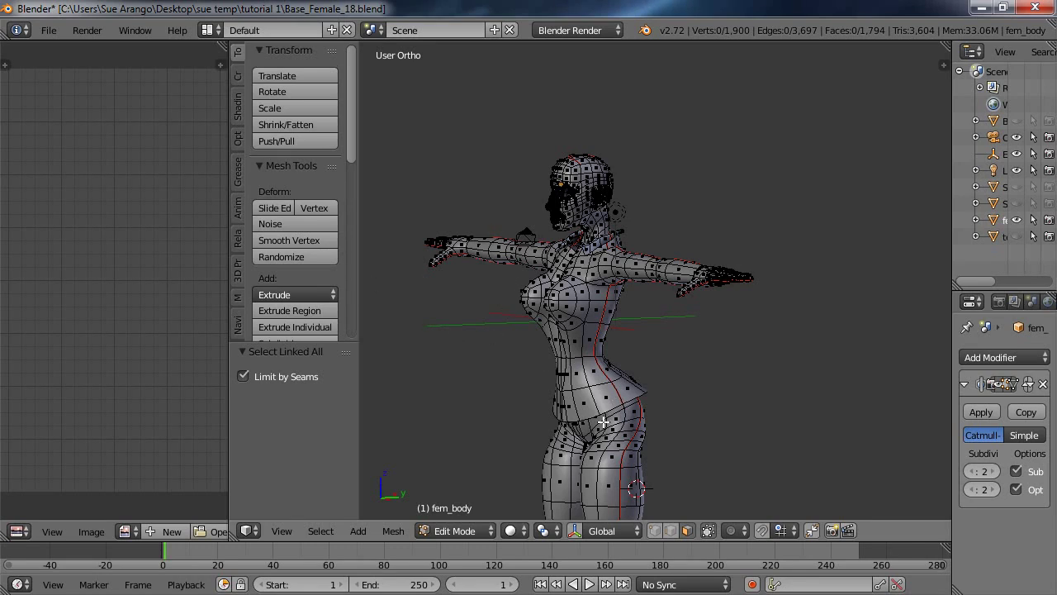
right_click(607, 393)
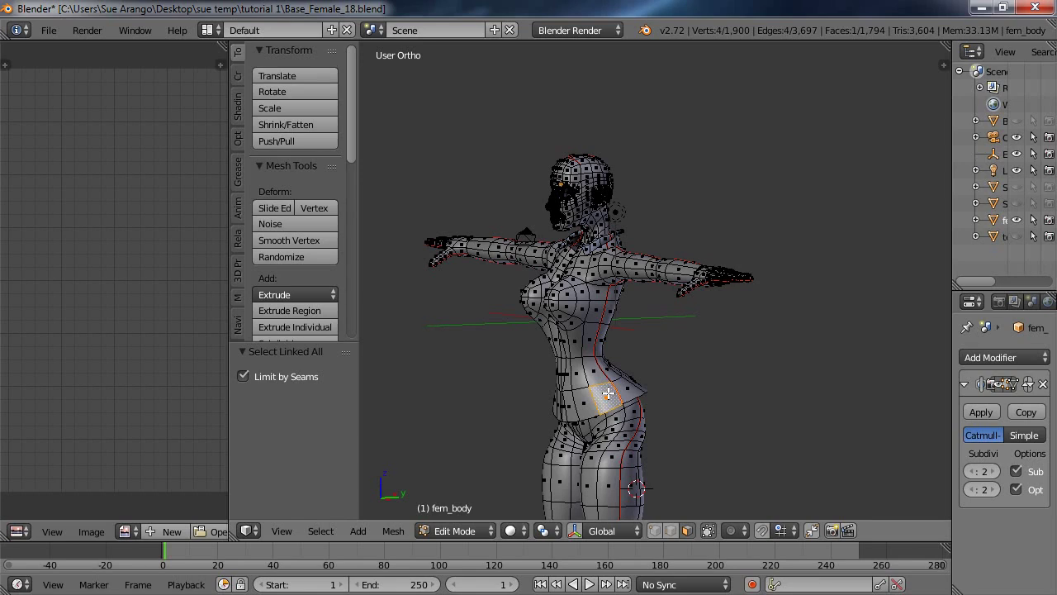
key("ctrl+l")
middle_click_drag(698, 396, 642, 371)
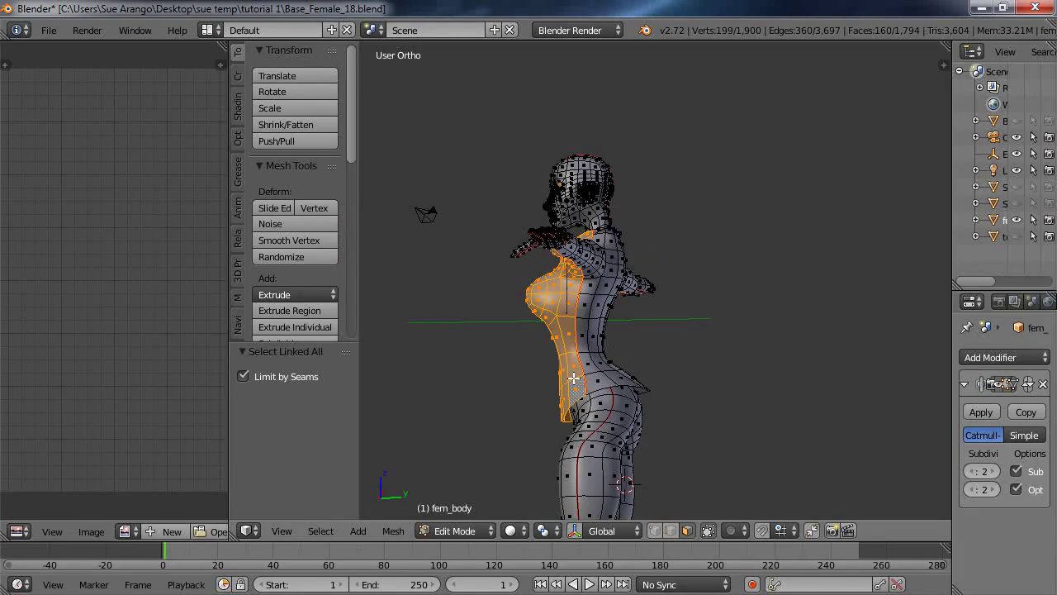
left_click(595, 337, "shift")
key("ctrl+l")
middle_click_drag(675, 350, 760, 362)
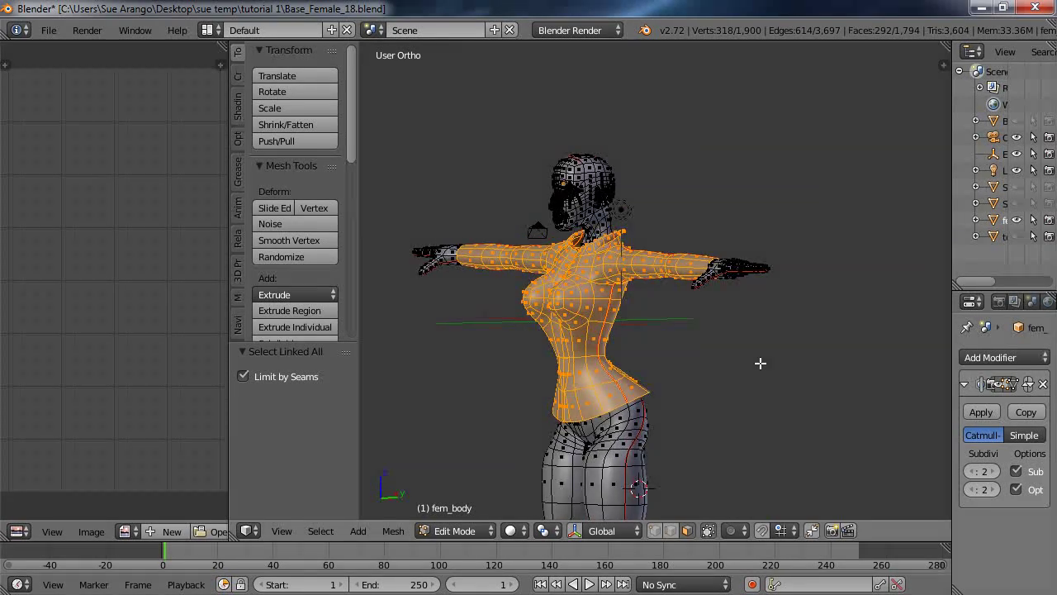
- Unwrap the selected torso and arms and widen the UV editor to view the islands
key("u")
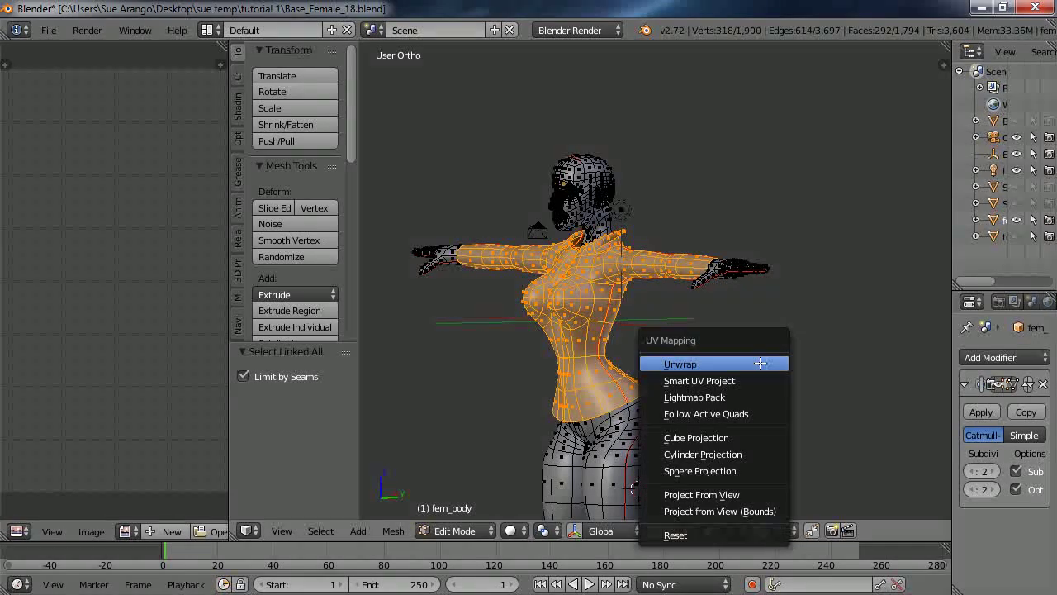
left_click(759, 360)
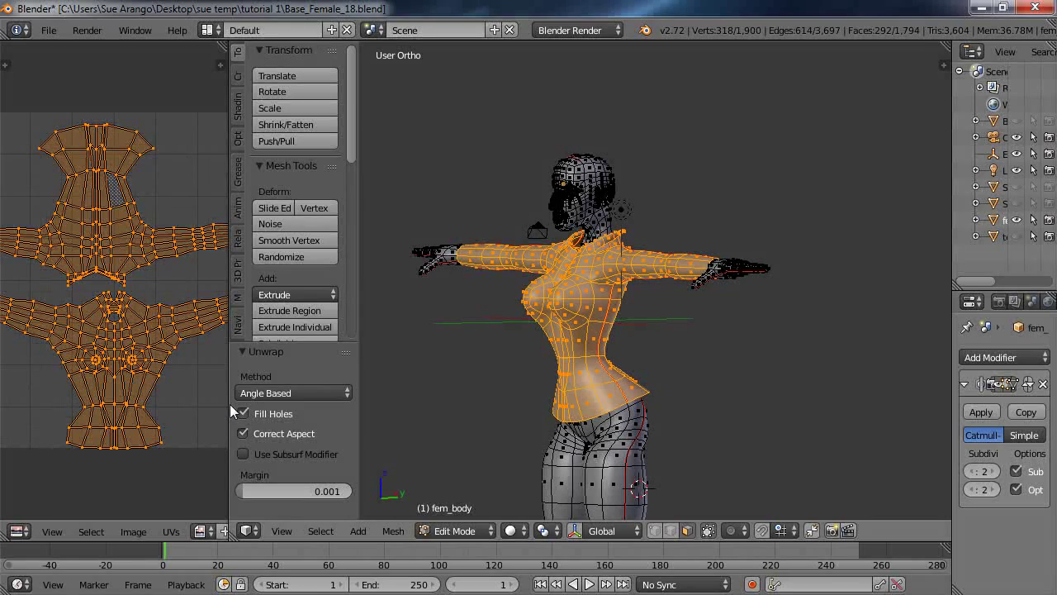
left_click_drag(234, 410, 475, 413)
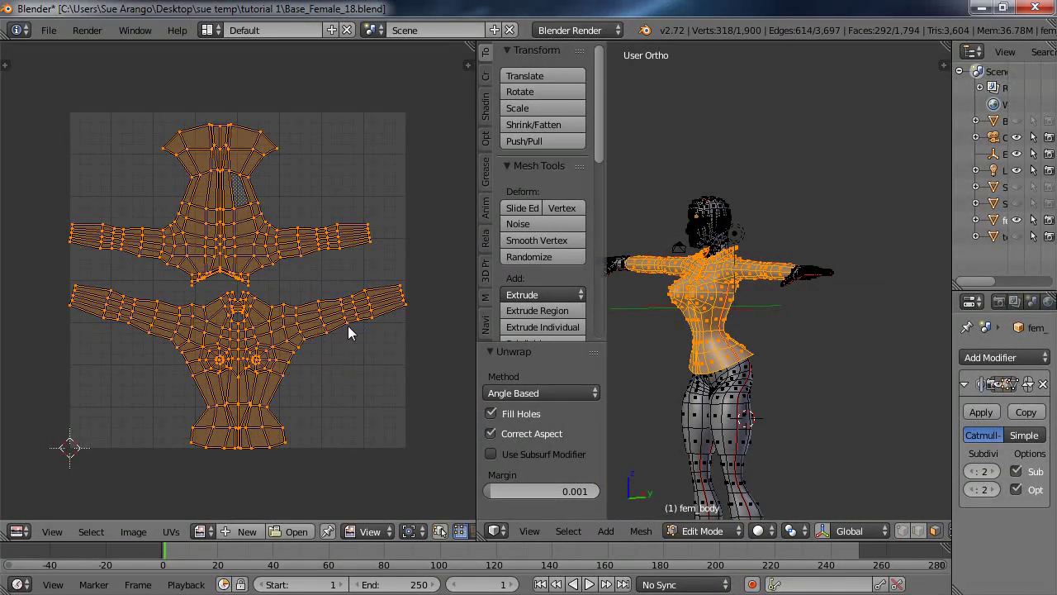
scroll(238, 364, "up", 1)
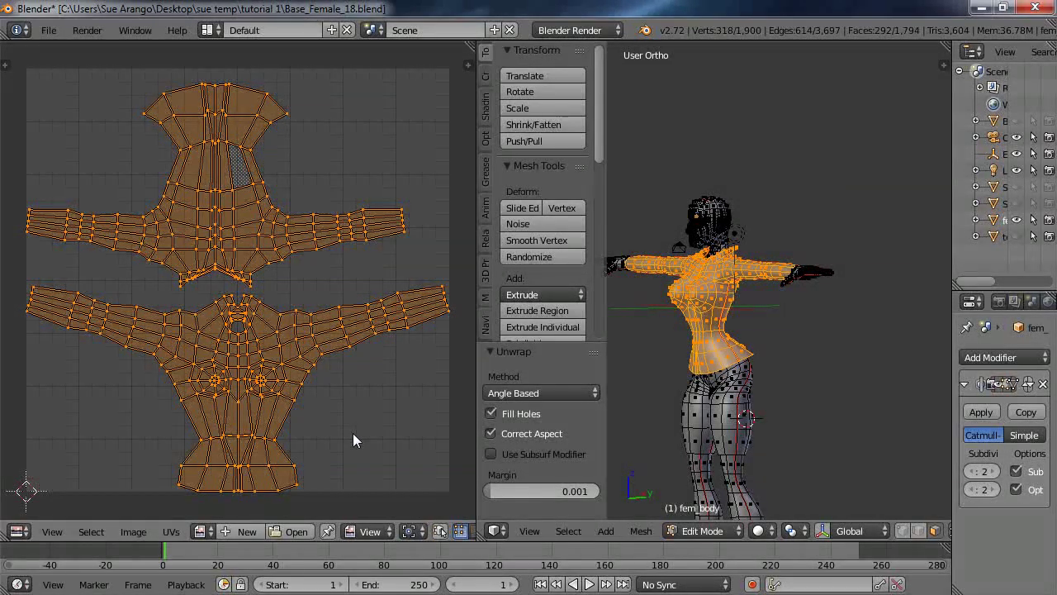
- Toggle the torso UV selection off and back on, then deselect the whole body mesh
key("a")
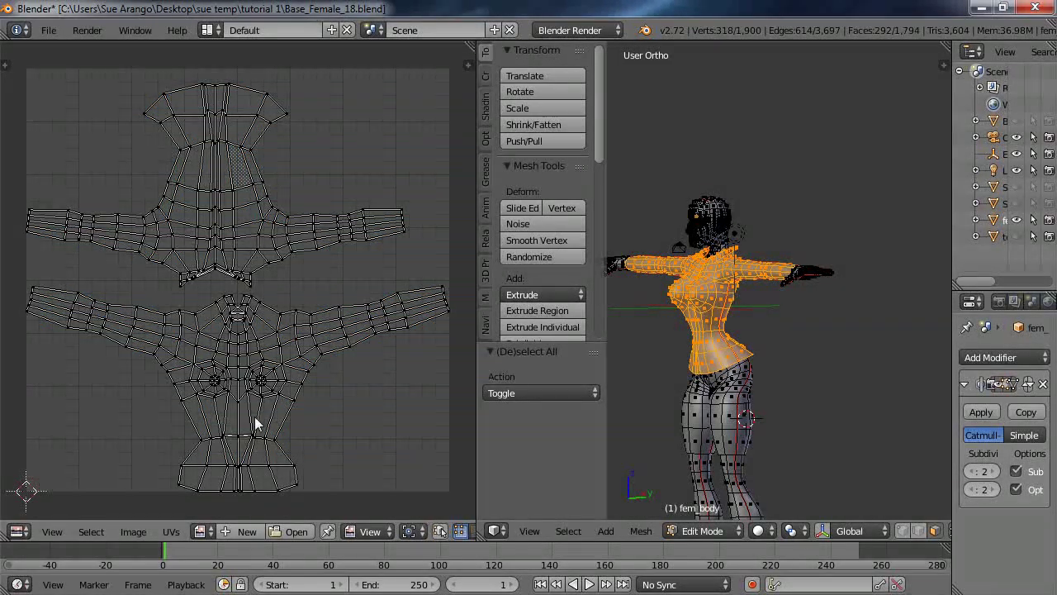
key("a")
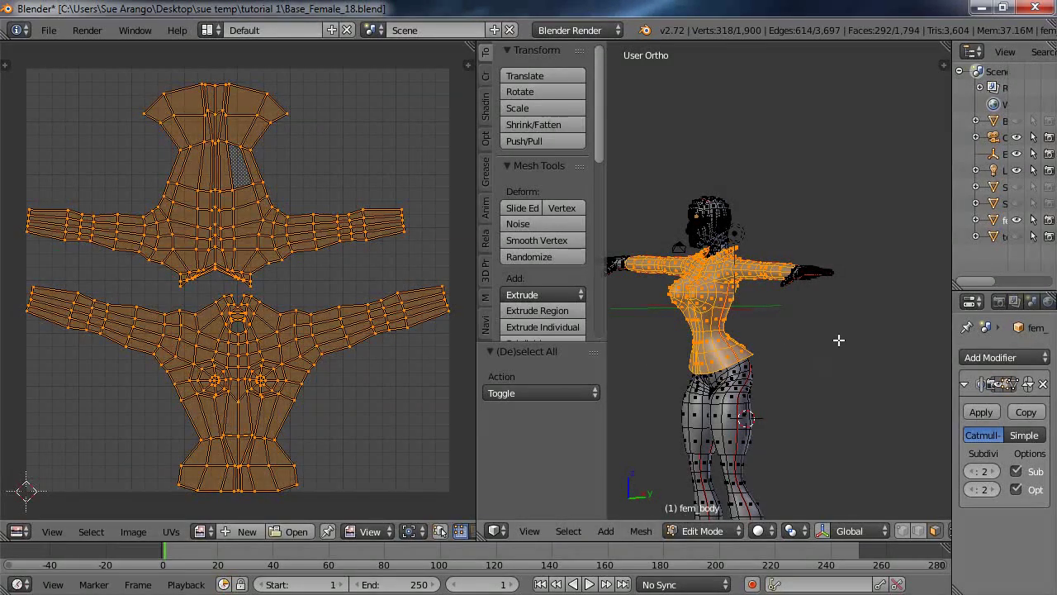
key("a")
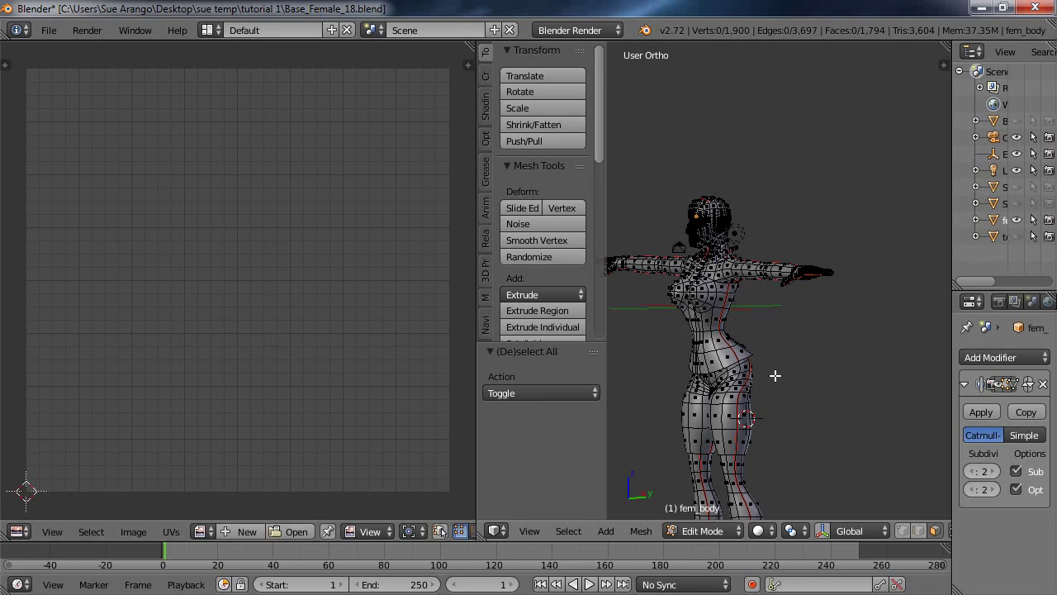
- Select the seam-bounded hip and pelvis faces and unwrap them into front and back UV islands
right_click(732, 396)
key("ctrl+l")
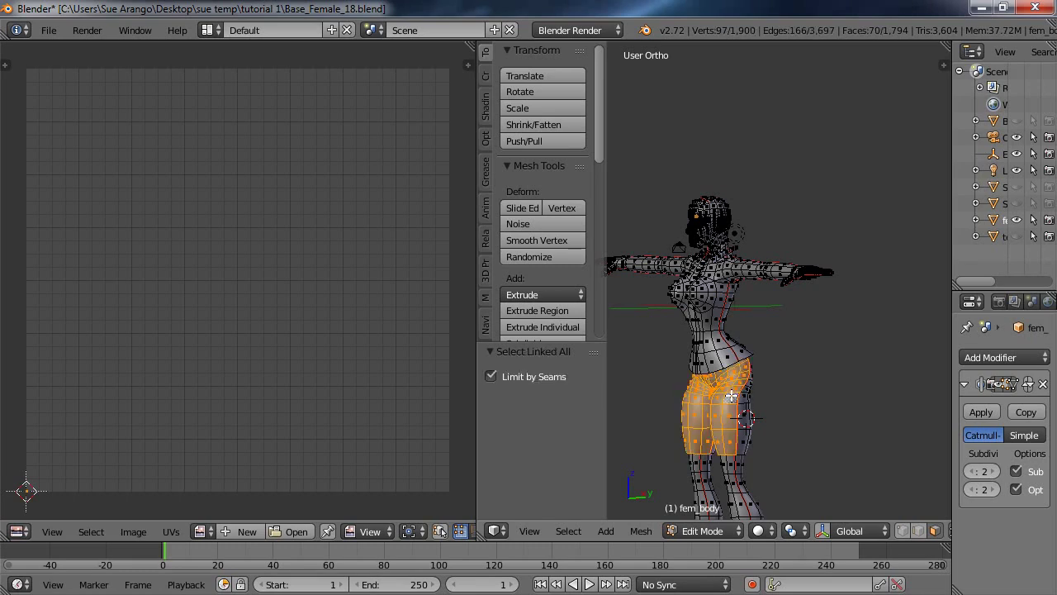
right_click(743, 440)
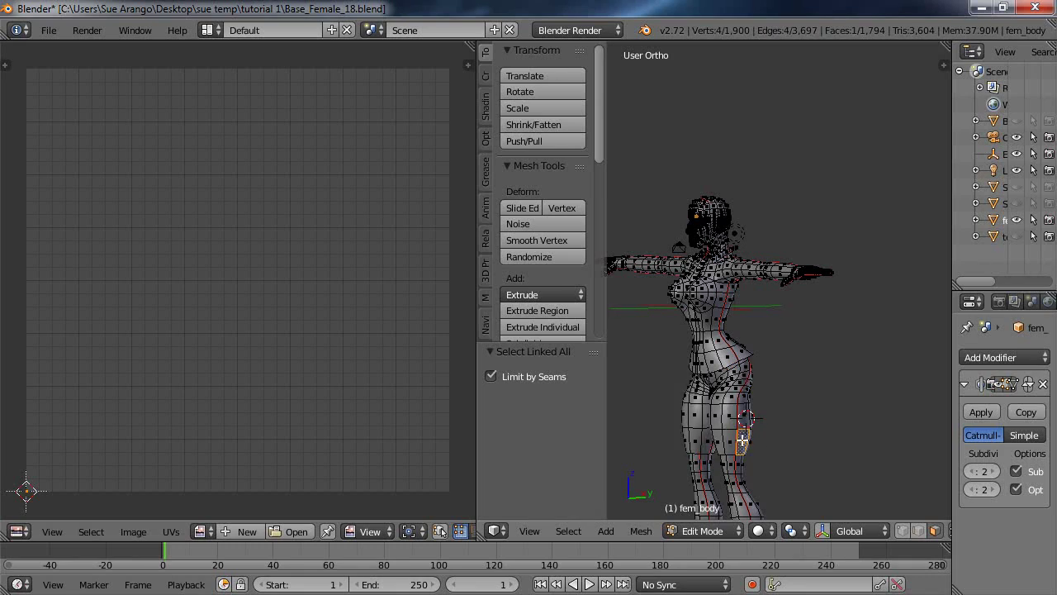
key("ctrl+z")
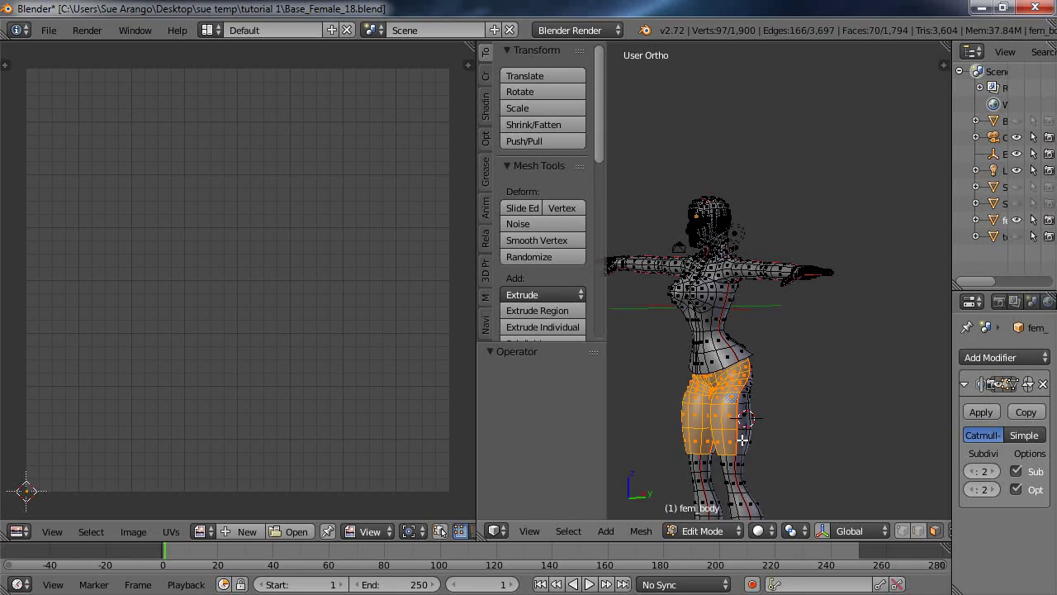
right_click(742, 440)
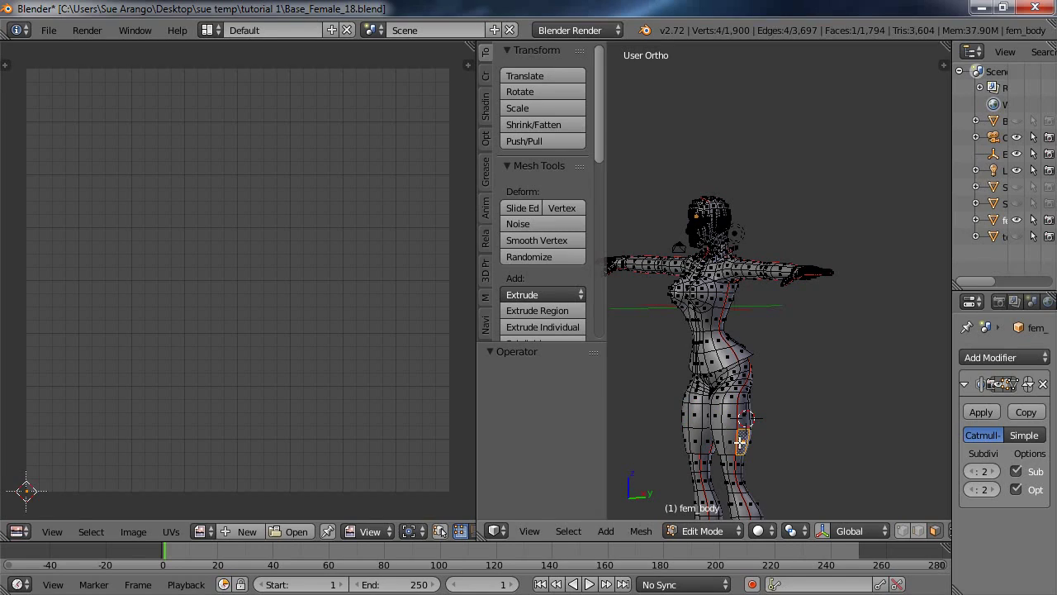
key("ctrl+z")
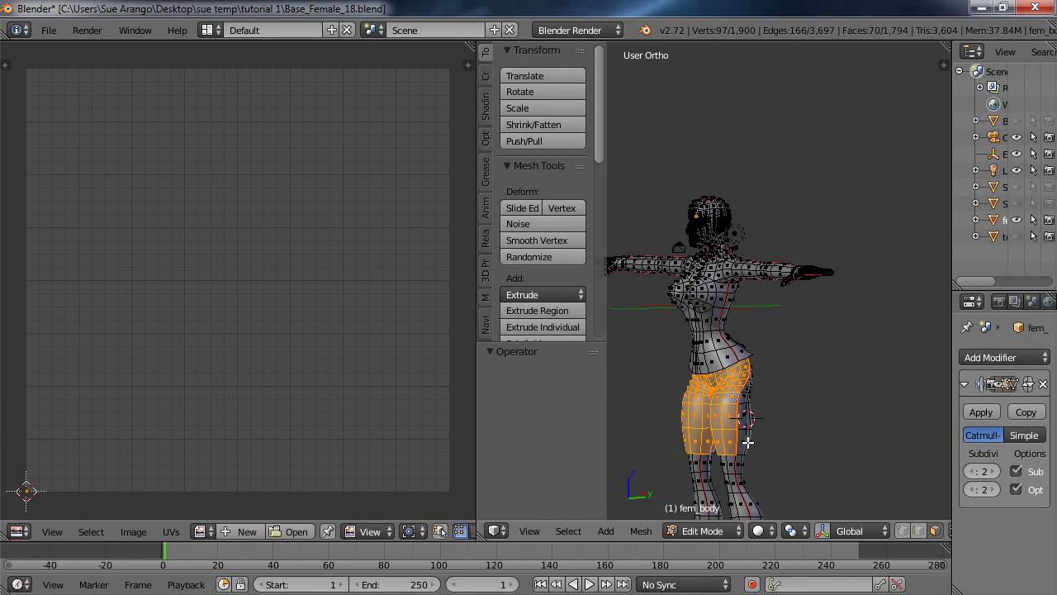
right_click(744, 437, "shift")
key("ctrl+l")
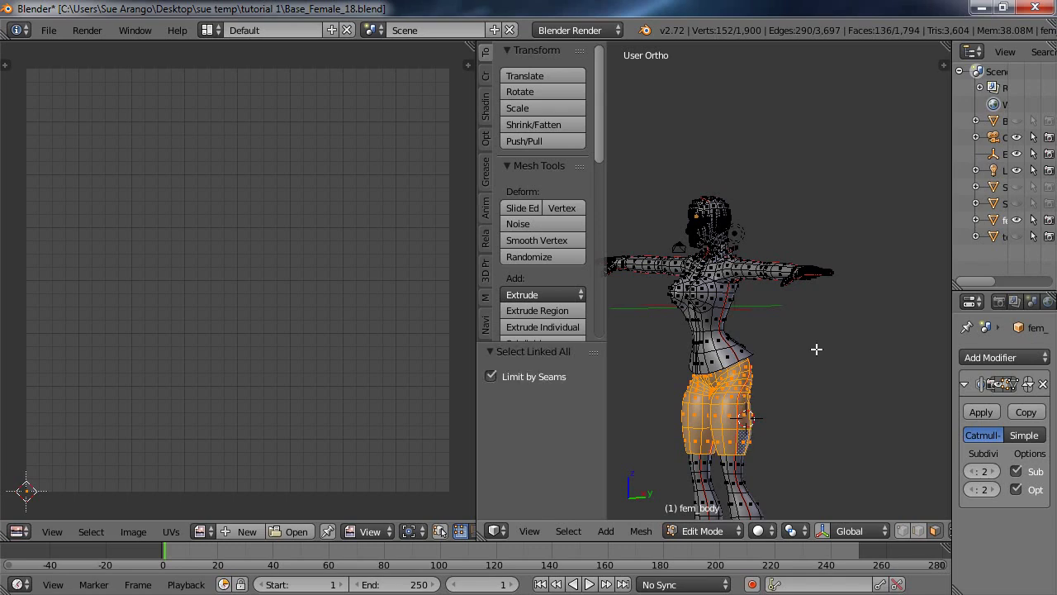
key("u")
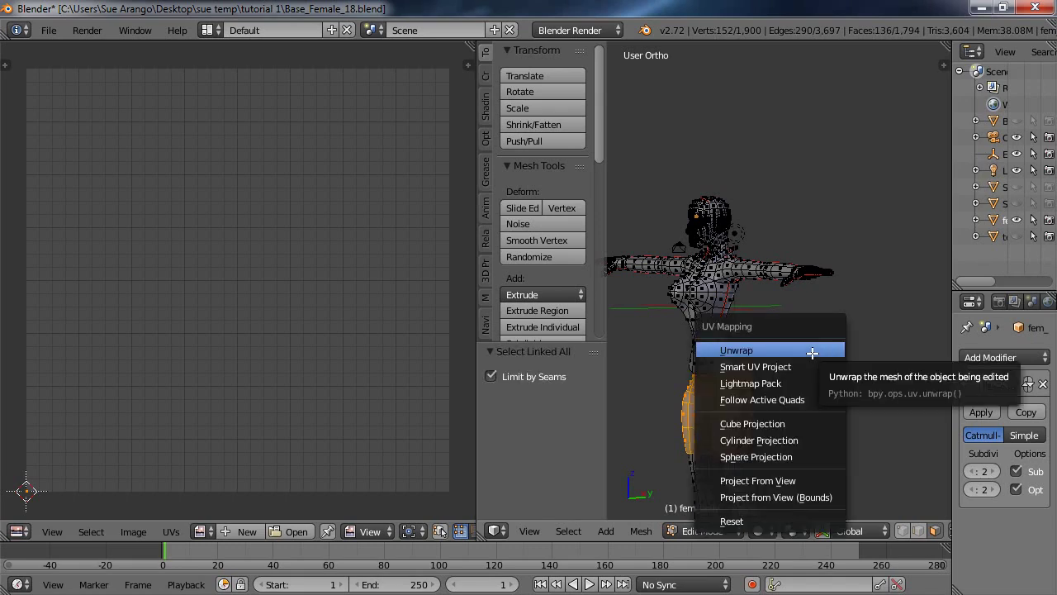
left_click(816, 349)
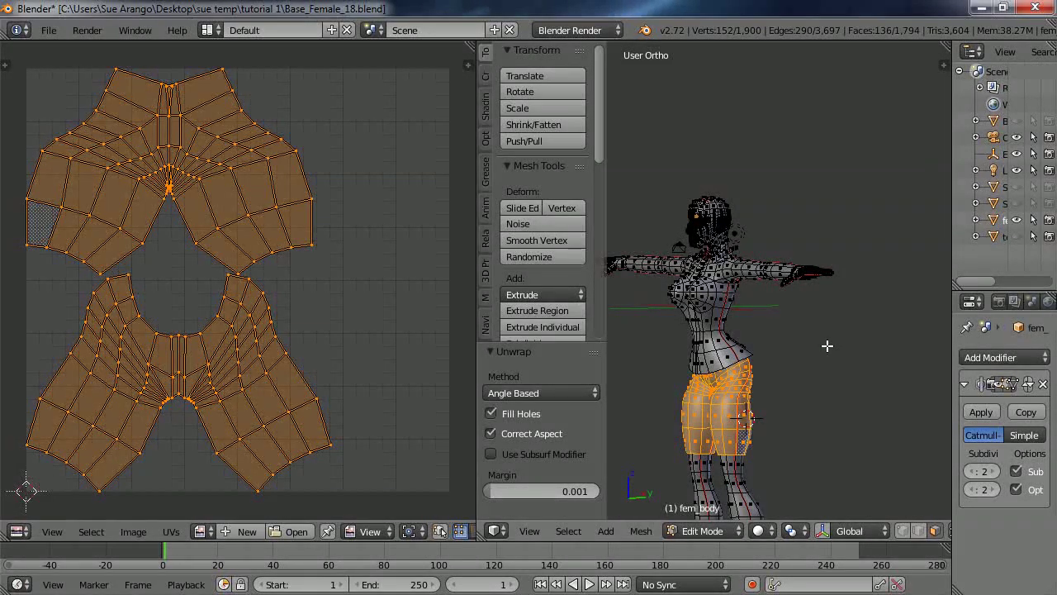
- Select both legs up to their seams and unwrap them into four long vertical UV islands
key("a")
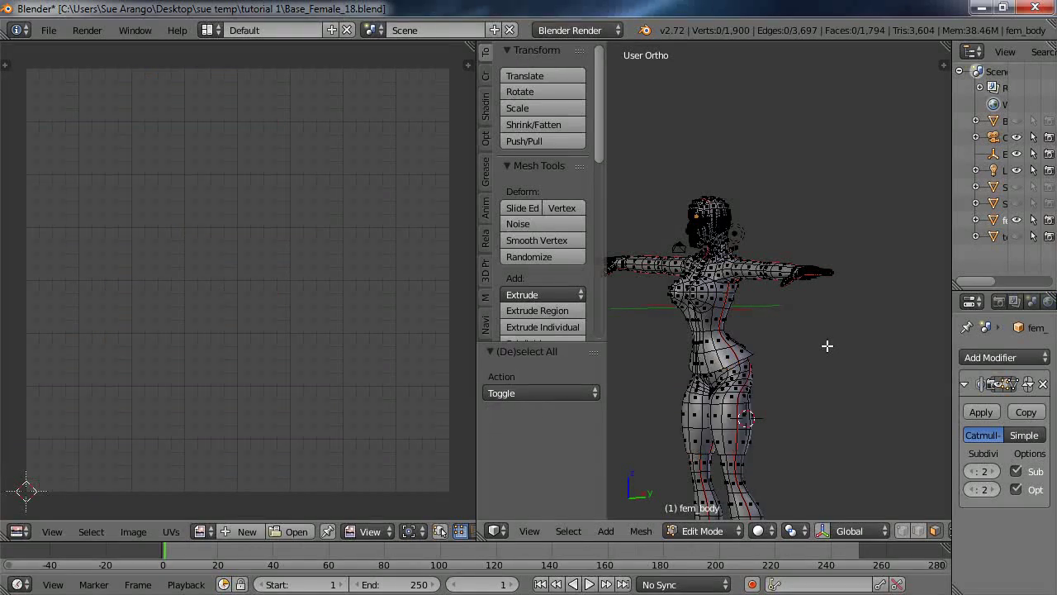
right_click(744, 507)
key("ctrl+l")
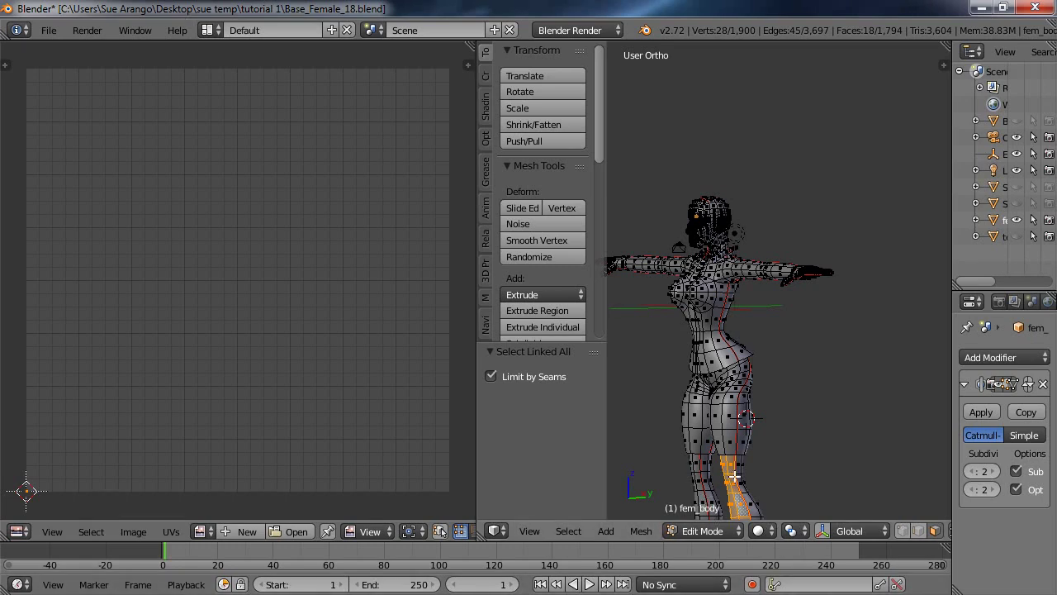
middle_click_drag(770, 466, 769, 312, "shift")
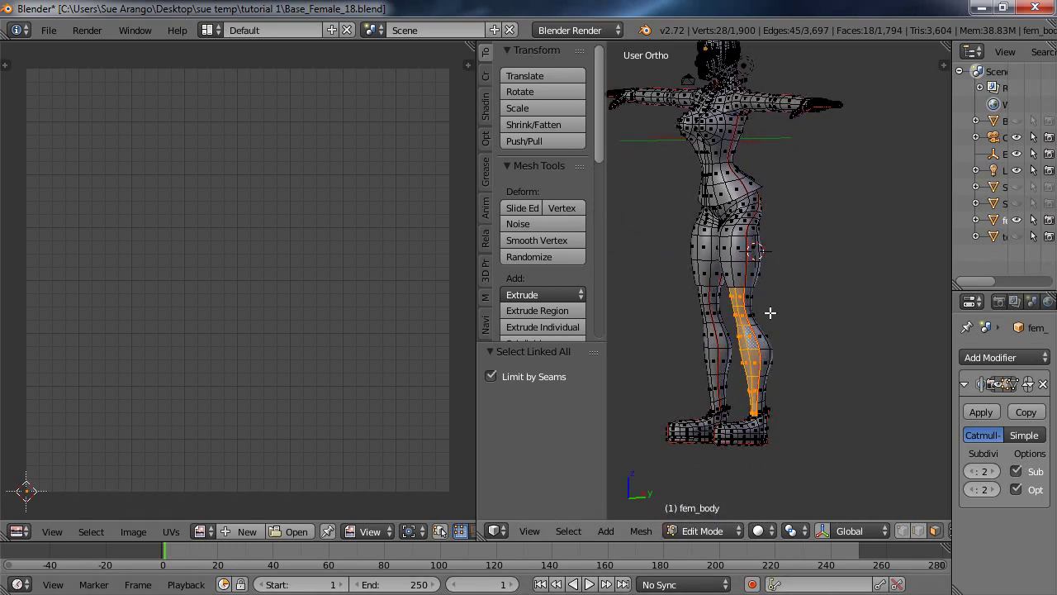
right_click(712, 361, "shift")
right_click(724, 360, "shift")
right_click(767, 360, "shift")
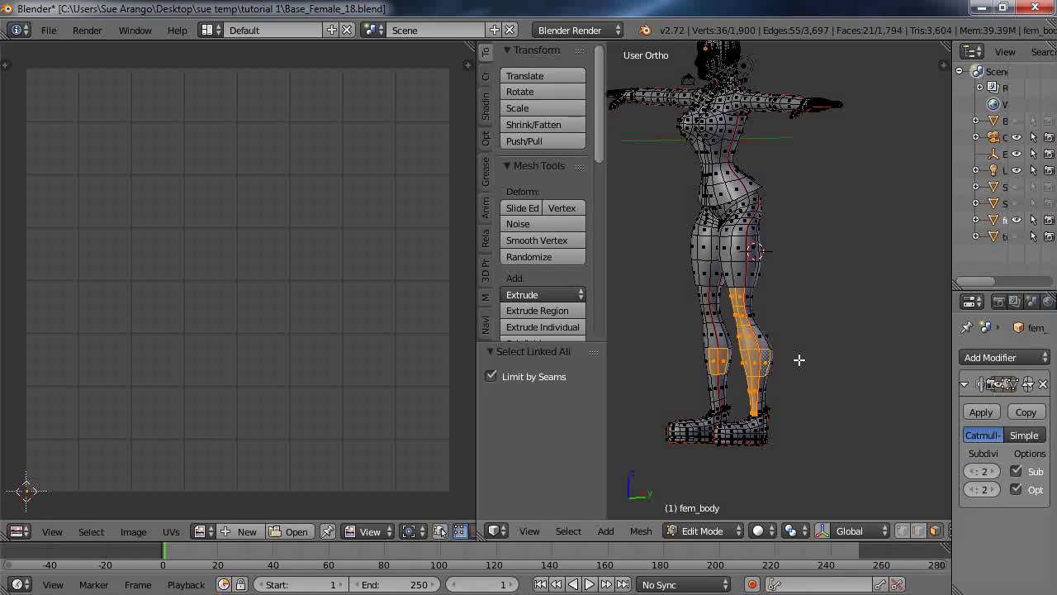
key("ctrl+l")
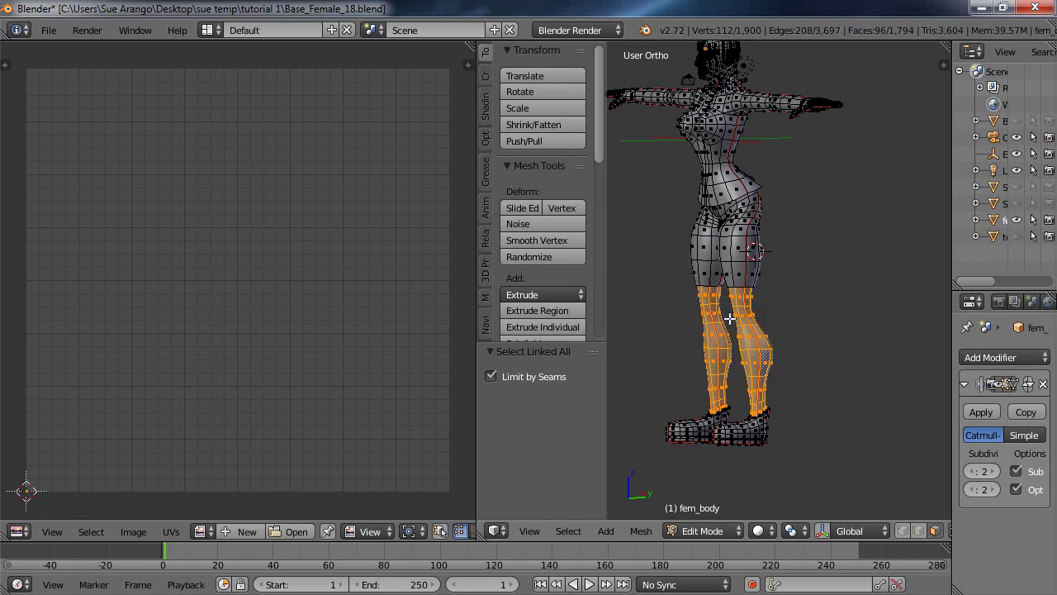
key("u")
left_click(802, 337)
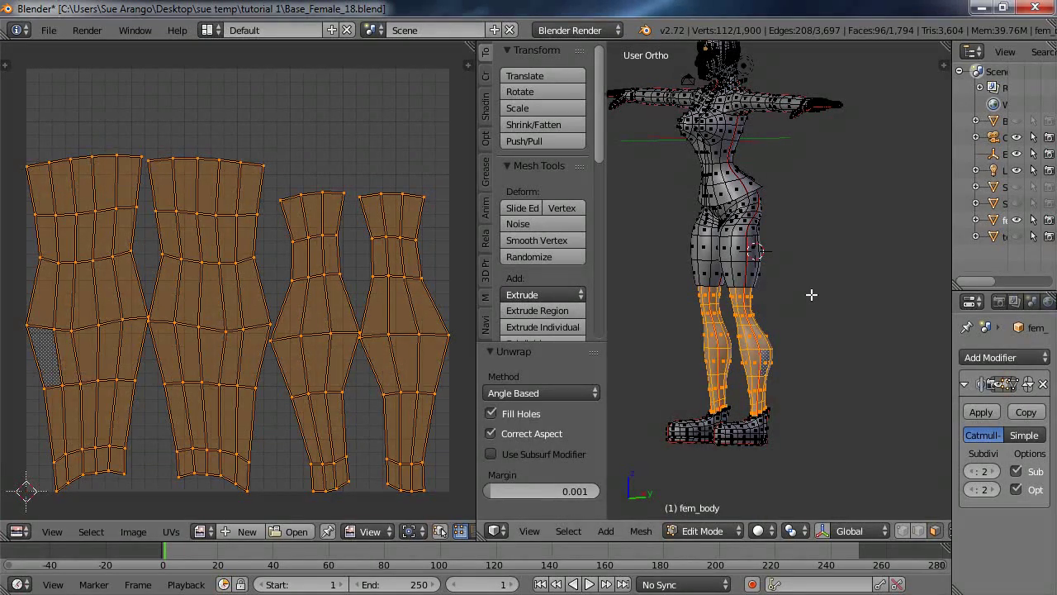
middle_click_drag(798, 335, 826, 295)
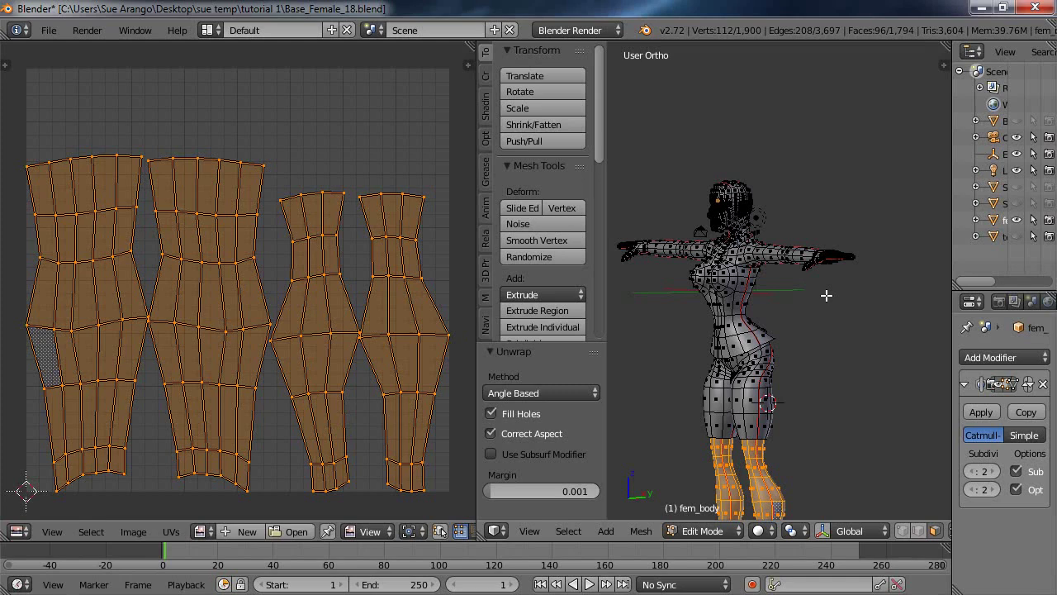
scroll(810, 247, "up", 5)
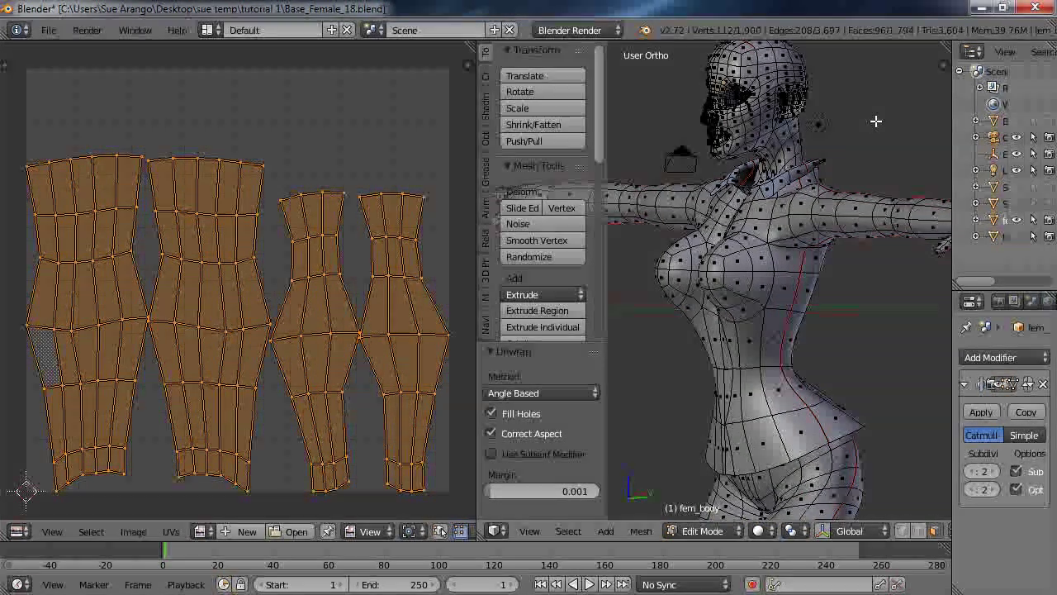
- Select the whole head and neck, unwrap them into one wide UV island, then deselect
key("a")
middle_click_drag(871, 110, 850, 207)
right_click(742, 154)
key("ctrl+l")
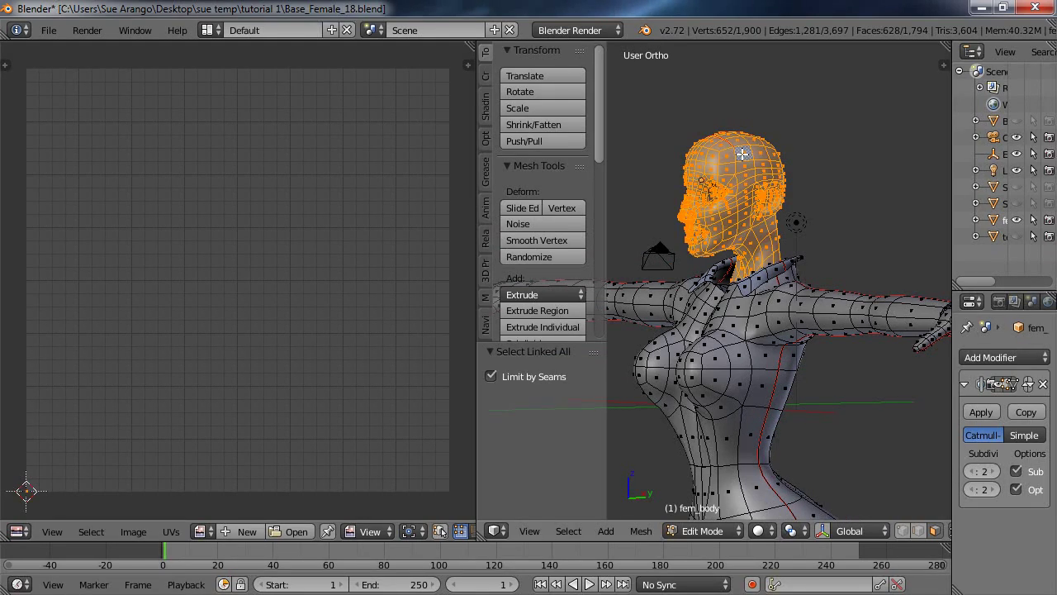
middle_click_drag(802, 215, 831, 204)
key("u")
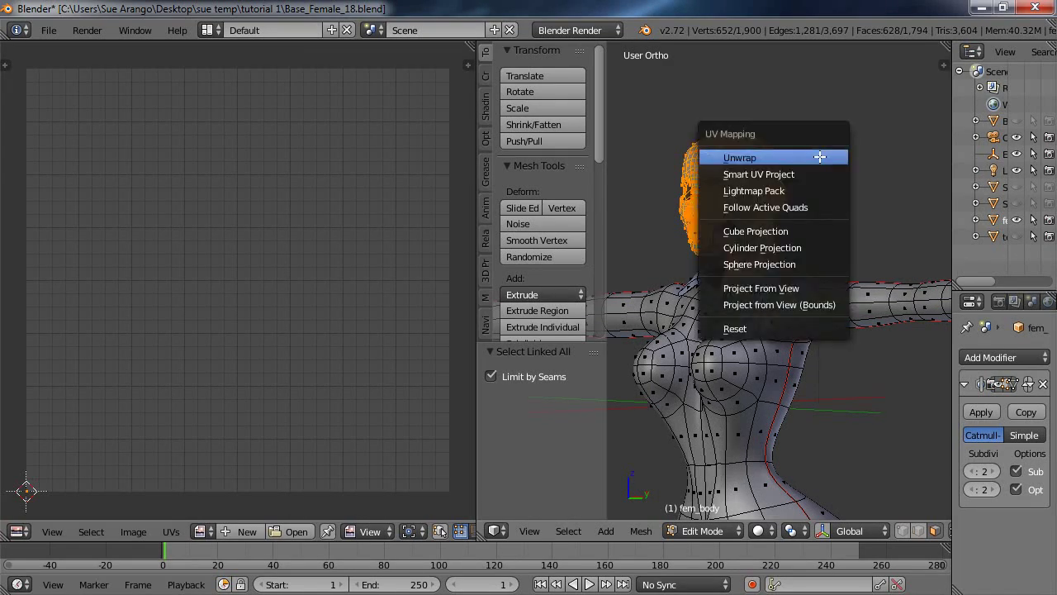
left_click(753, 158)
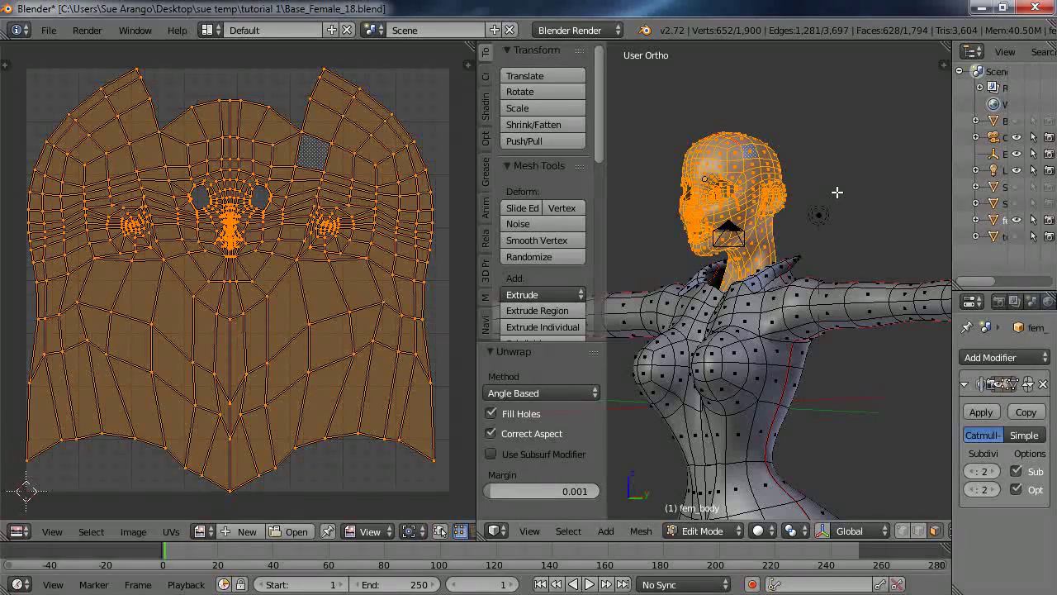
key("a")
scroll(836, 191, "down", 2)
middle_click_drag(849, 362, 758, 421)
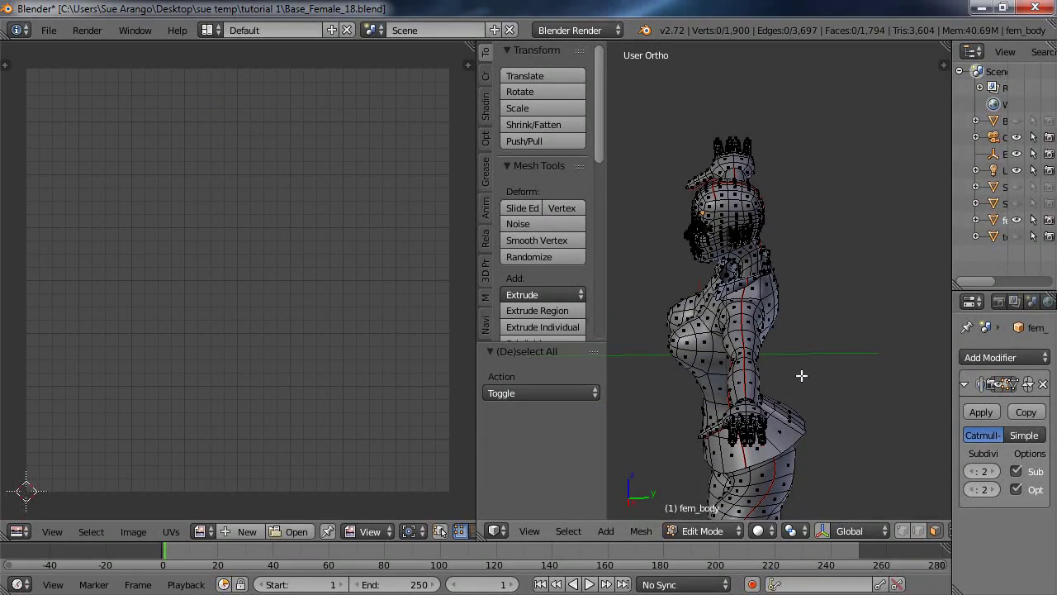
- Select the hand and palm up to their seams, unwrap them into finger and palm islands, then deselect
middle_click_drag(811, 363, 815, 101, "shift")
scroll(812, 181, "up", 3)
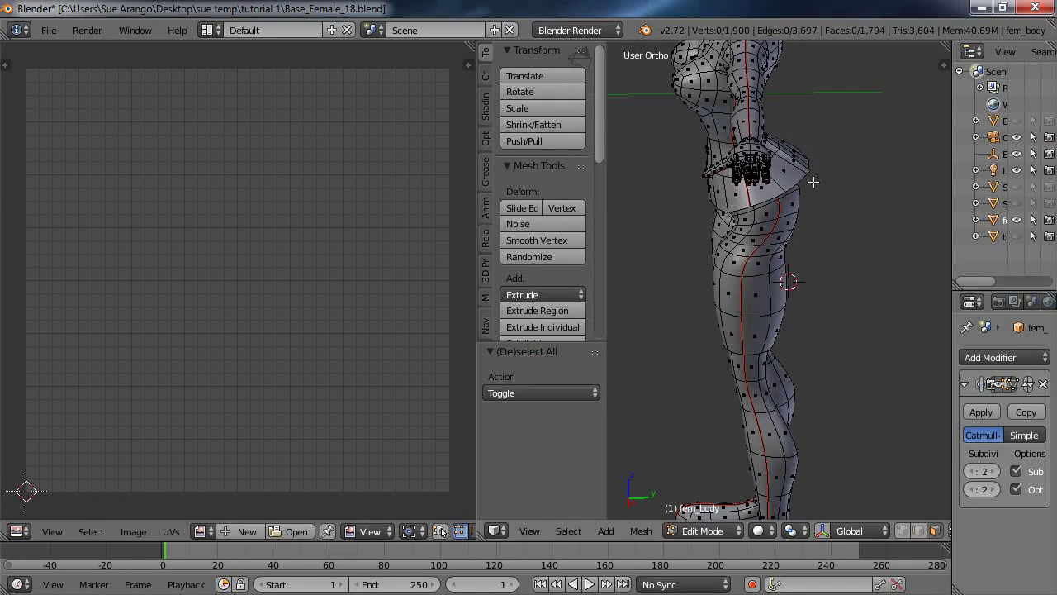
middle_click_drag(812, 182, 793, 321, "shift")
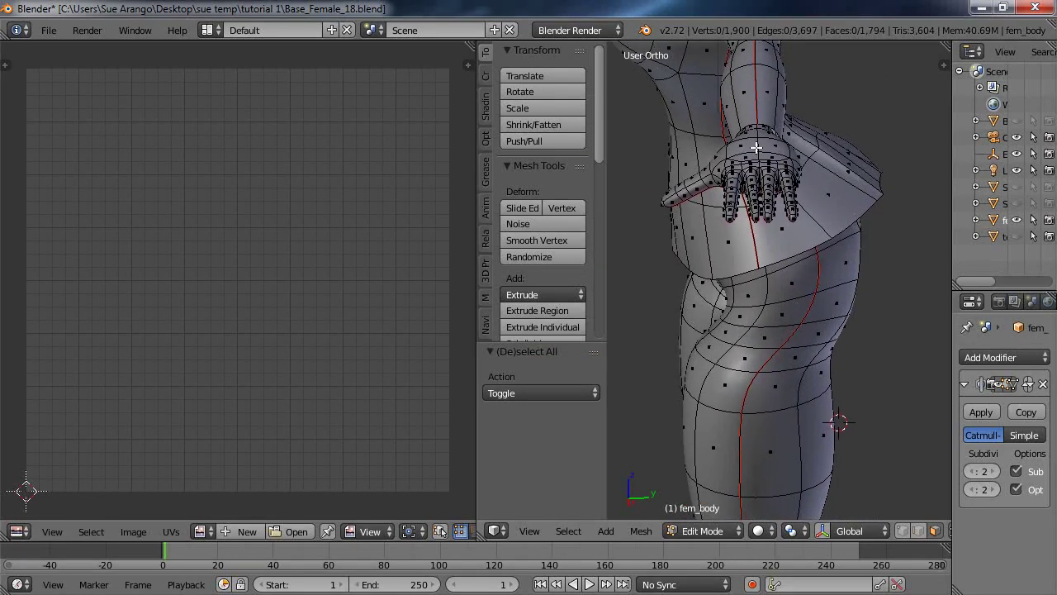
right_click(766, 147)
key("ctrl+l")
middle_click_drag(772, 284, 765, 162)
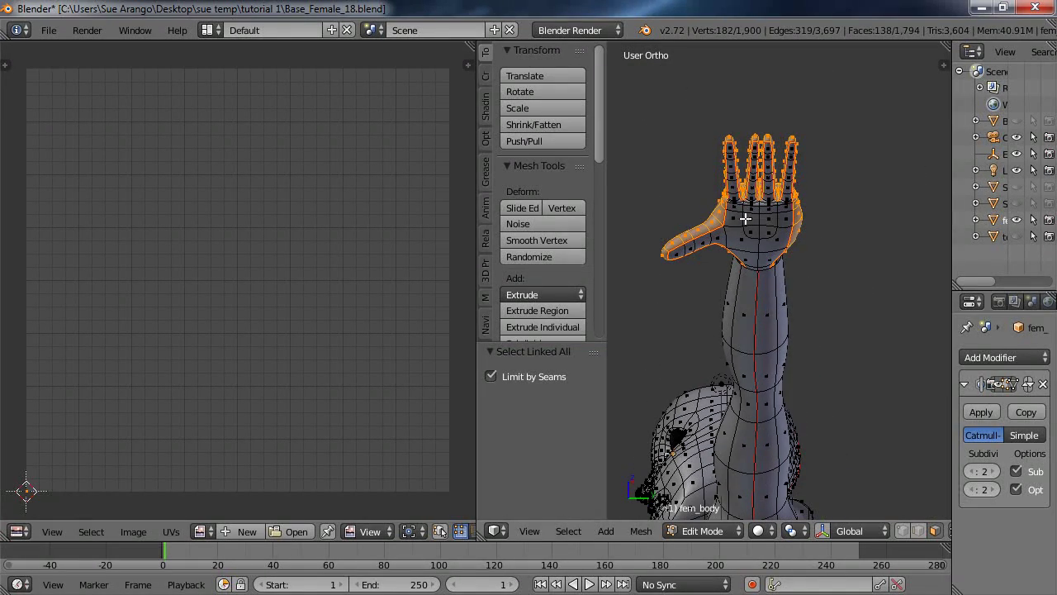
right_click(738, 243, "shift")
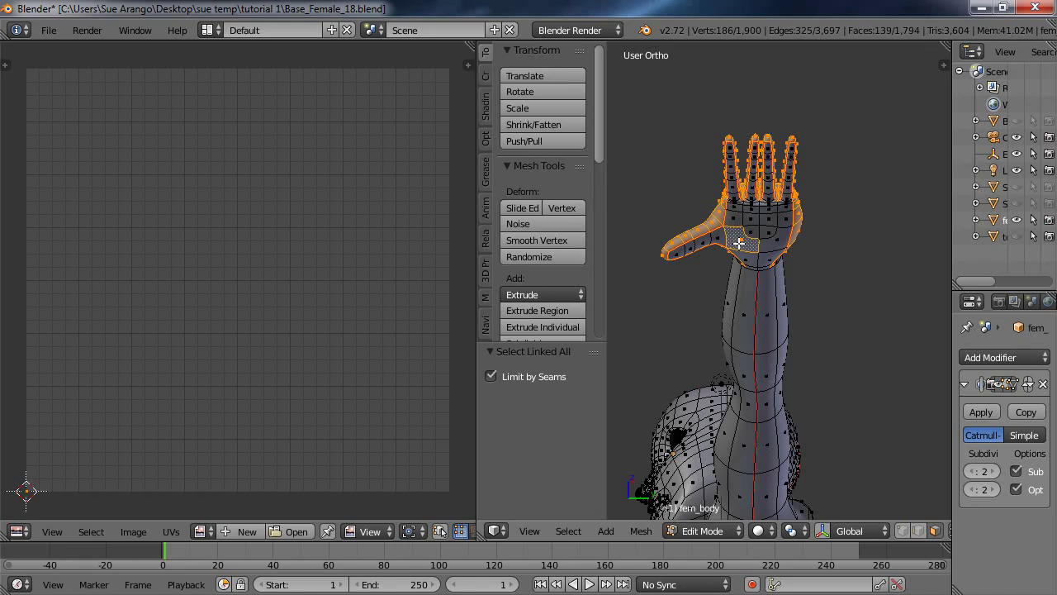
key("ctrl+l")
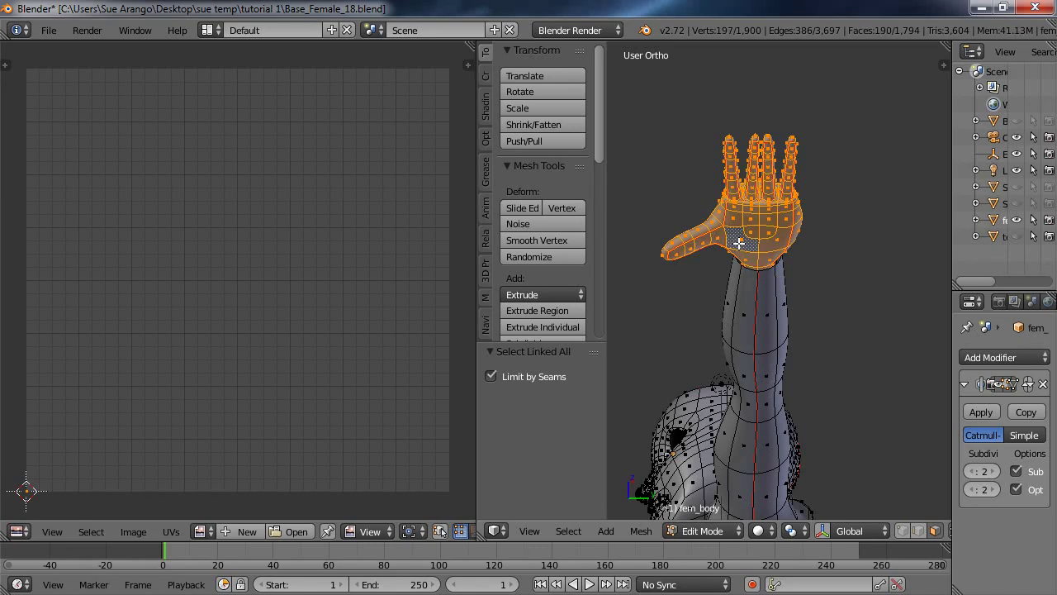
key("u")
left_click(738, 239)
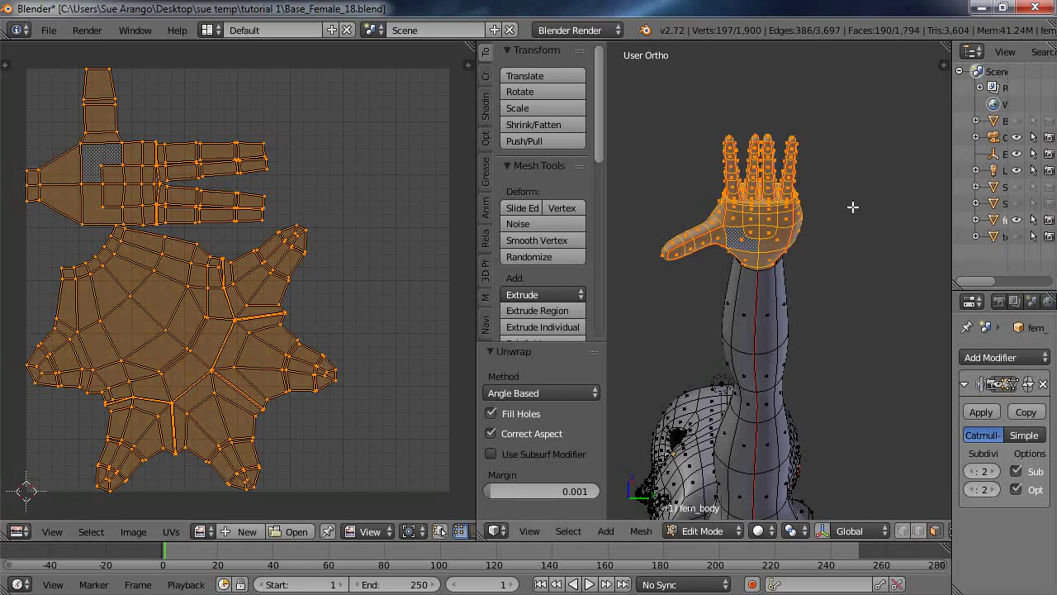
key("a")
middle_click_drag(836, 292, 873, 297)
- Select the other hand including its thumb, unwrap it into finger and palm islands, then deselect
middle_click_drag(860, 241, 797, 228)
middle_click_drag(878, 254, 710, 239, "shift")
right_click(724, 194)
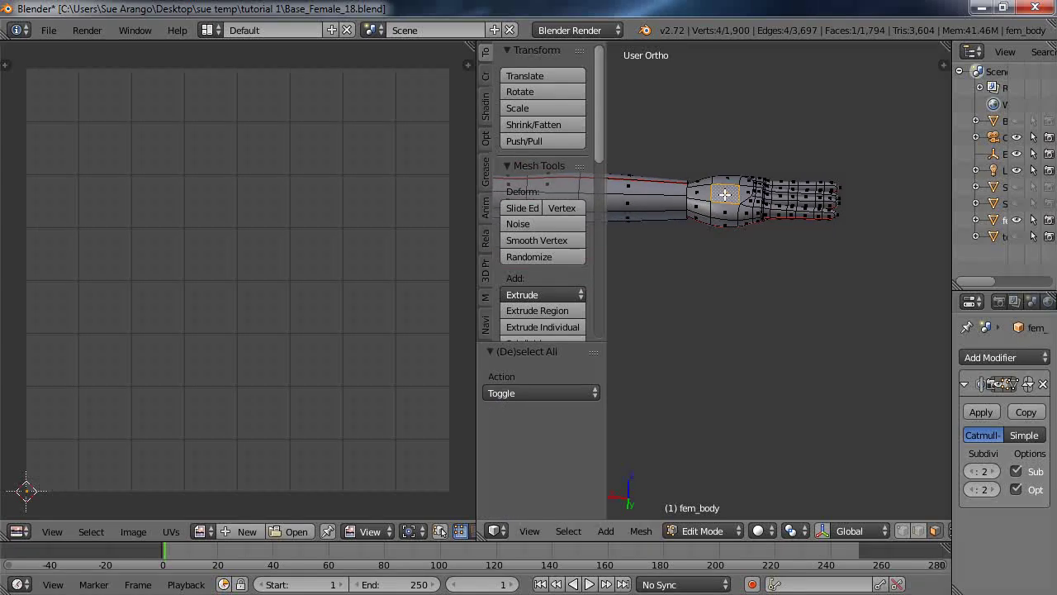
key("ctrl+l")
middle_click_drag(697, 335, 682, 213)
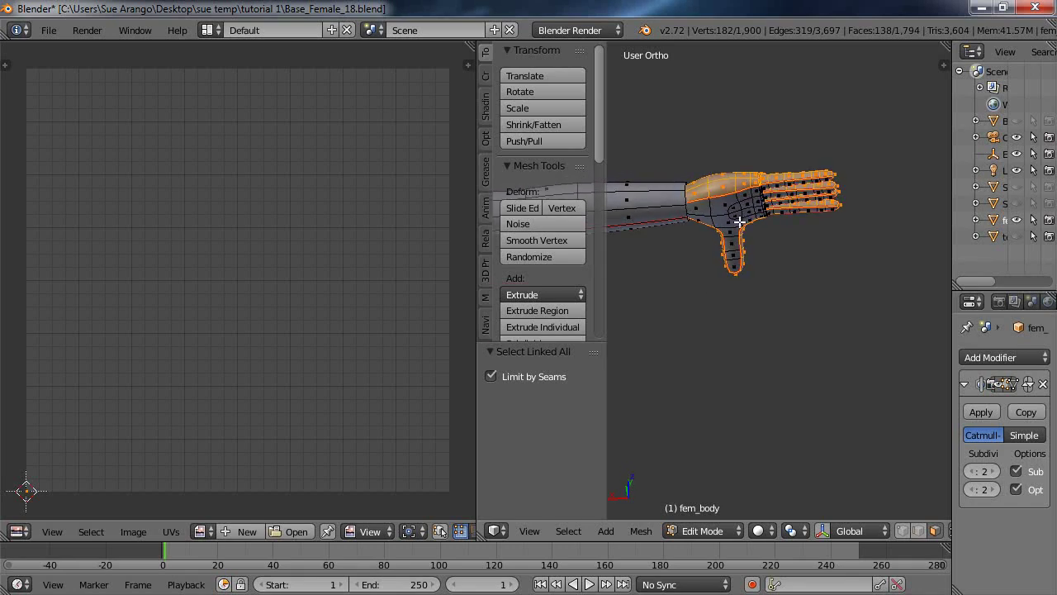
right_click(725, 218, "shift")
key("ctrl+l")
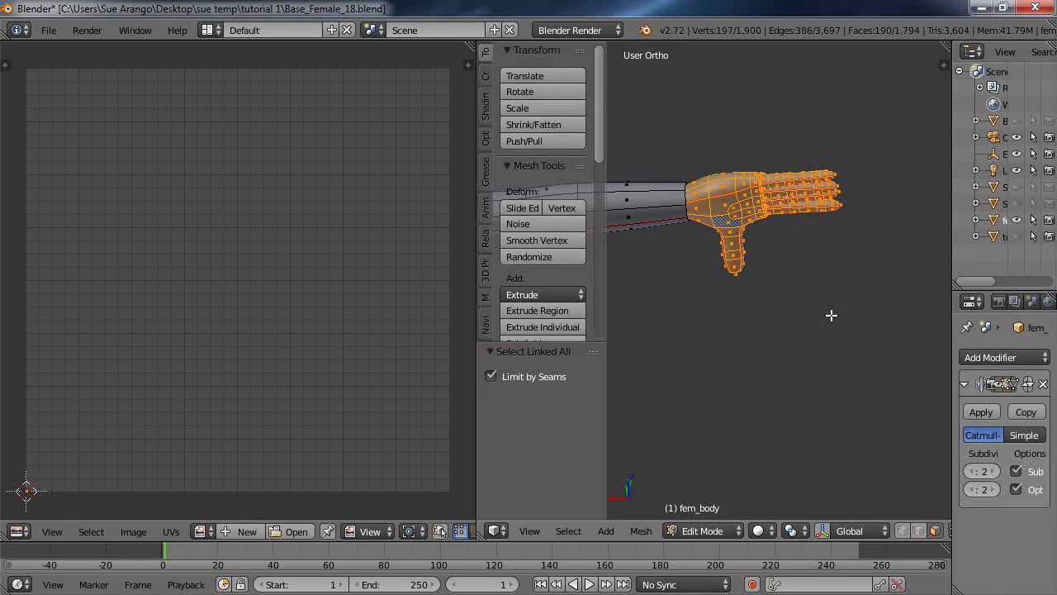
key("u")
left_click(831, 312)
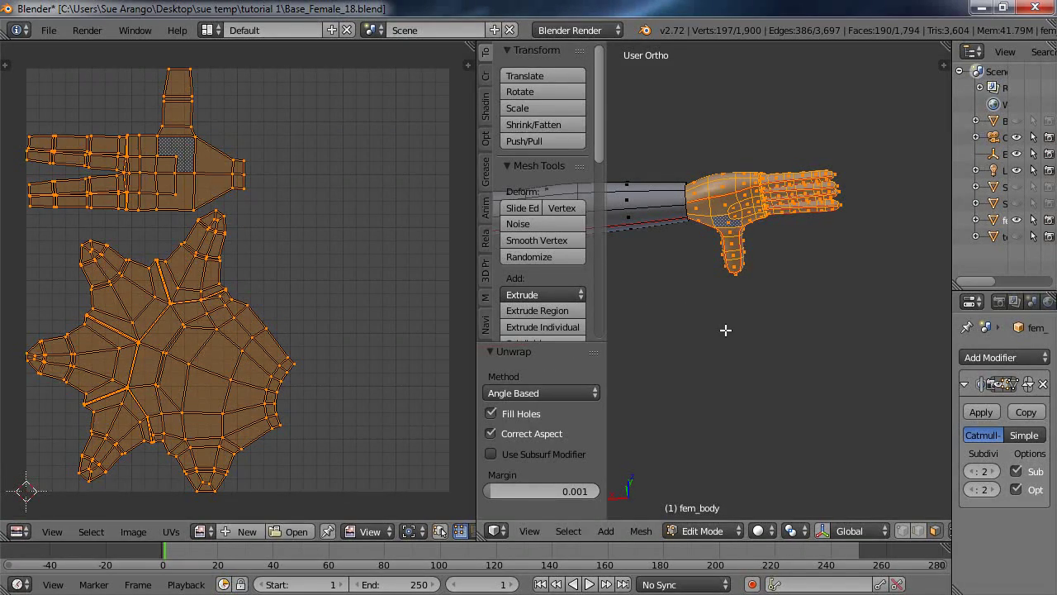
key("a")
middle_click_drag(733, 303, 790, 361)
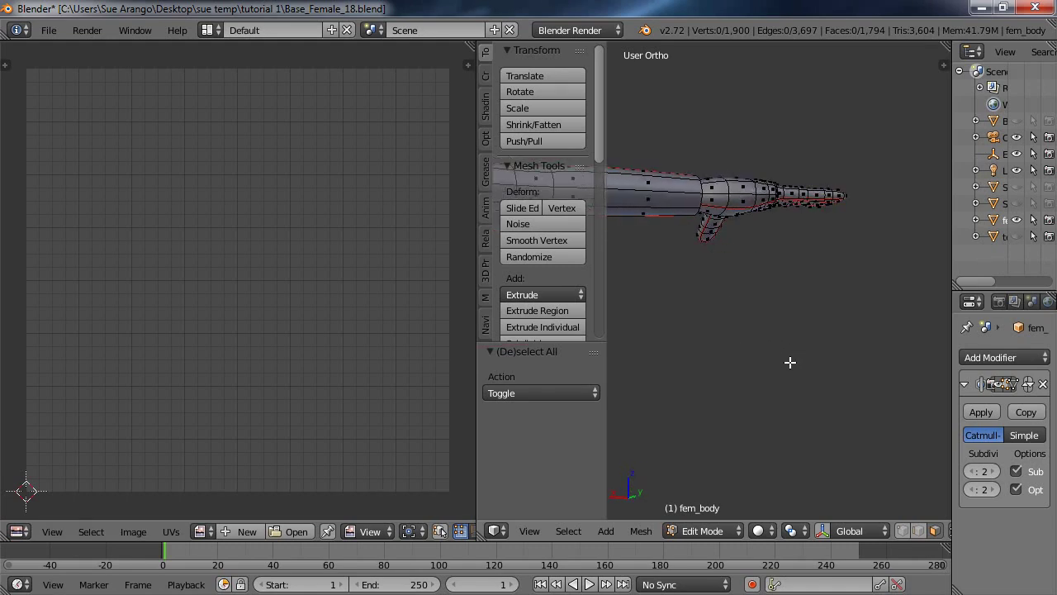
- Zoom out to a three-quarter rear view of the whole body and switch to edge select mode
scroll(687, 336, "down", 1)
middle_click_drag(658, 347, 842, 306, "shift")
scroll(842, 306, "down", 2)
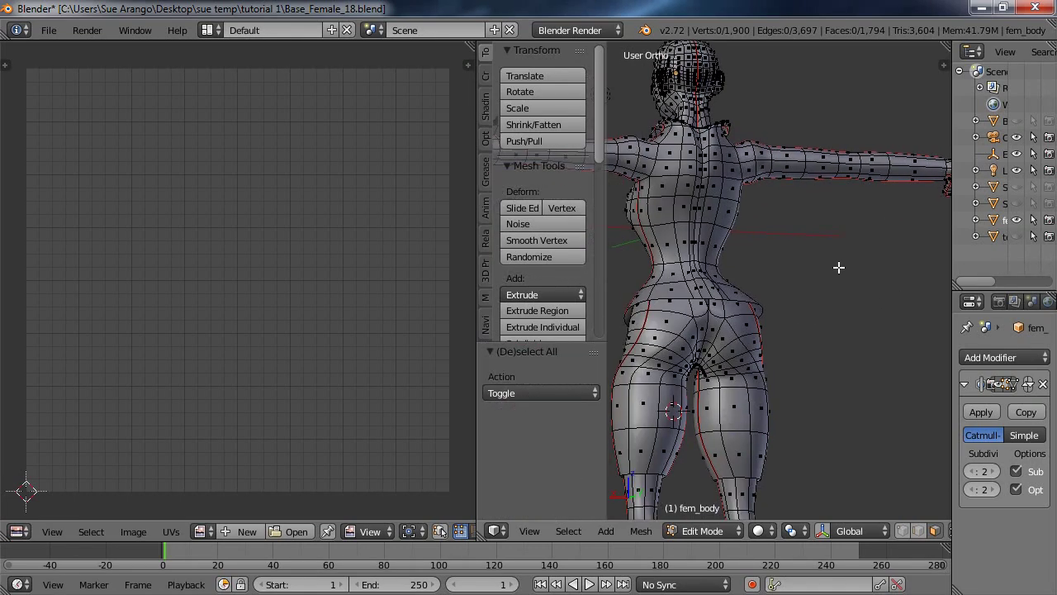
middle_click_drag(834, 270, 818, 307)
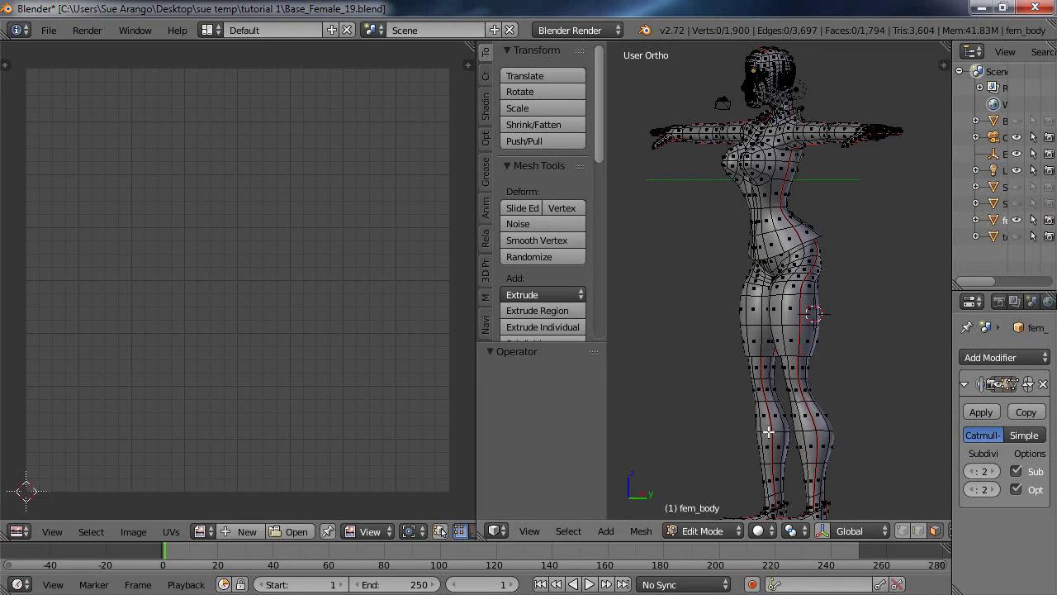
scroll(822, 533, "down", 3)
scroll(678, 533, "down", 2)
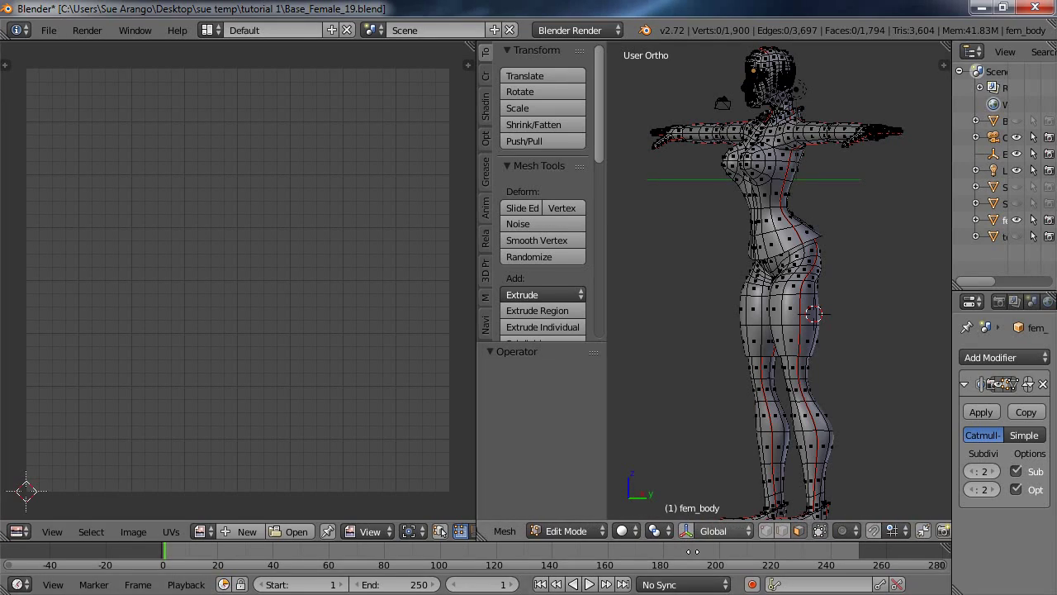
left_click(777, 531)
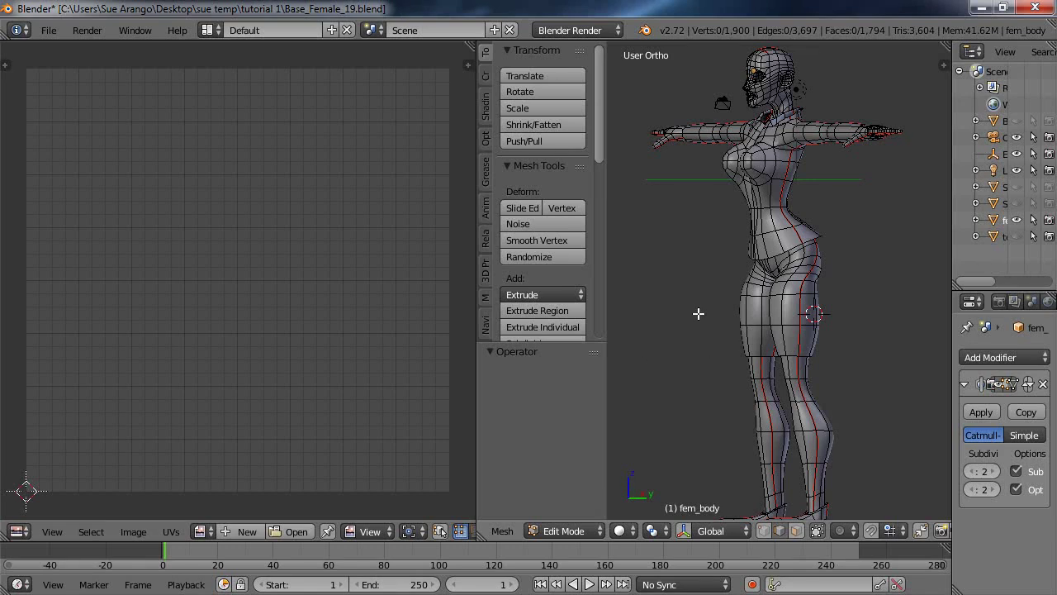
- Select the entire body mesh and bring up the UVs menu in the UV editor
key("a")
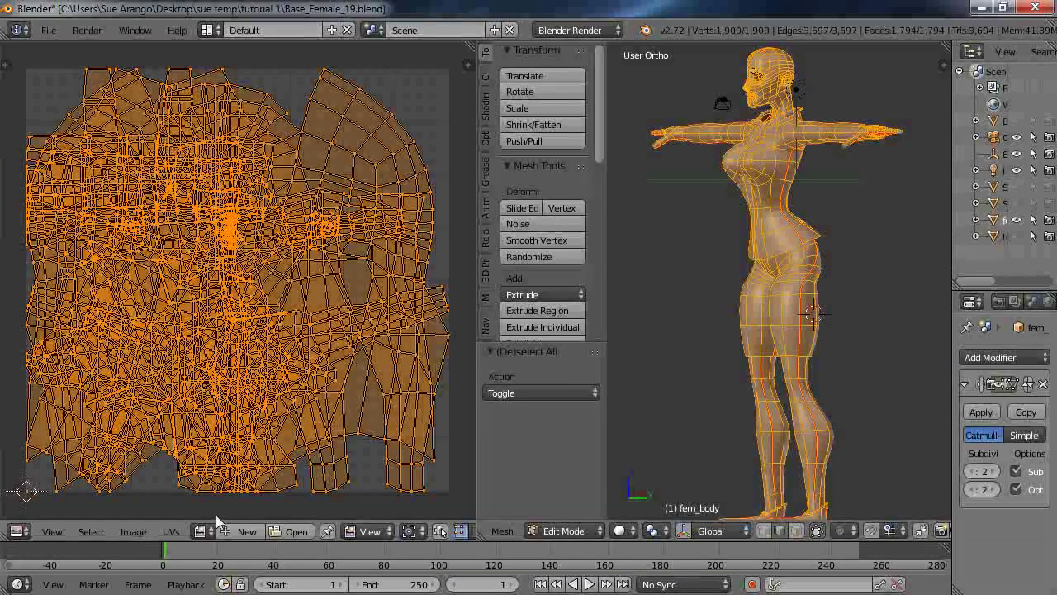
left_click(170, 532)
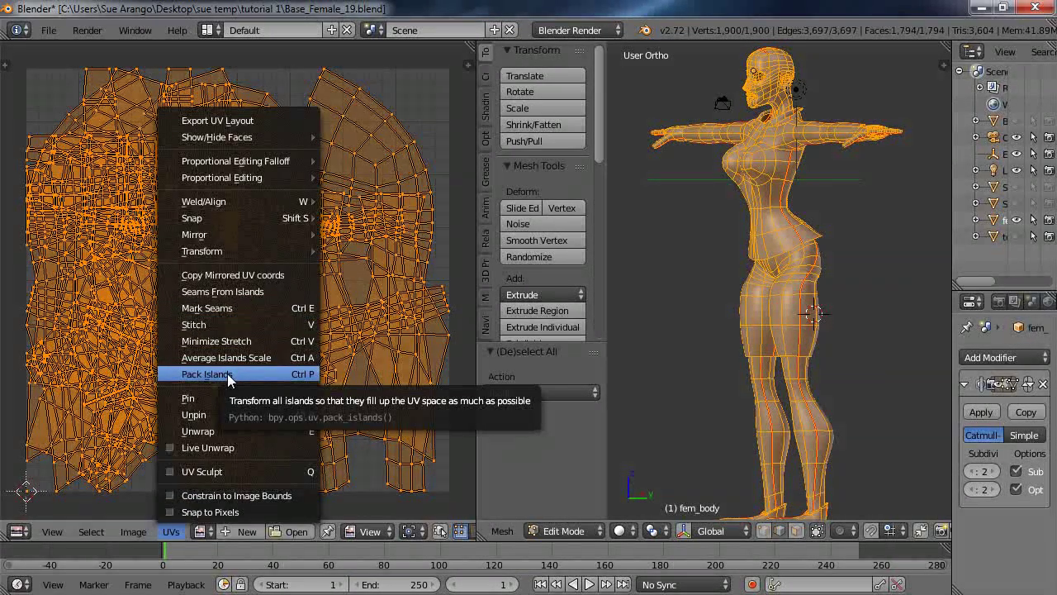
- Run Minimize Stretch on the body UVs, then Pack Islands
left_click(216, 341)
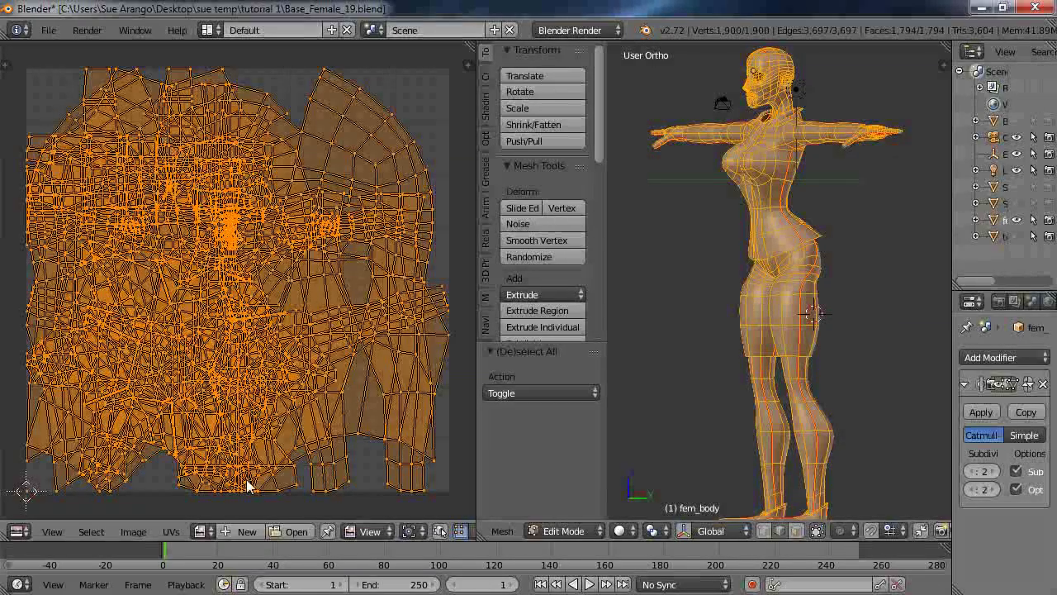
left_click(169, 532)
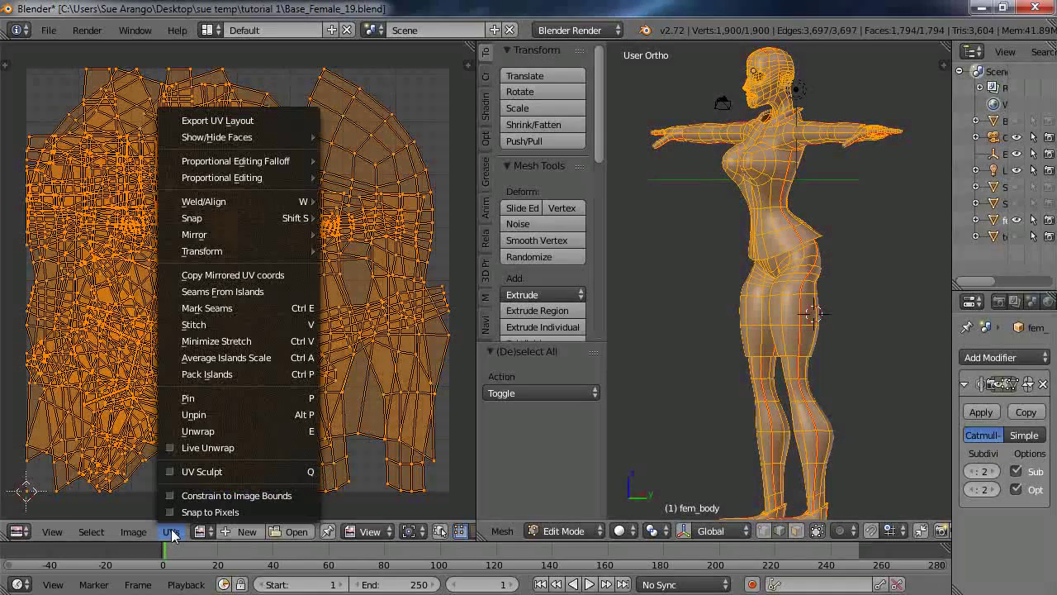
left_click(232, 374)
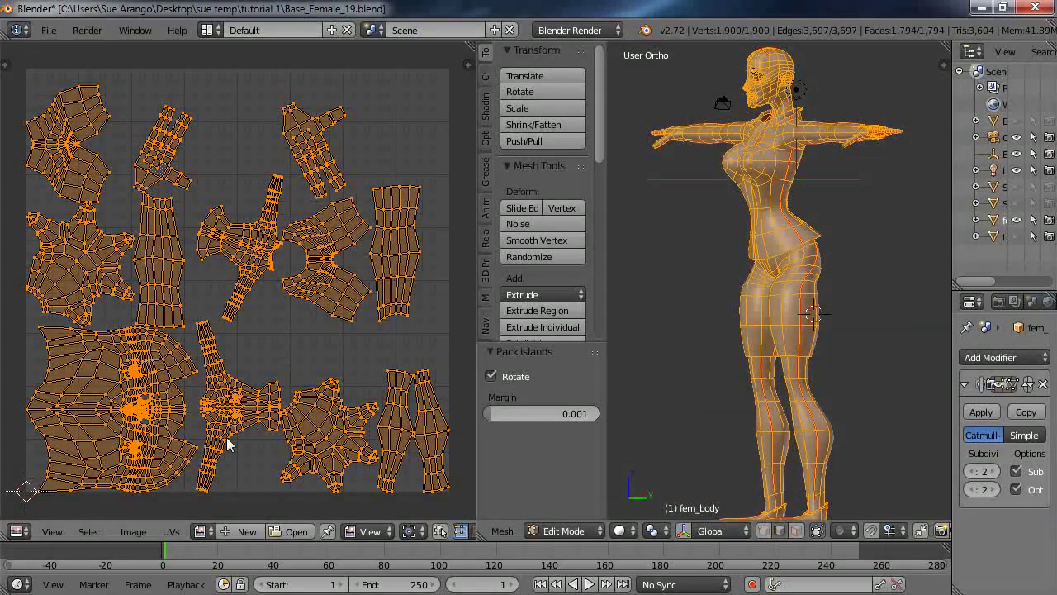
- Average the islands' scale, repack them with a 0.001 margin and rotation, then deselect all
left_click(171, 533)
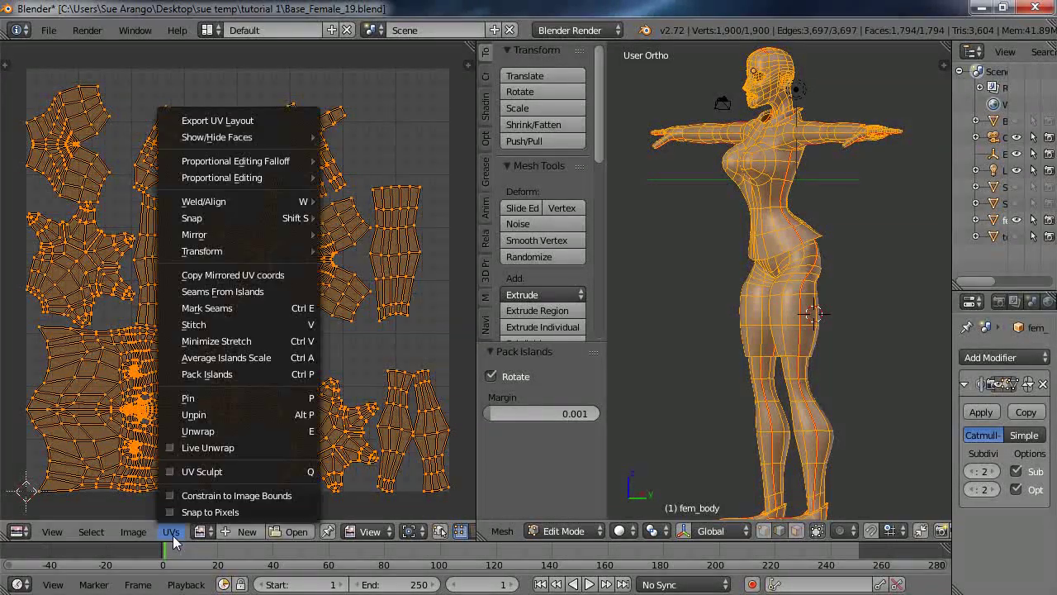
left_click(237, 361)
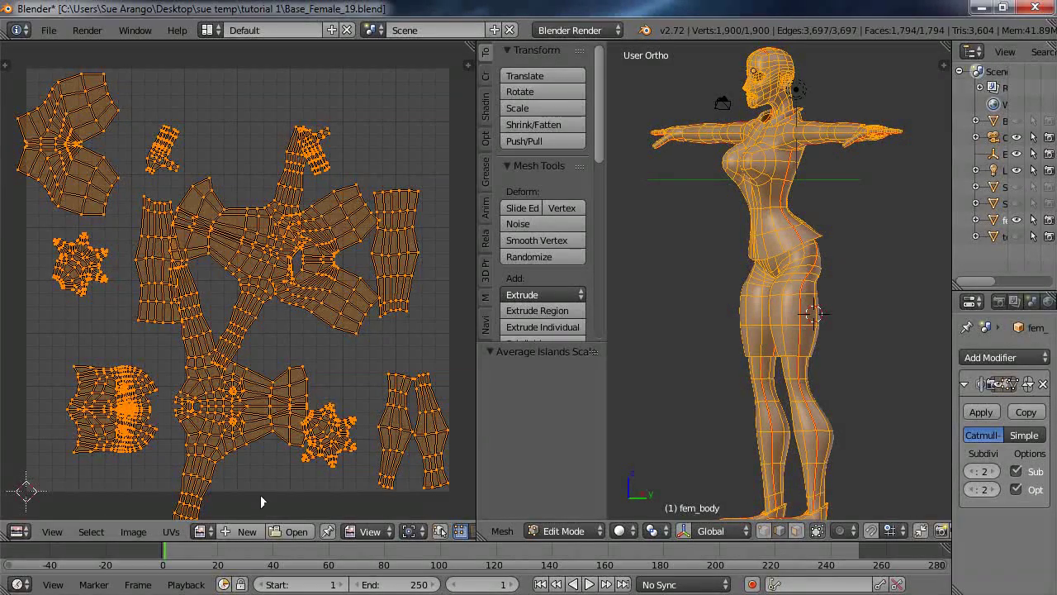
left_click(170, 531)
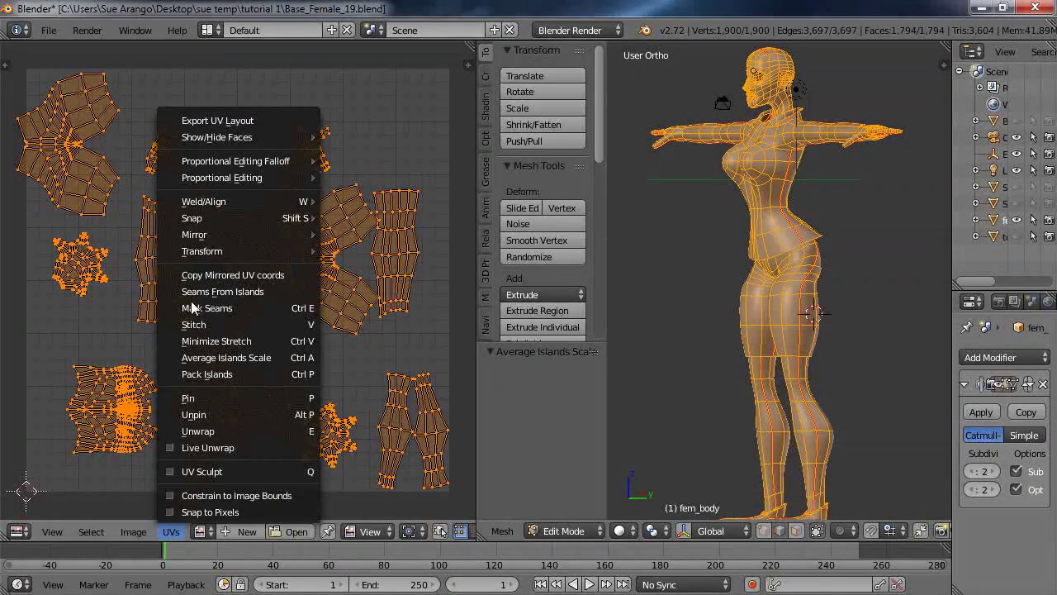
left_click(170, 531)
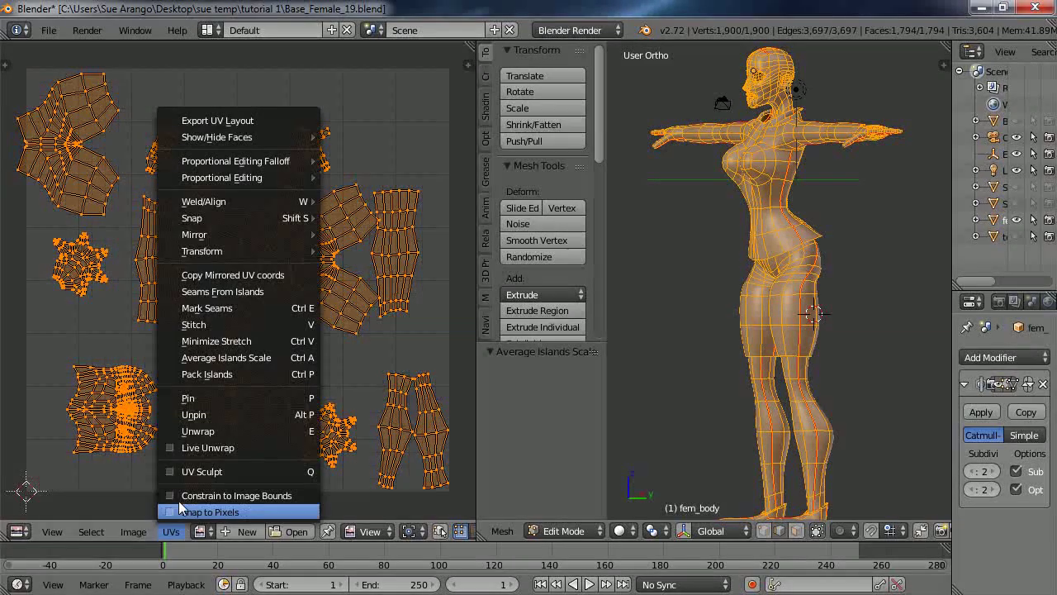
left_click(229, 375)
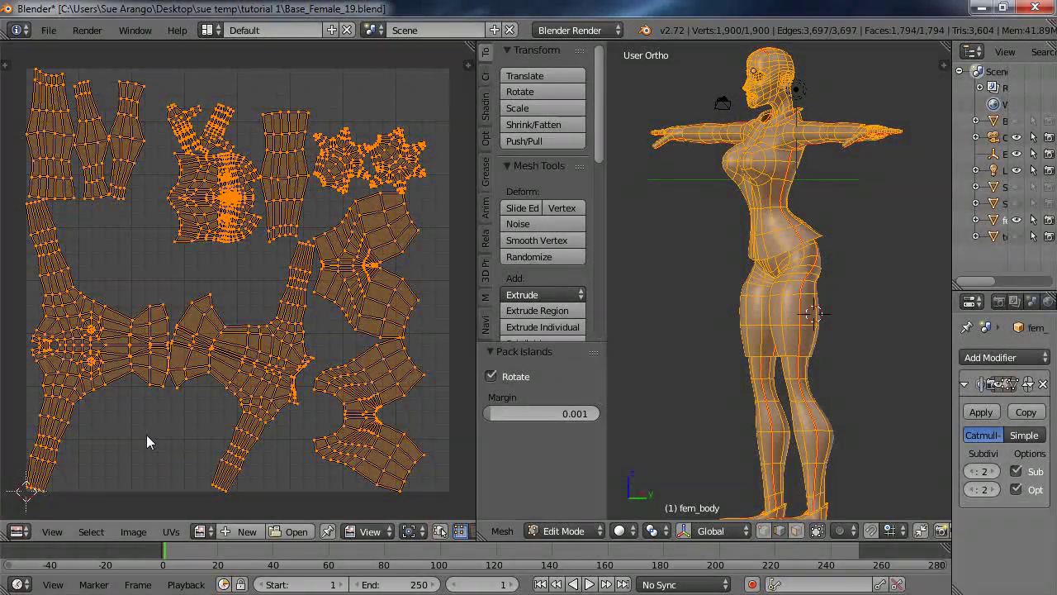
key("a")
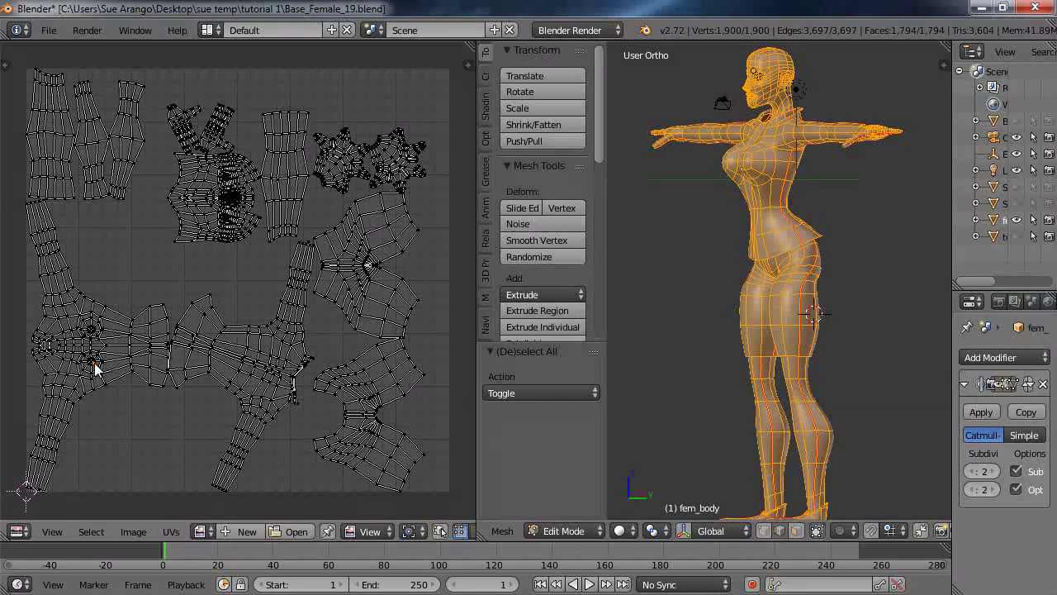
- Scale the torso island by 1.806, rotate it about 50° and move it across the UV space's middle
key("l")
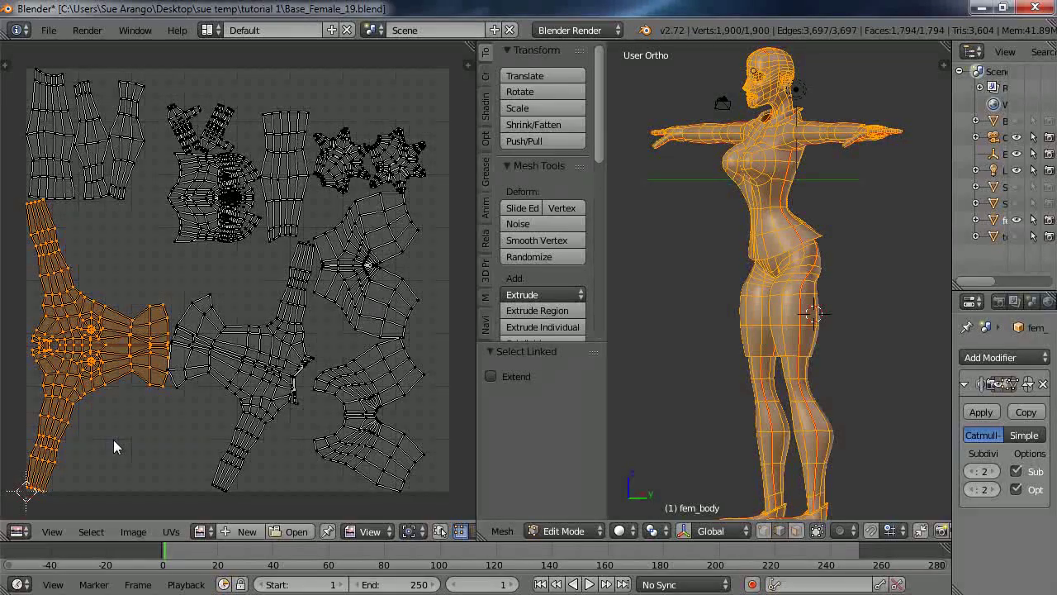
key("s")
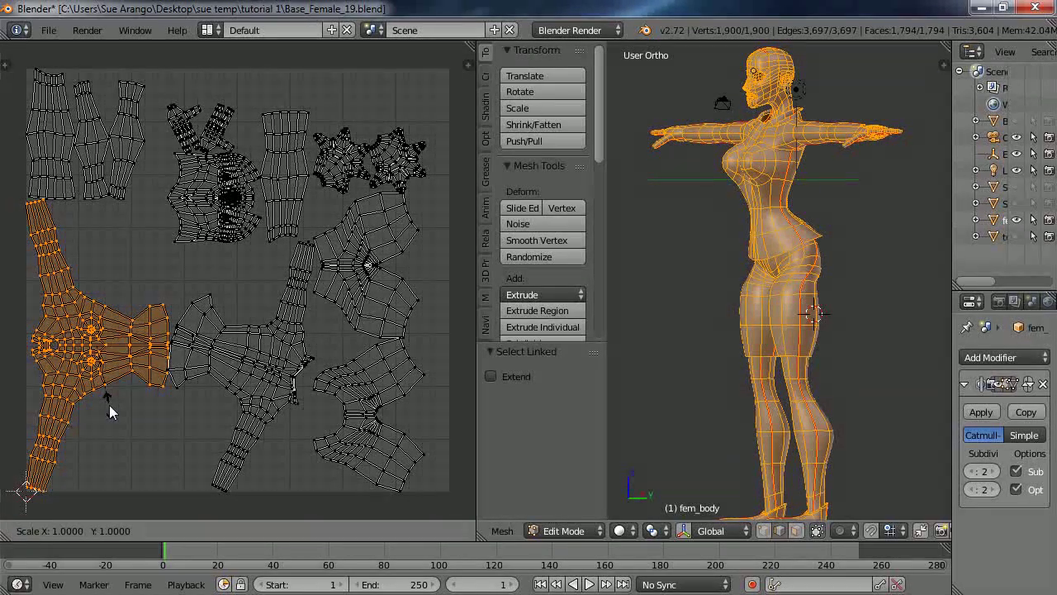
left_click(138, 447)
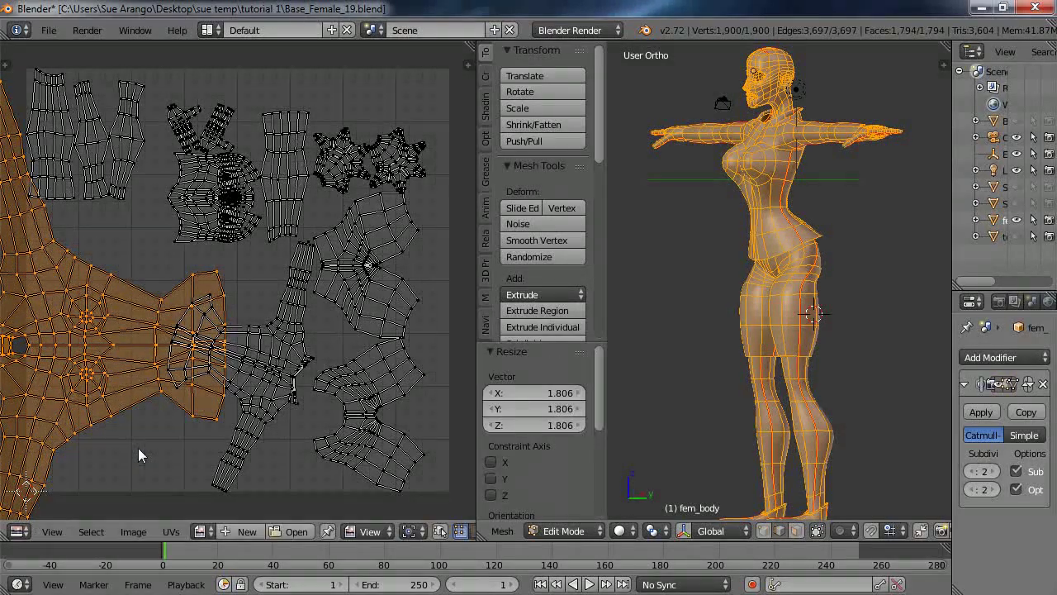
key("g")
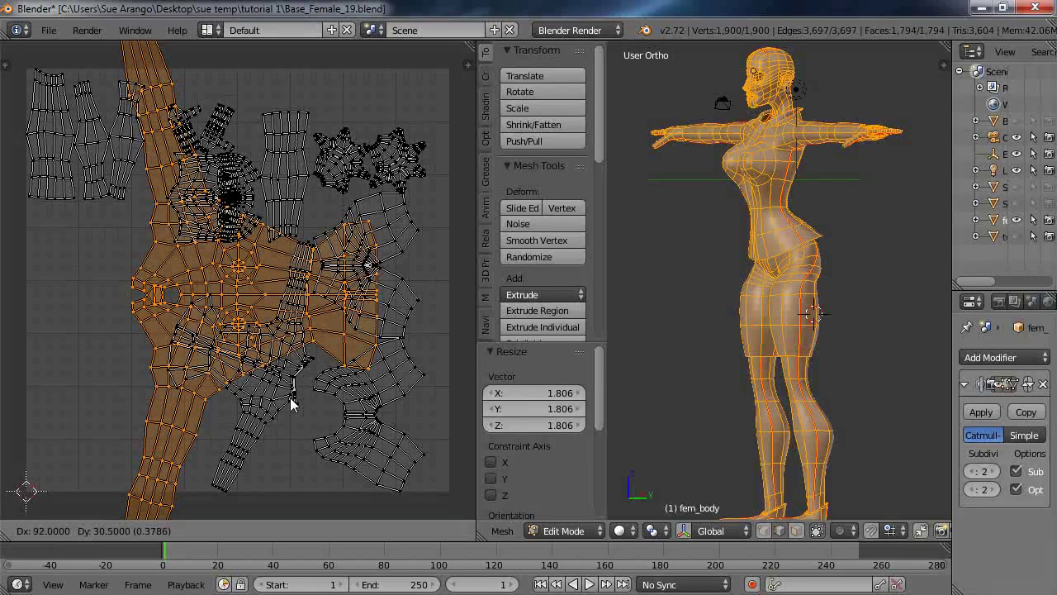
left_click(290, 403)
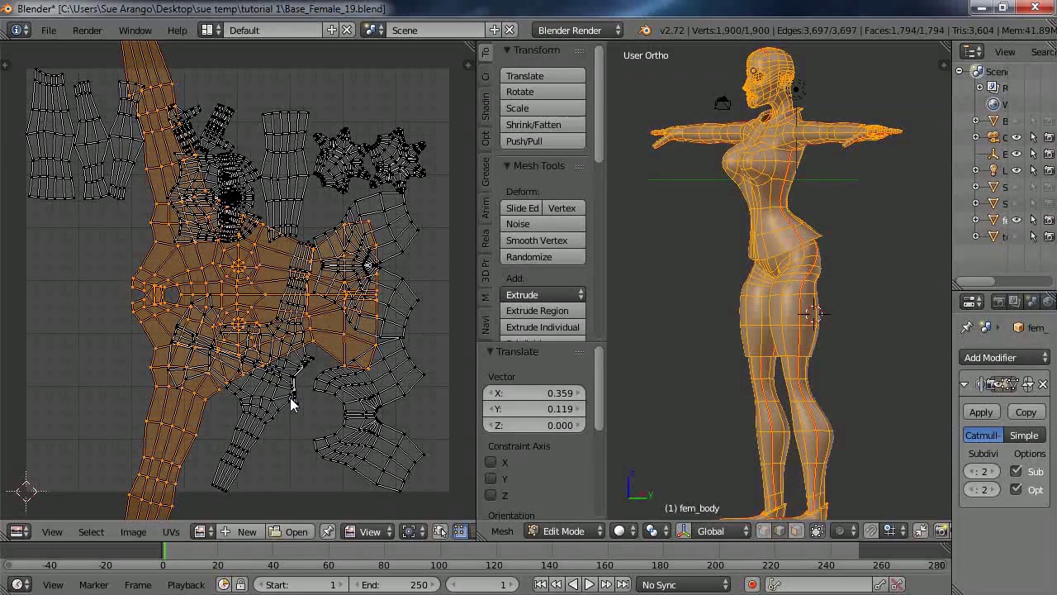
key("r")
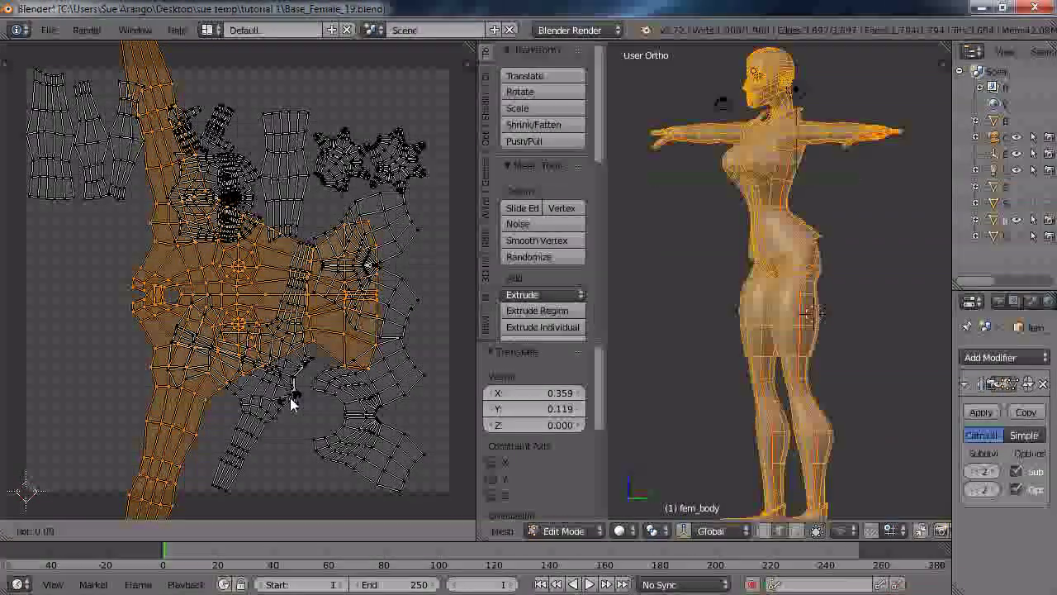
left_click(178, 426)
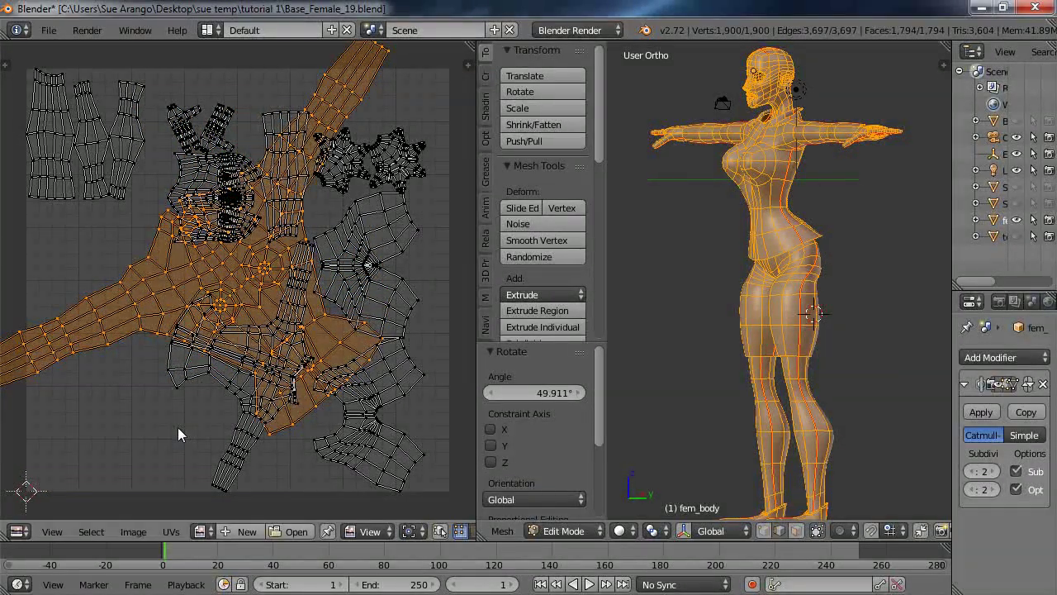
key("g")
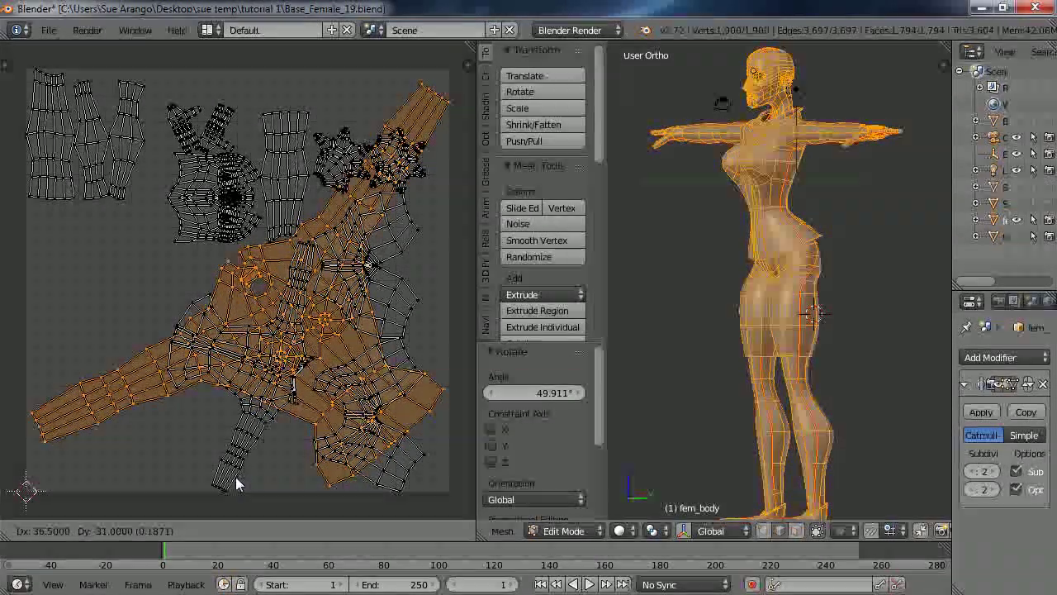
left_click(238, 484)
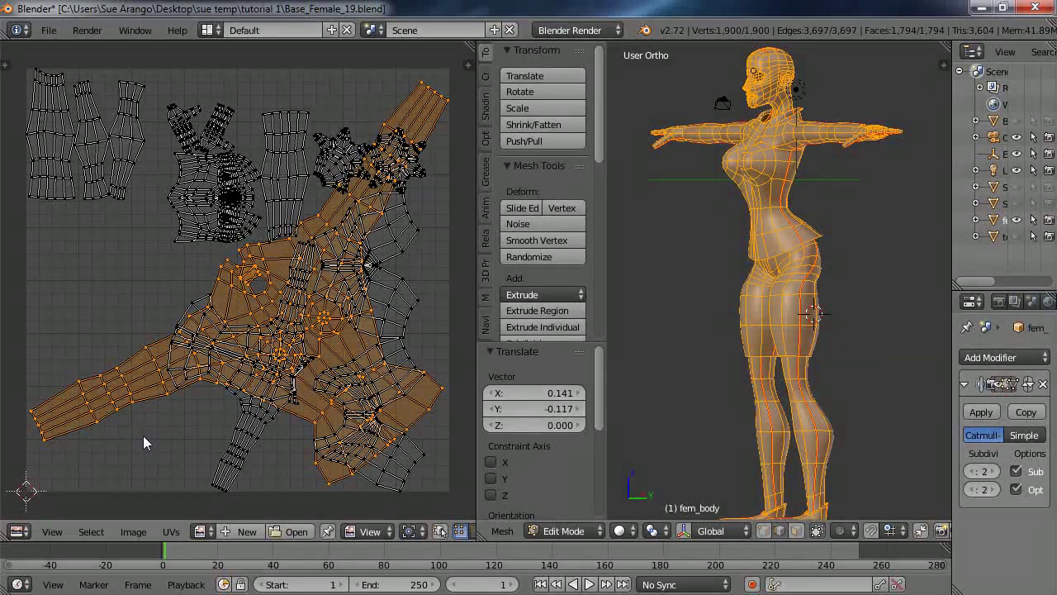
- Select every UV and pack all body islands into the UV square with a small margin
key("a")
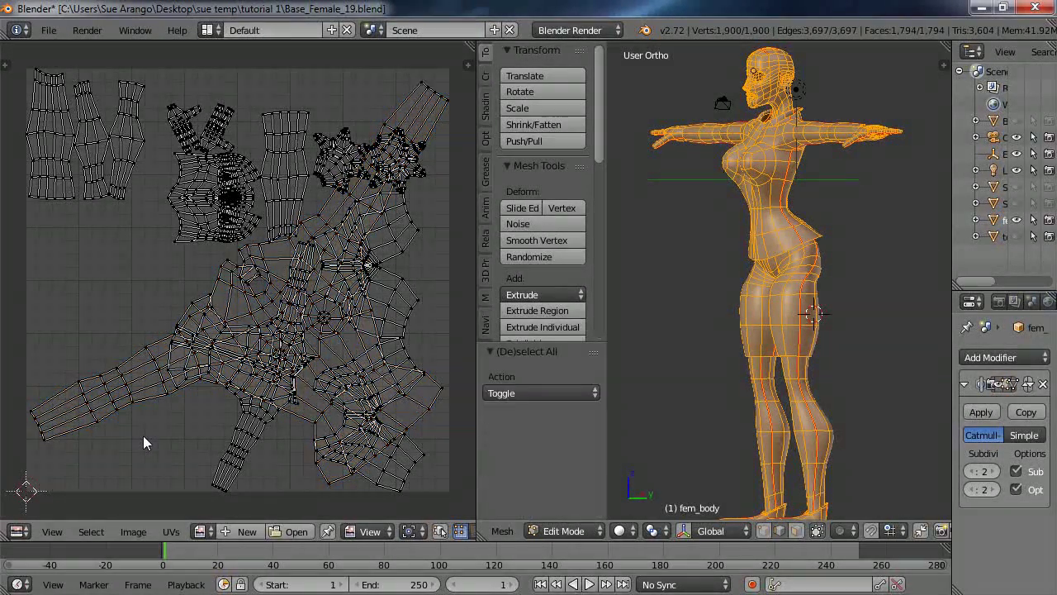
key("a")
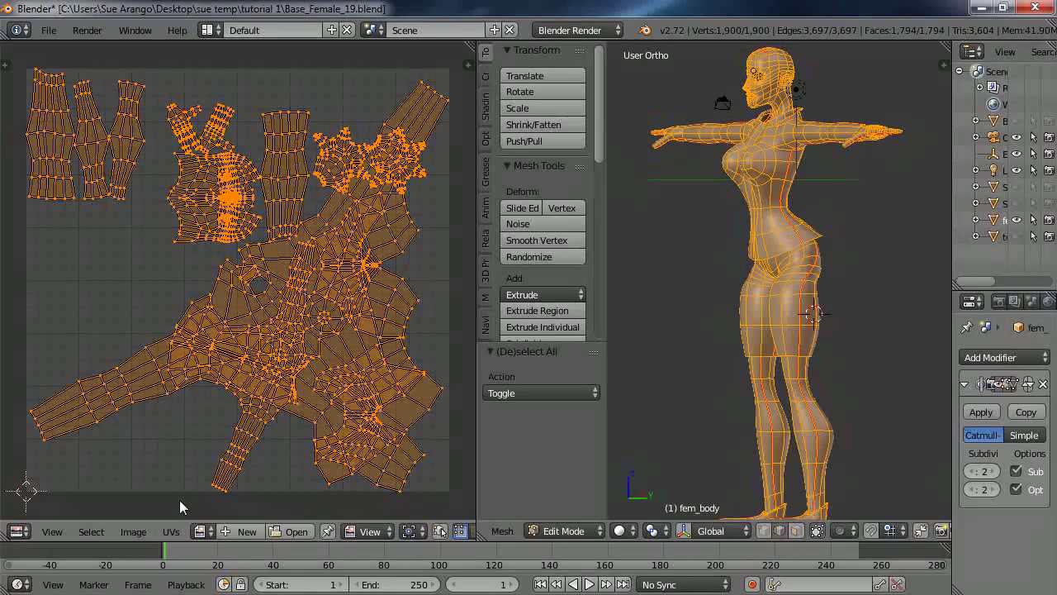
left_click(171, 531)
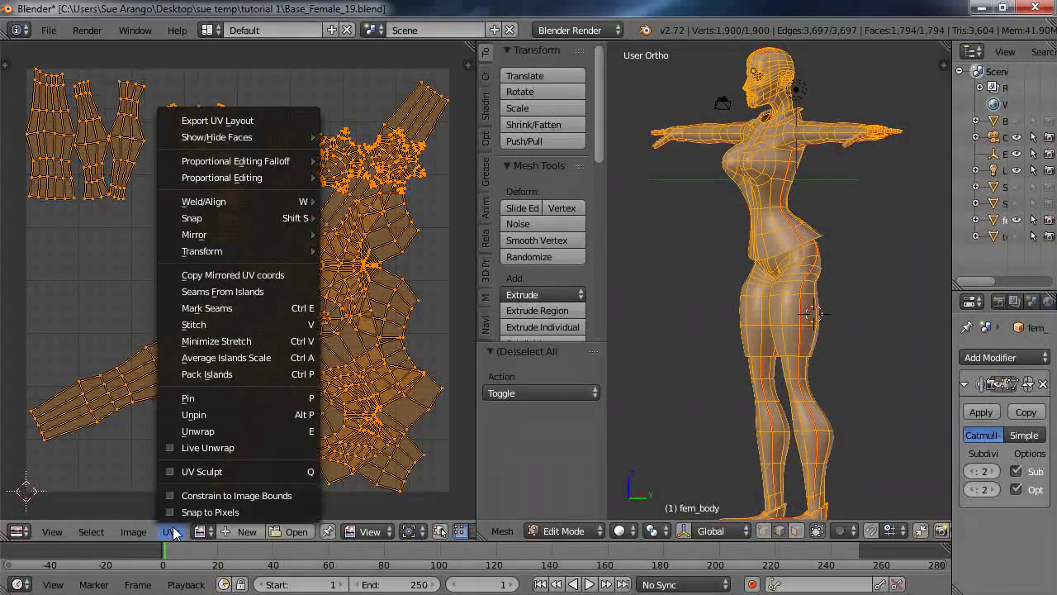
left_click(229, 375)
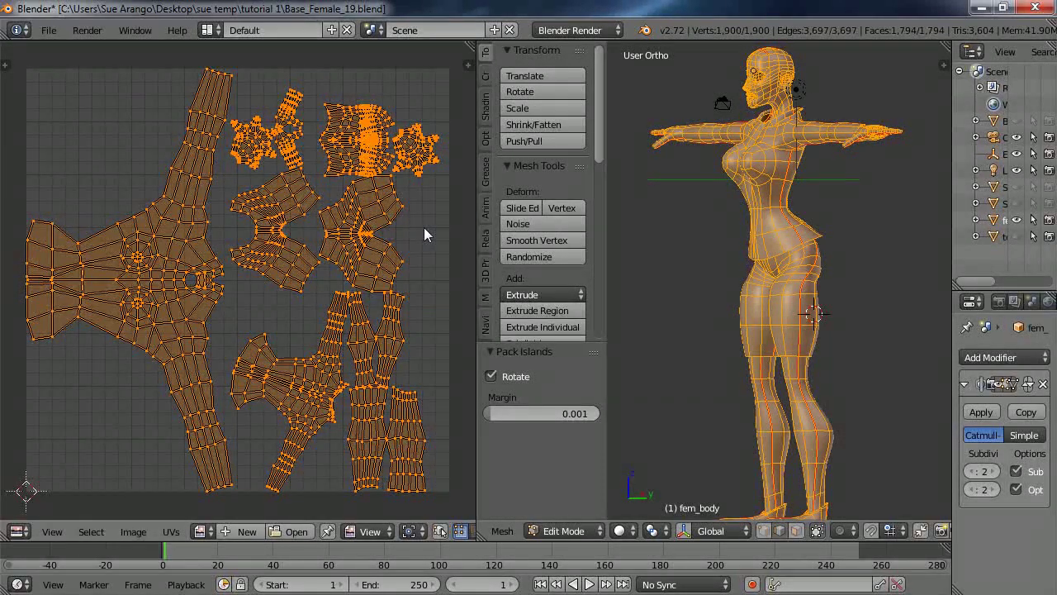
- Move the first star-shaped hand island into the top-left corner of the UV space
key("a")
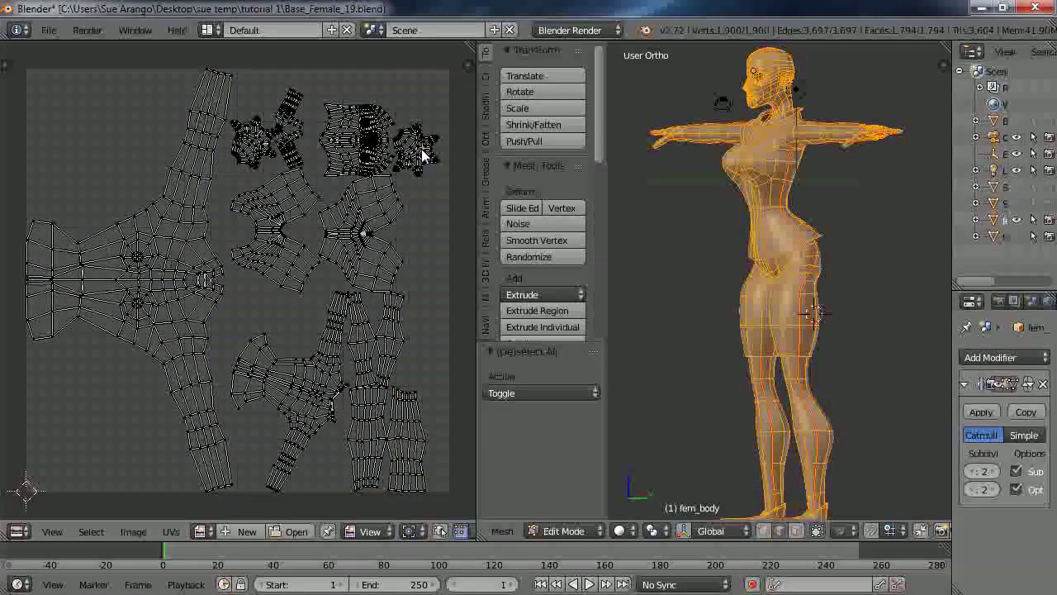
key("l")
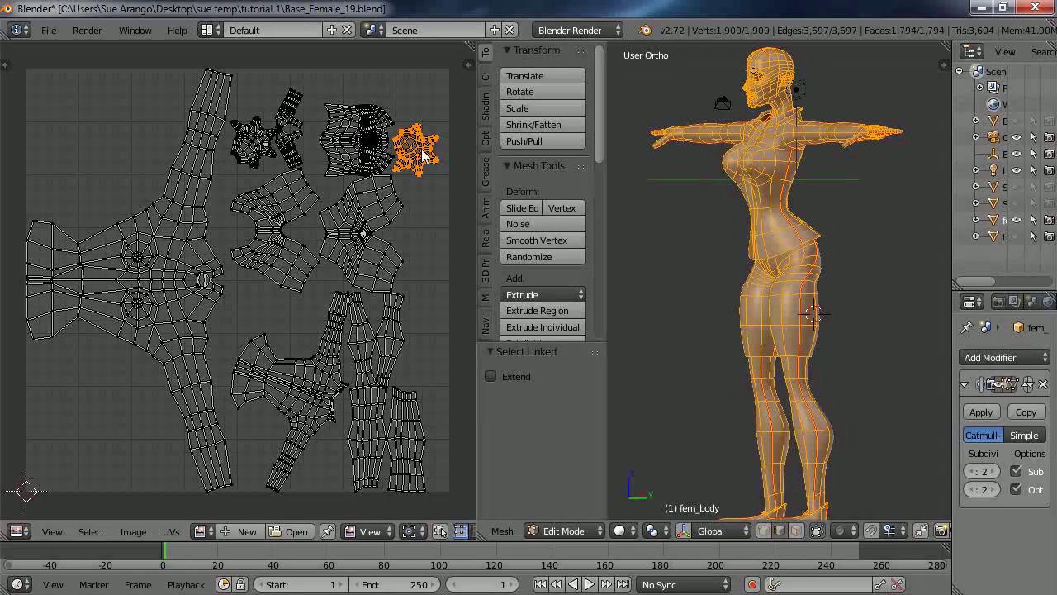
key("g")
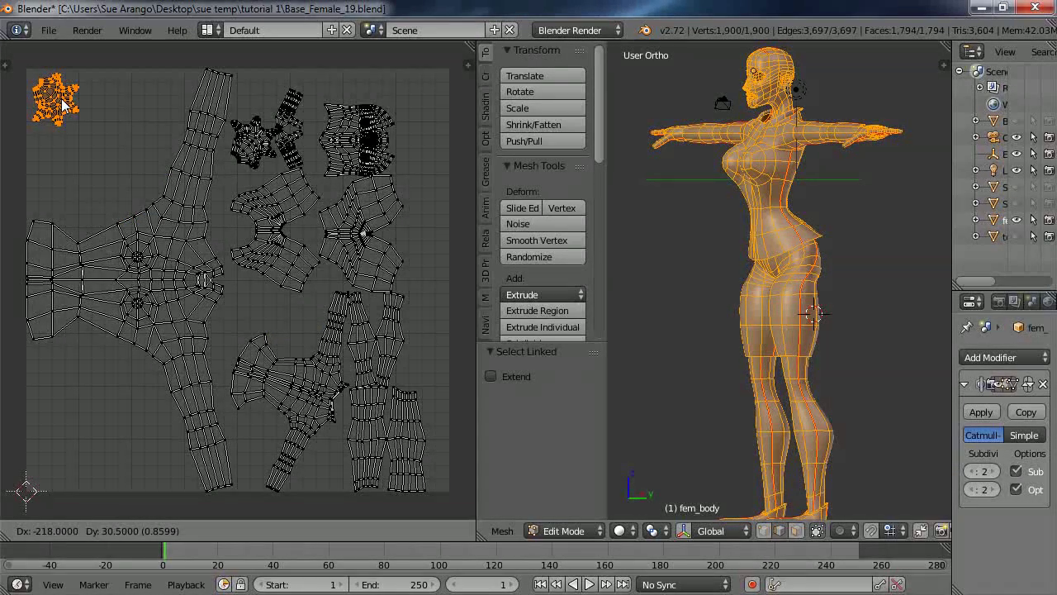
left_click(62, 103)
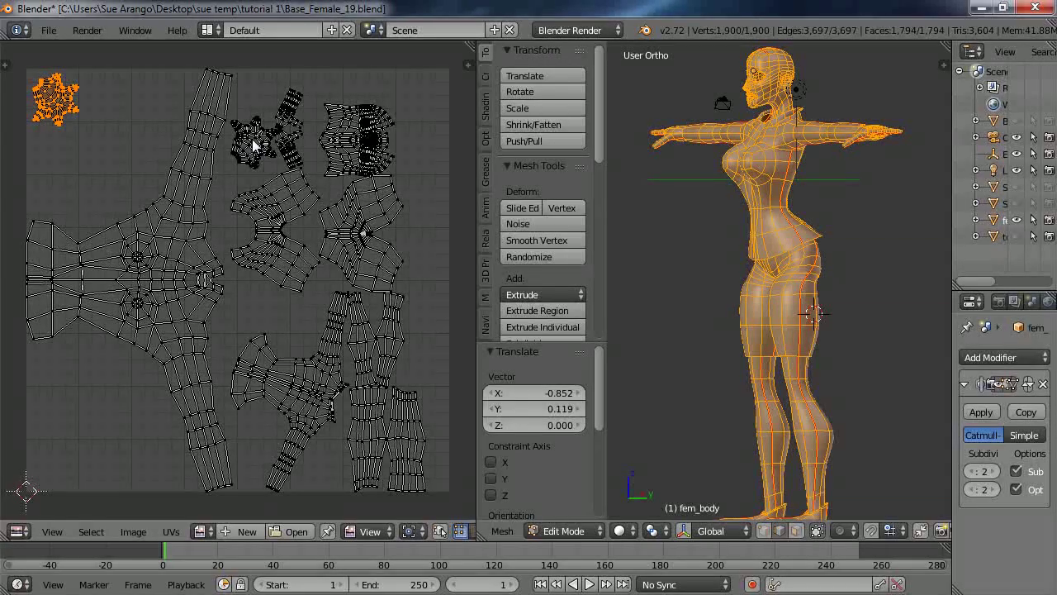
- Stack the second hand island just below the first in the top-left corner
key("a")
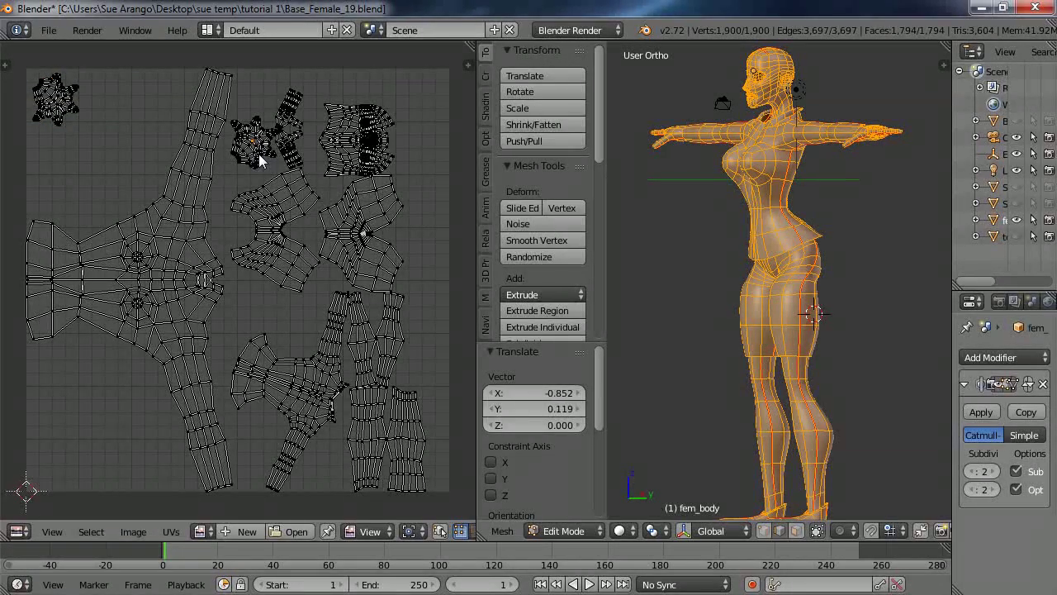
key("ctrl+l")
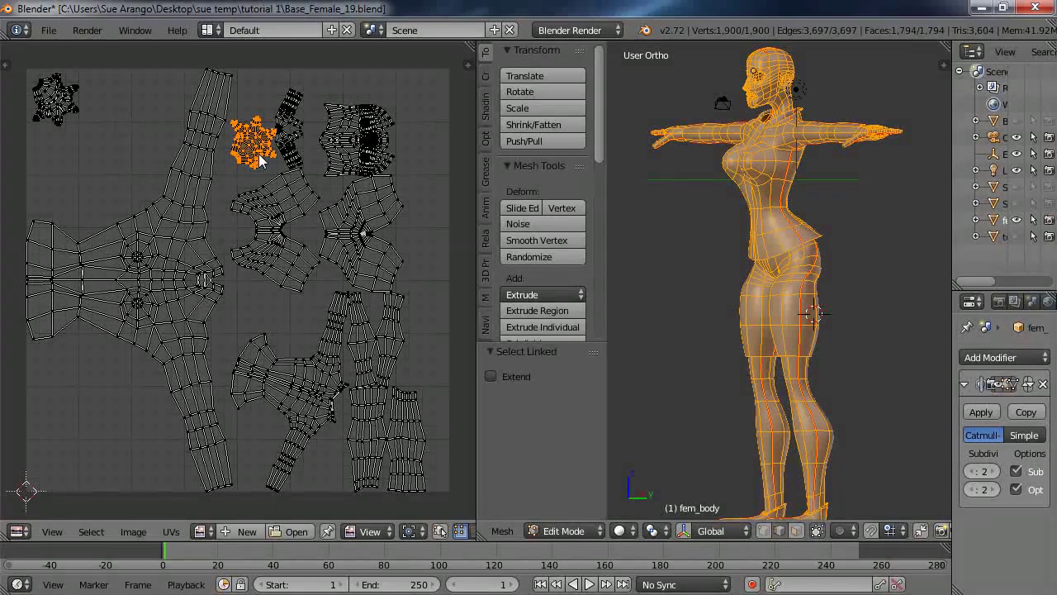
key("g")
left_click(60, 167)
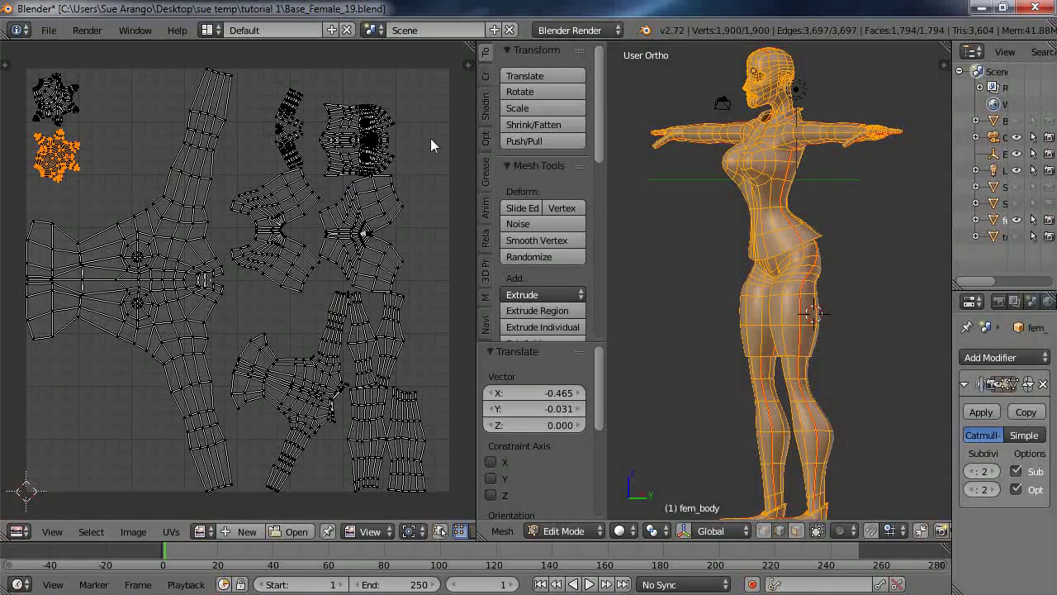
right_click(370, 142)
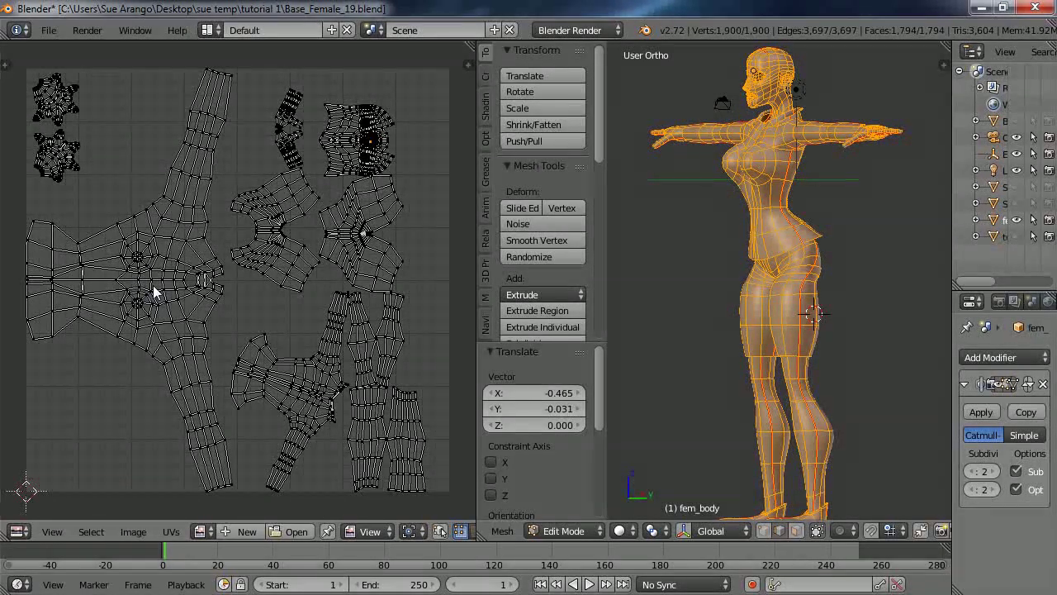
- Rescale the head island to 0.425 and shift it by −0.008, −0.078
key("ctrl+l")
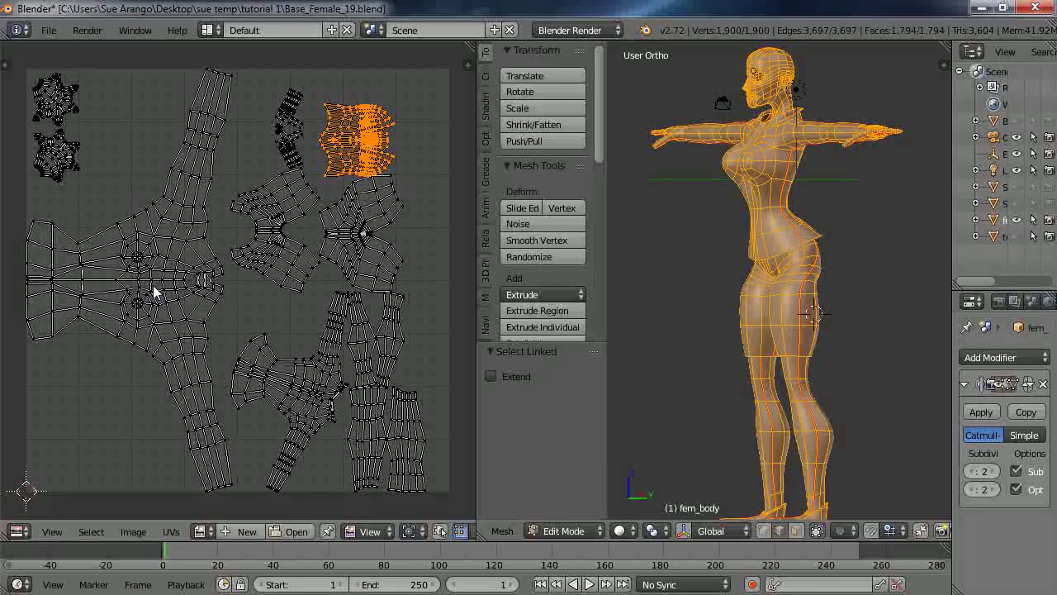
key("s")
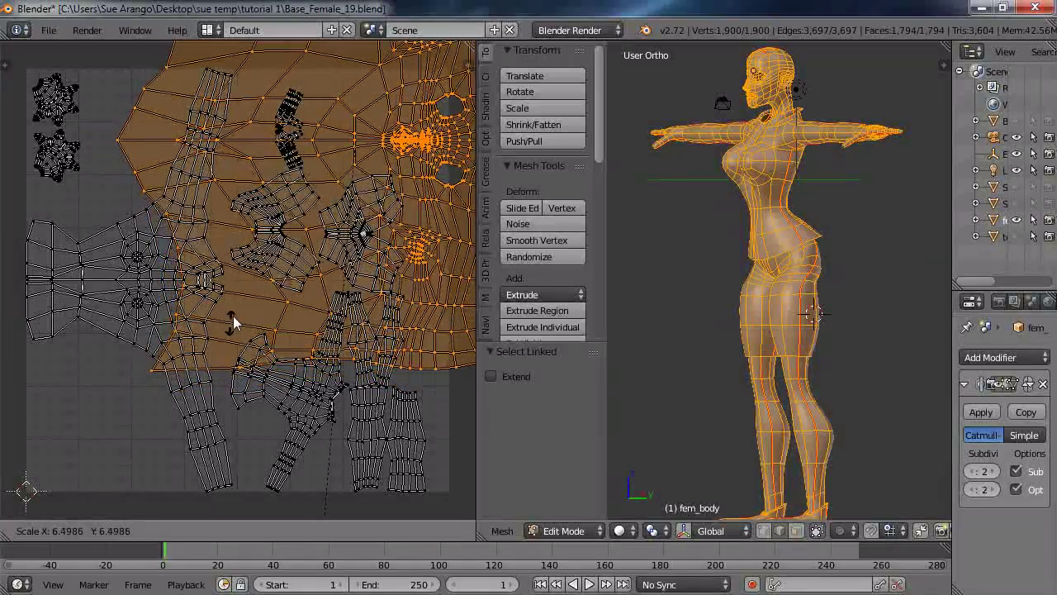
left_click(304, 219)
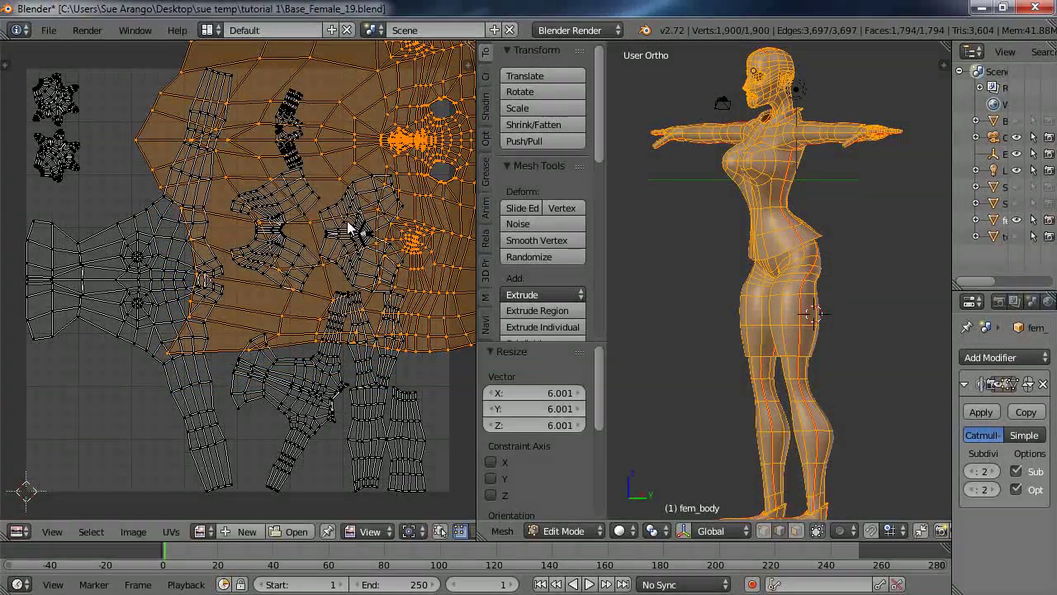
key("s")
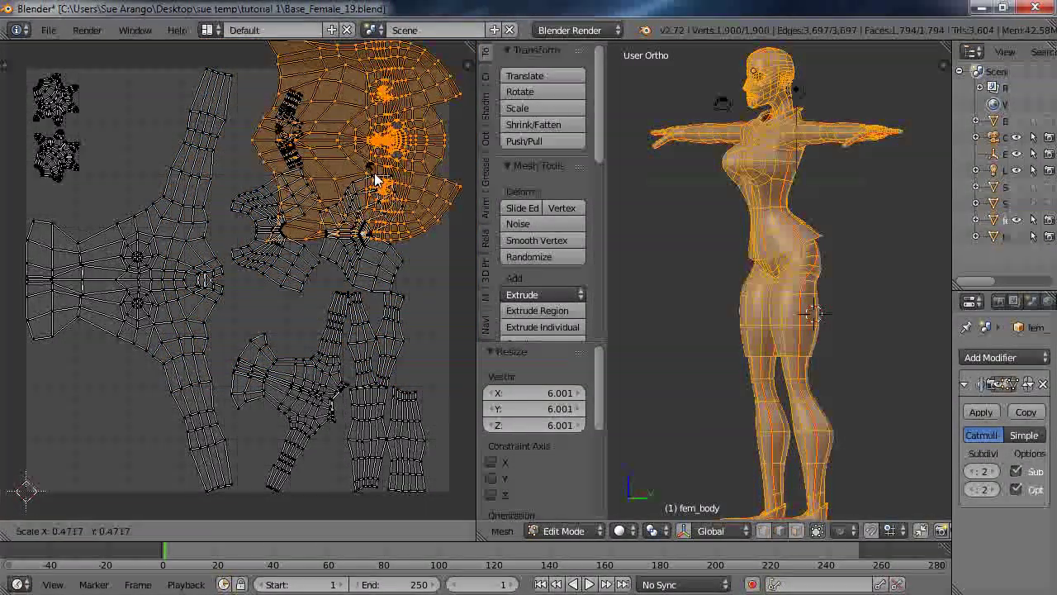
left_click(378, 166)
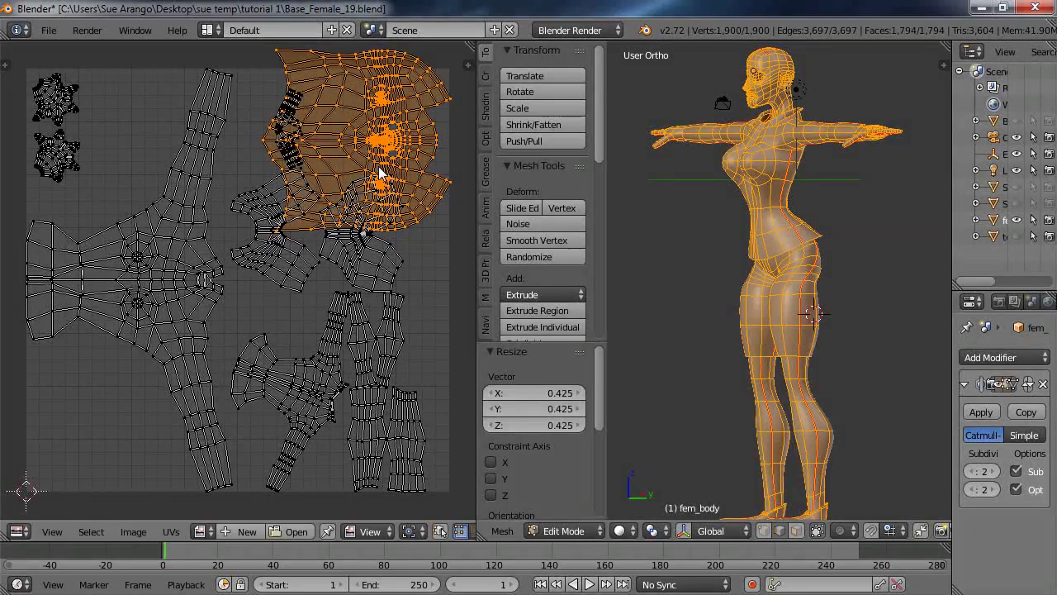
key("g")
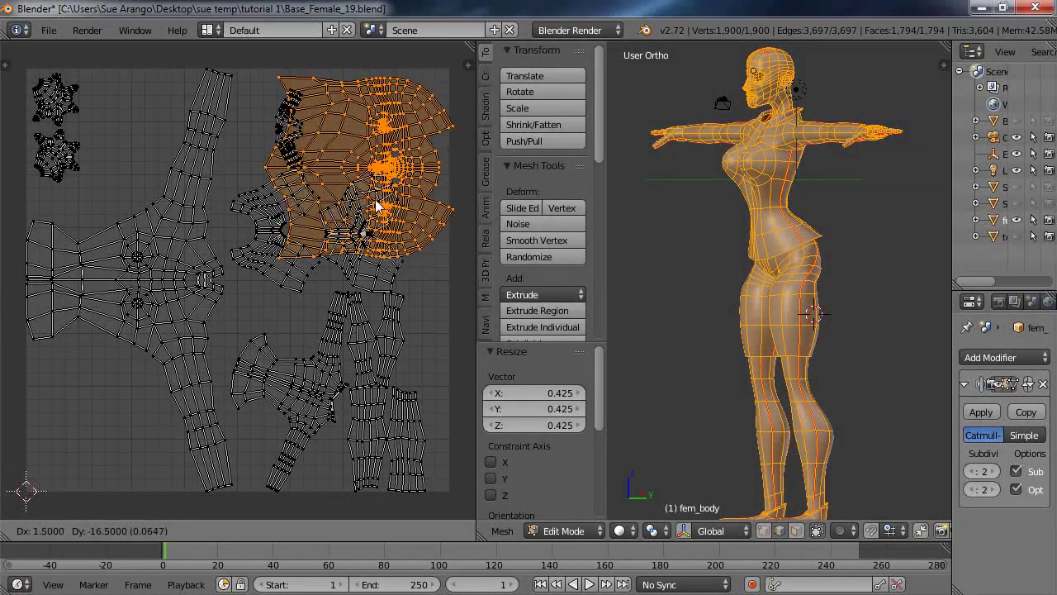
left_click(370, 212)
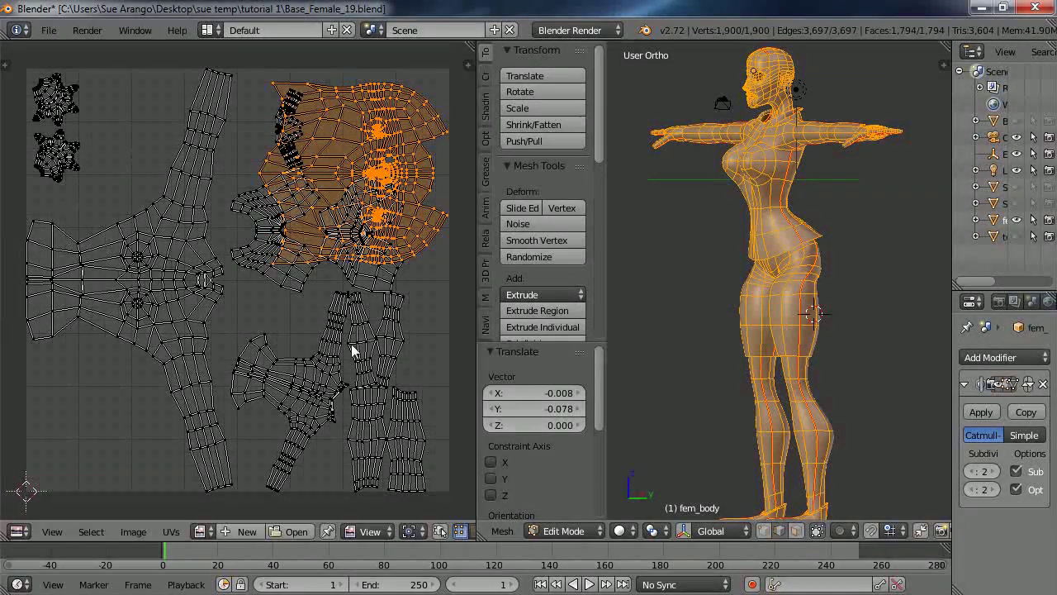
- Try repacking the UV islands, then undo the repack
left_click(168, 533)
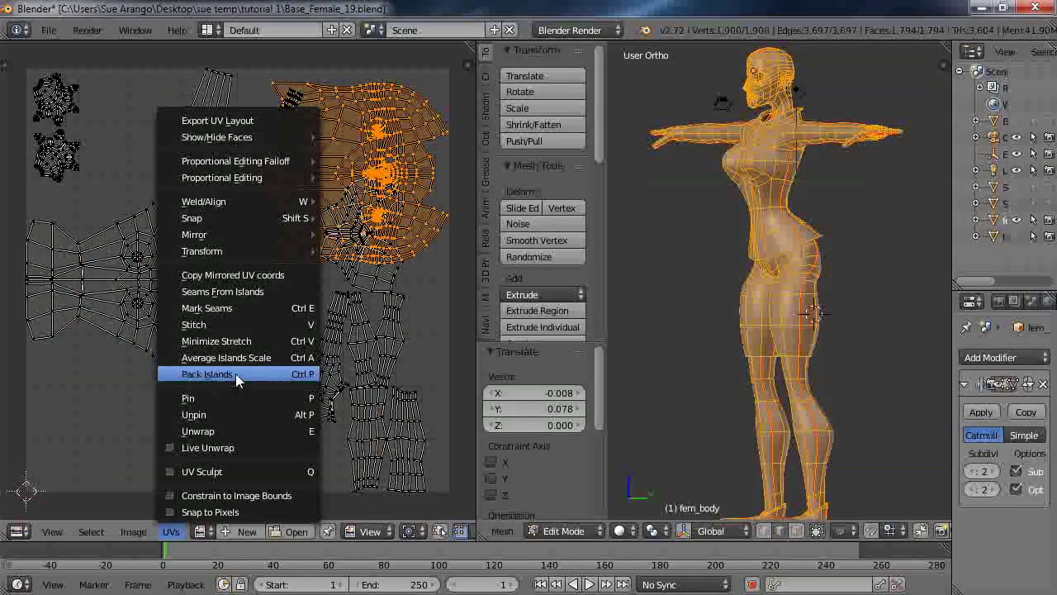
left_click(237, 374)
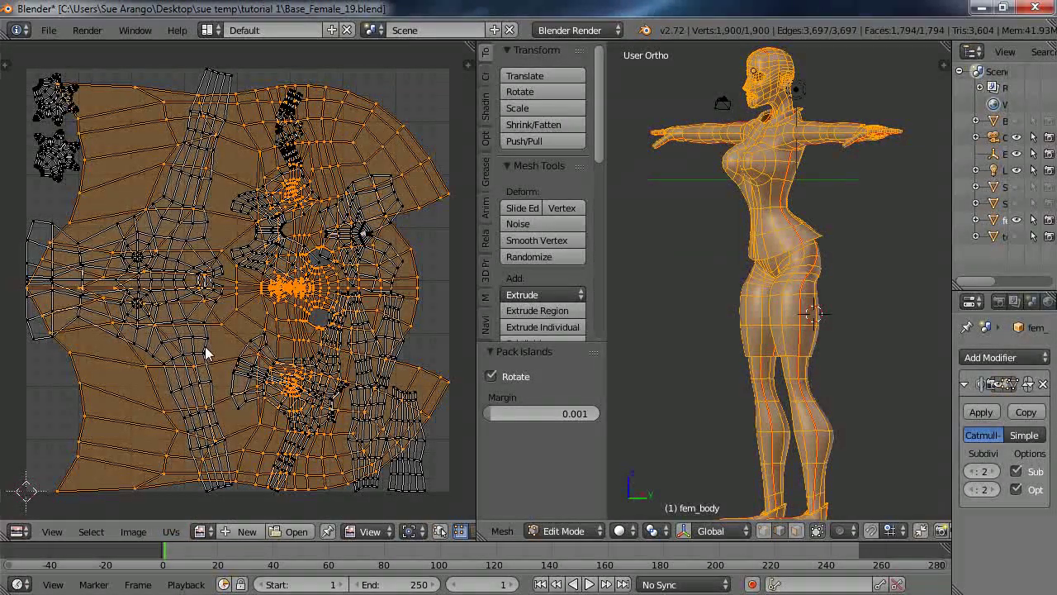
key("ctrl+z")
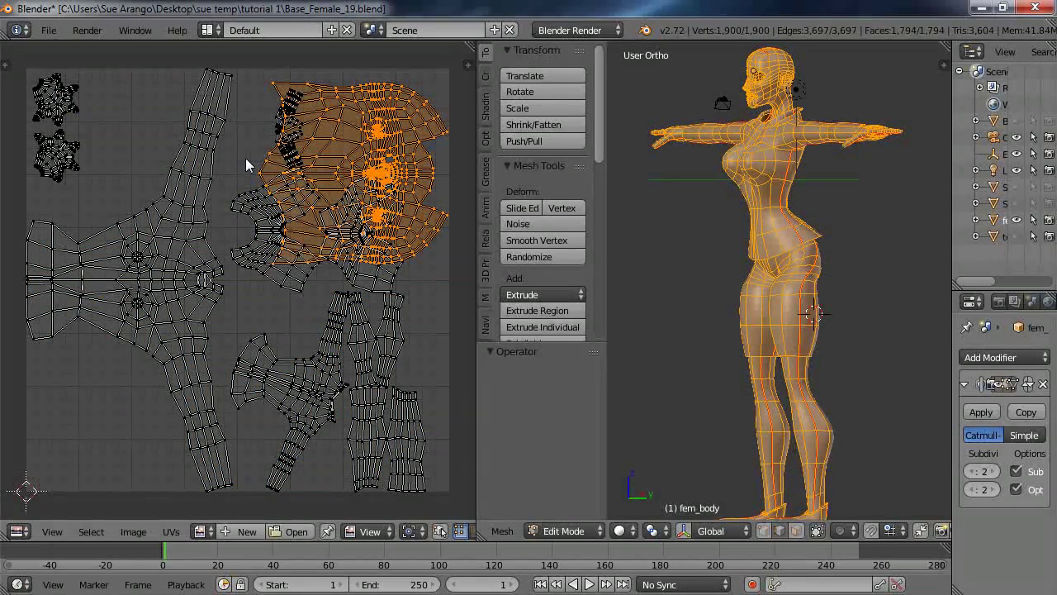
- Reselect all UVs and repack the islands with rotation and a 0.001 margin
key("a")
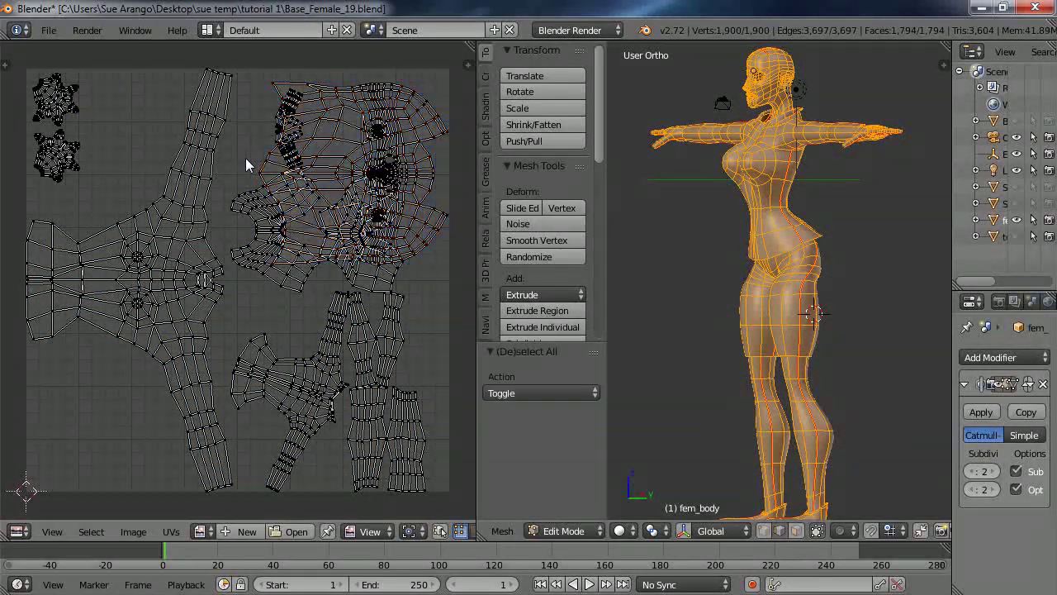
key("a")
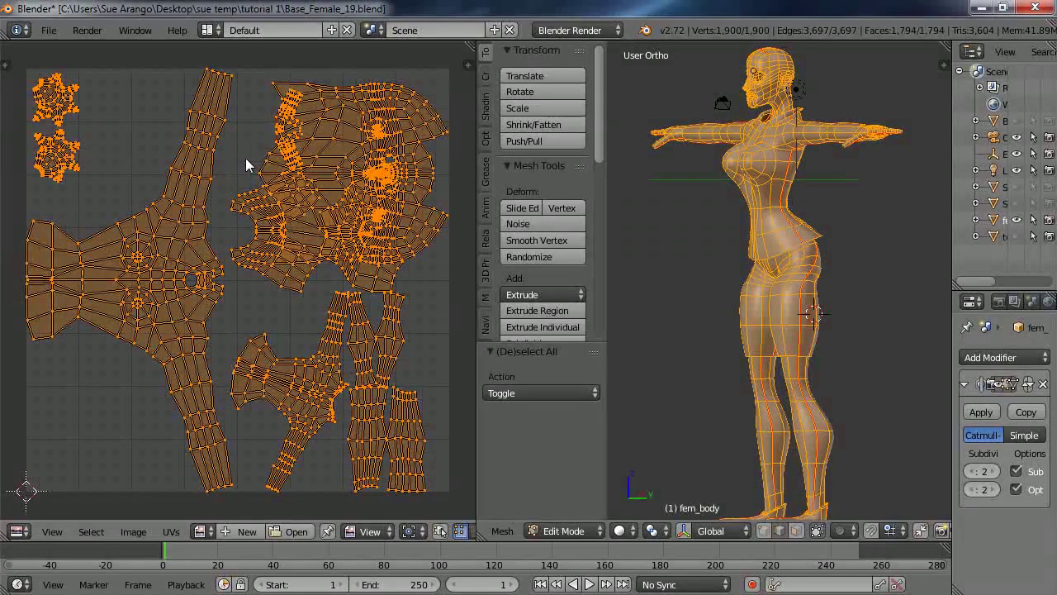
left_click(170, 531)
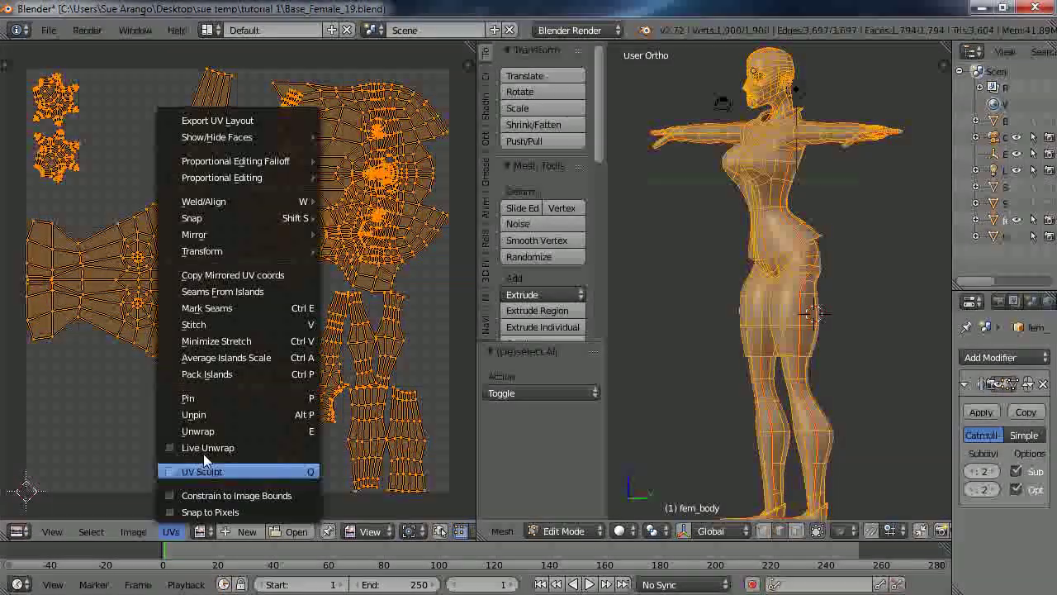
left_click(211, 374)
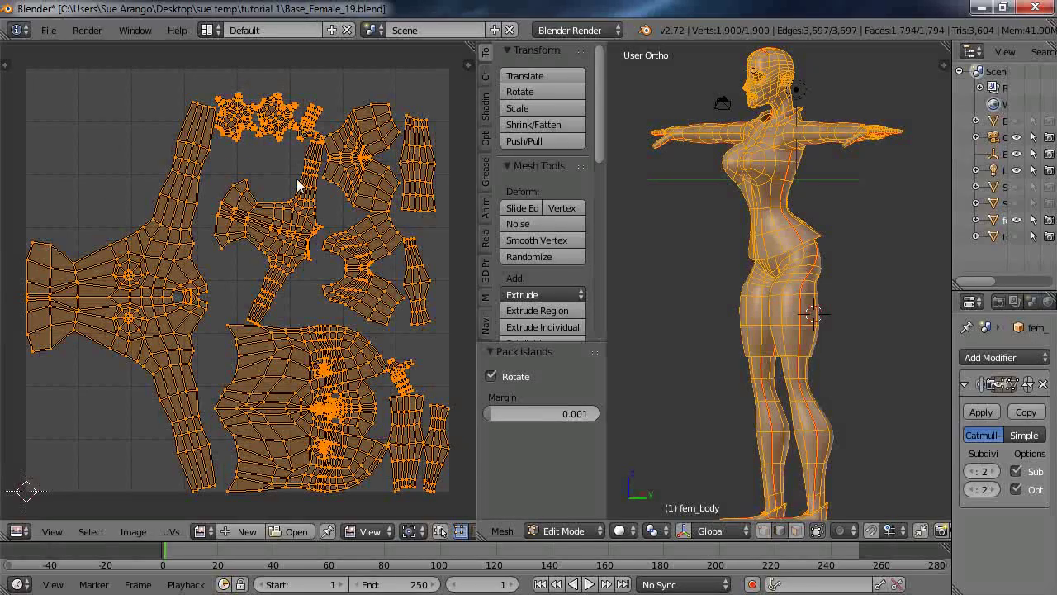
- Move a hand island to the top-left corner and save as Base_Female_20.blend
key("a")
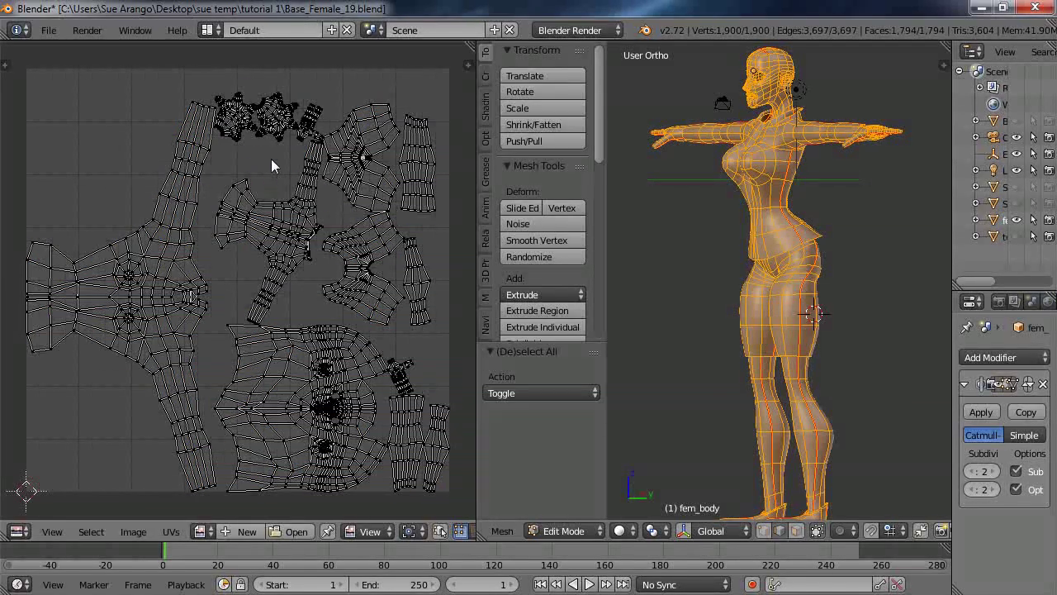
right_click(234, 129)
key("ctrl+l")
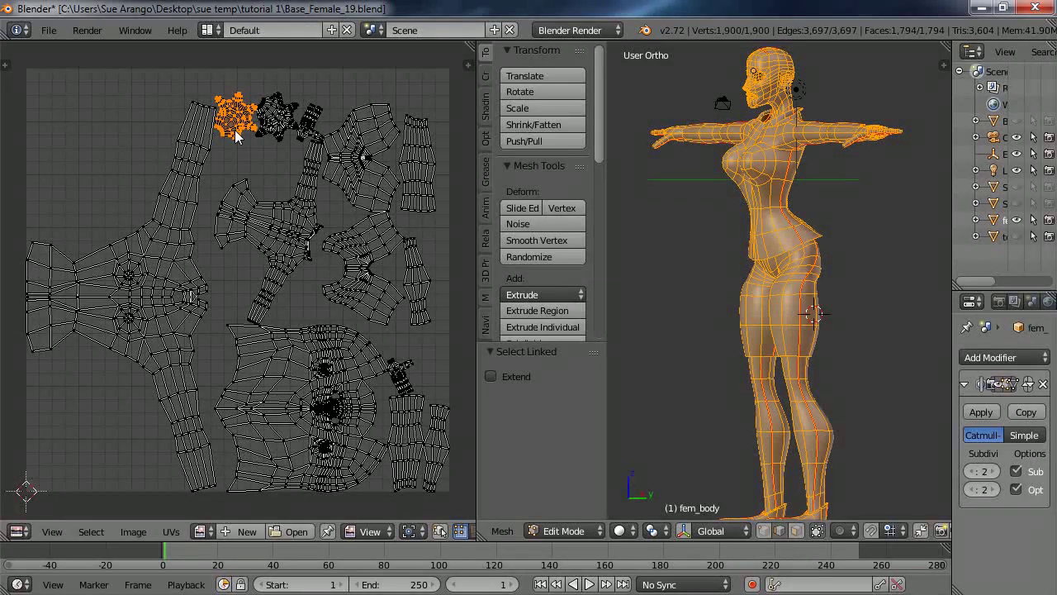
key("g")
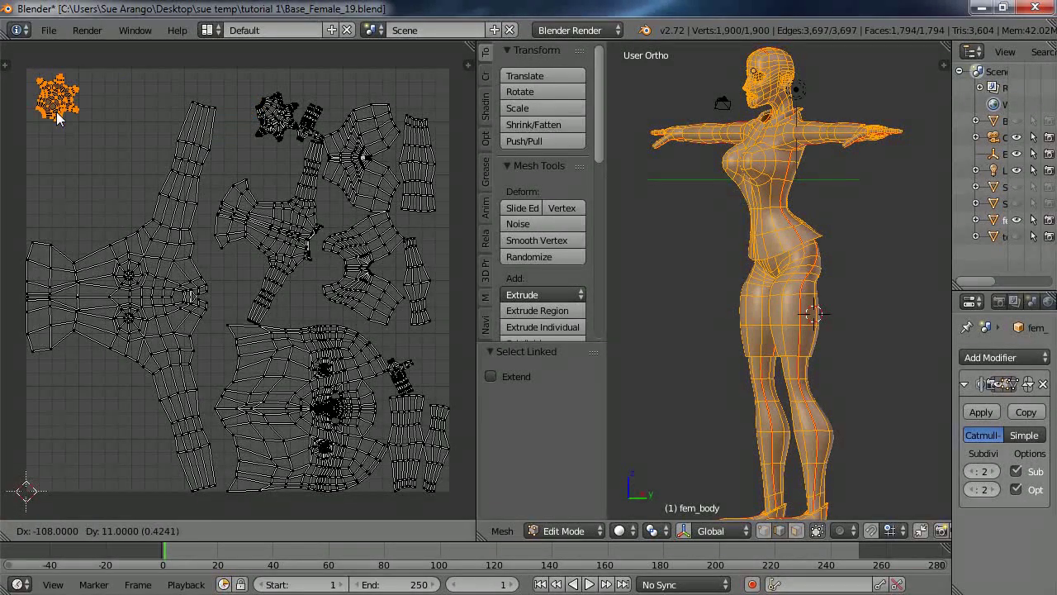
left_click(56, 111)
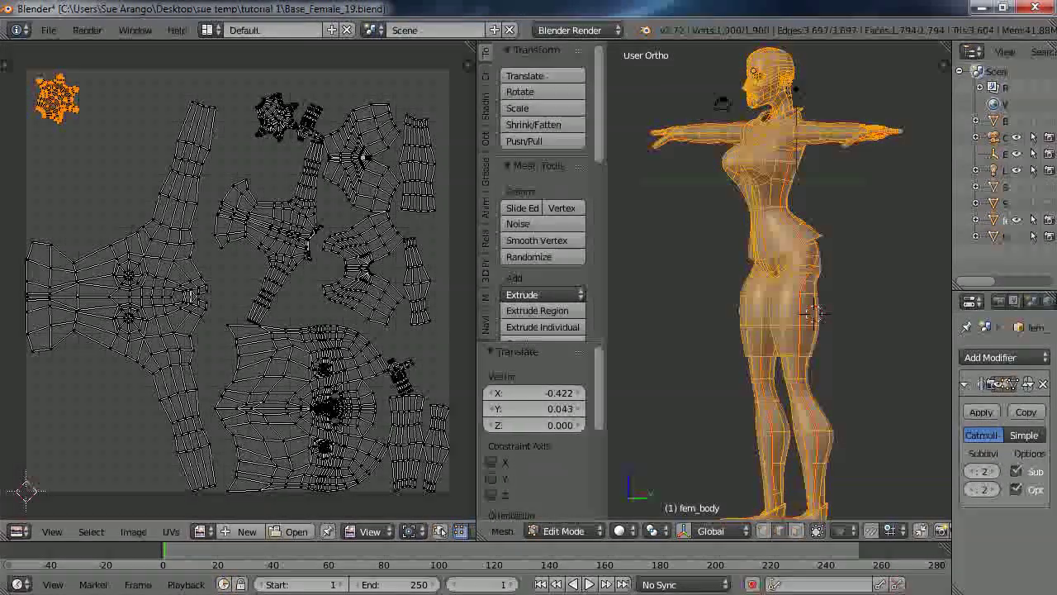
key("ctrl+alt+s")
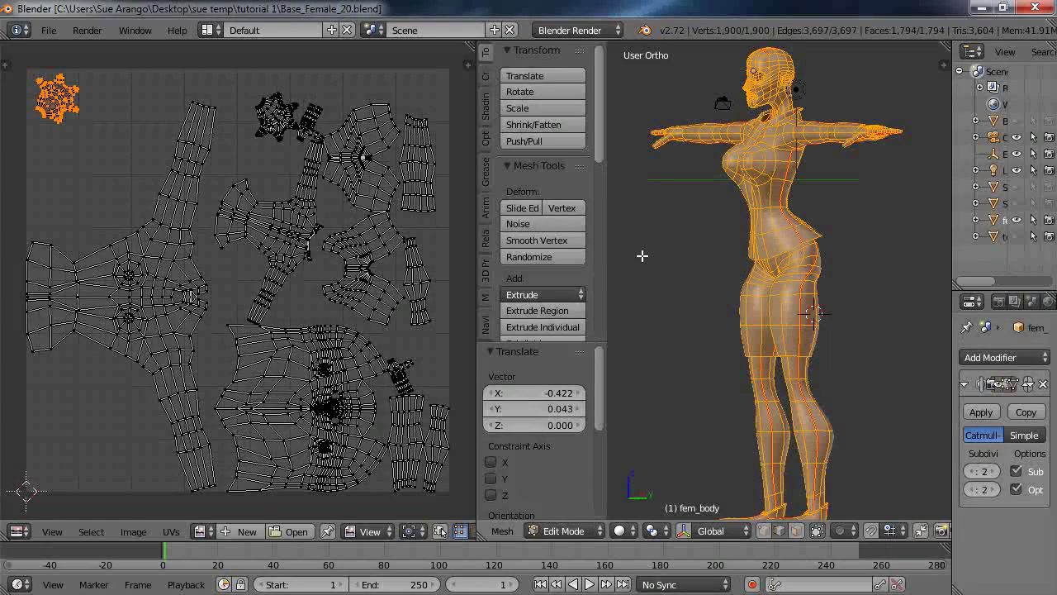